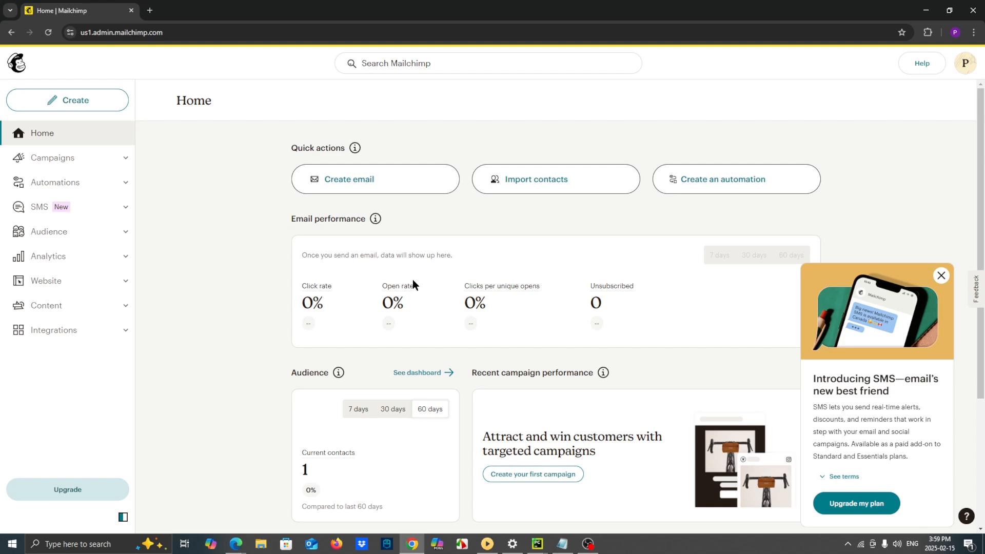
# Step: Glance at the account menu, open the SheCEO audience's contacts, then move on to Signup forms
pyautogui.click(963, 67)
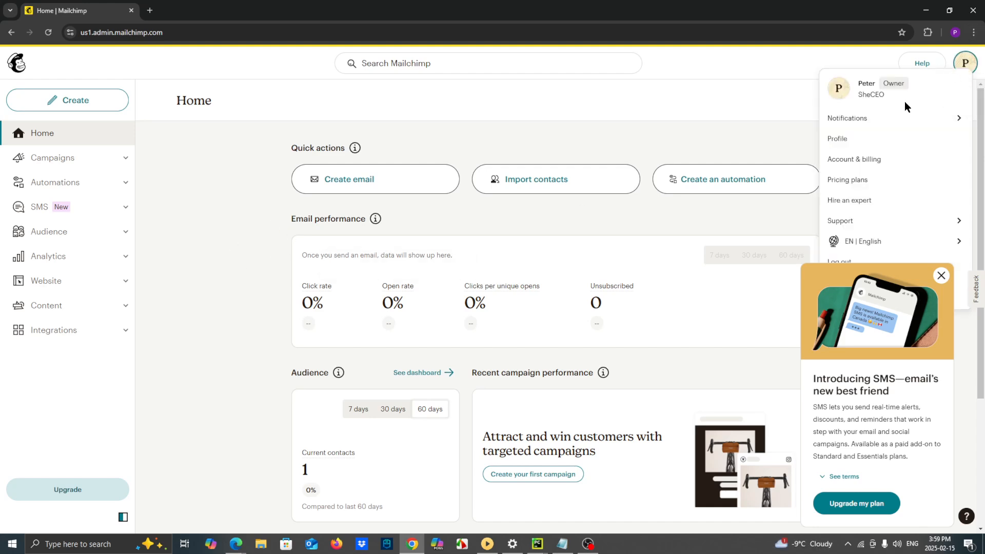
pyautogui.click(221, 244)
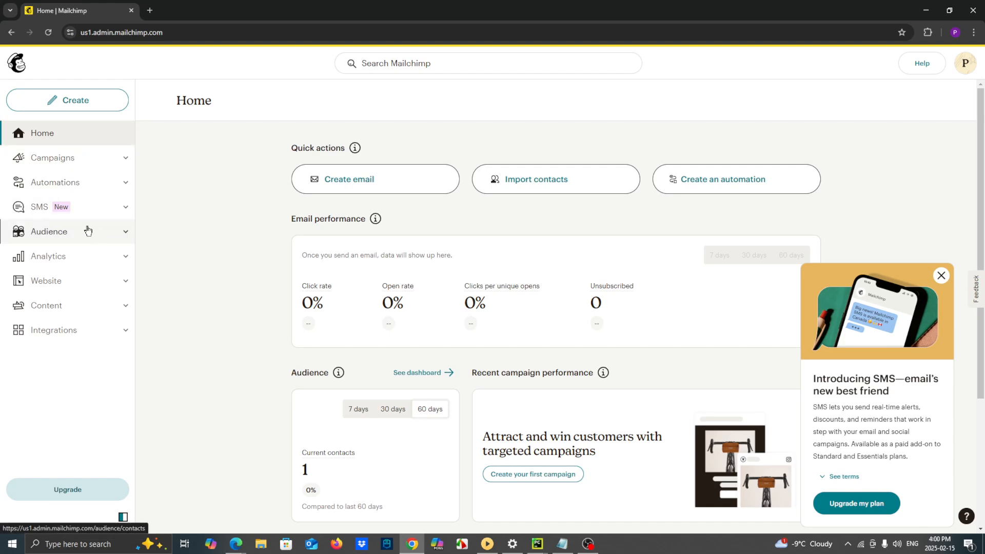
pyautogui.click(67, 233)
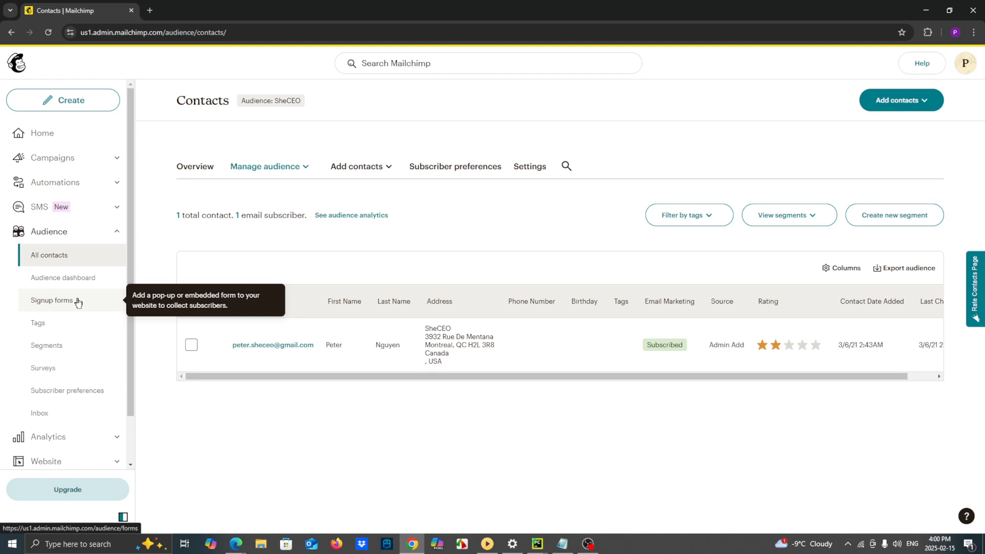
pyautogui.click(46, 305)
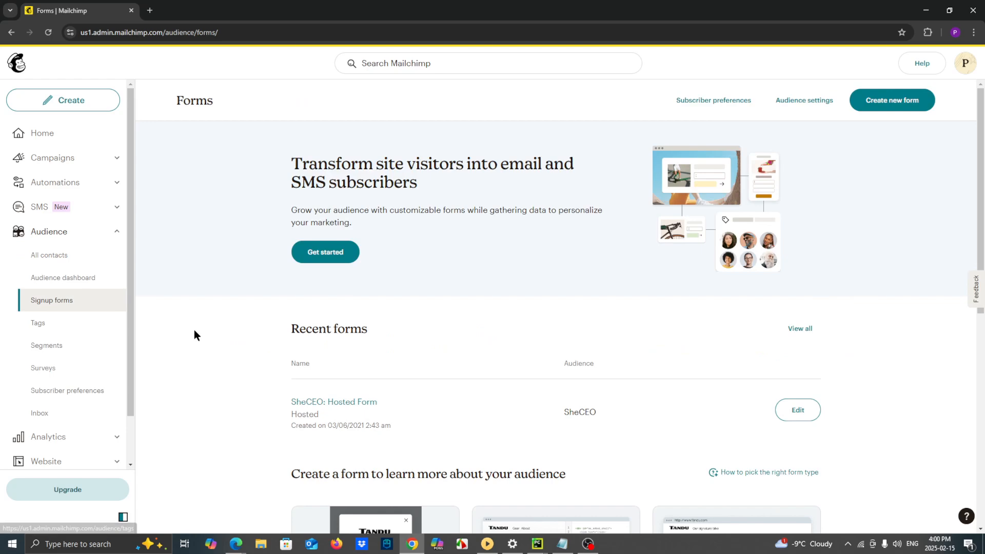
# Step: Review the SheCEO Hosted Form listing on the Signup forms page and start a new form
pyautogui.scroll(-1, 194, 330)
pyautogui.scroll(-4, 198, 334)
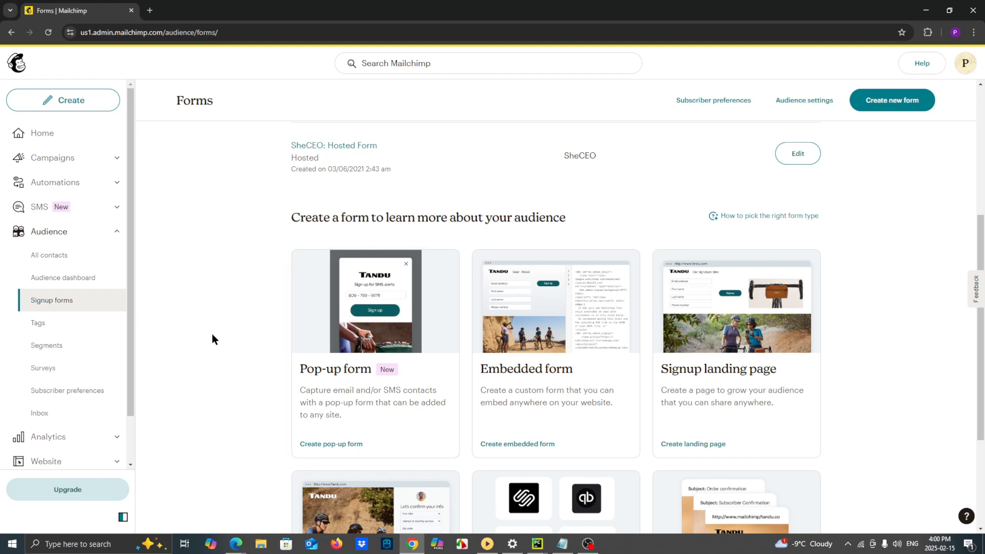
pyautogui.scroll(-2, 528, 345)
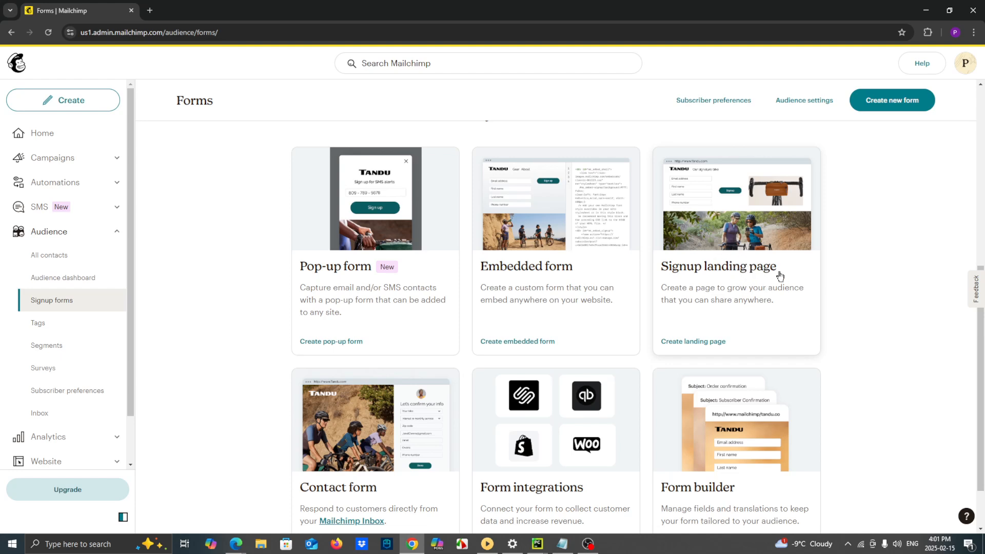
pyautogui.scroll(-1, 776, 276)
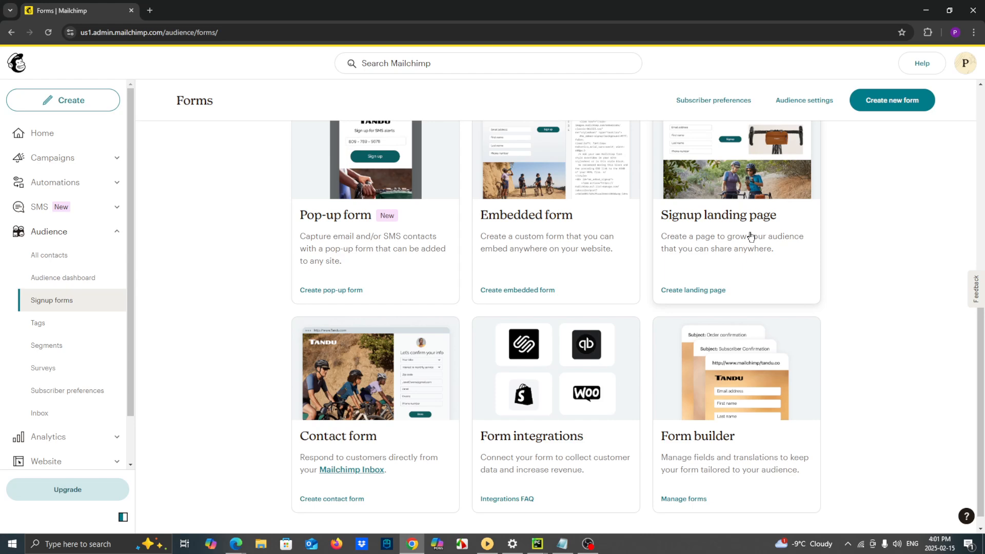
pyautogui.scroll(1, 763, 259)
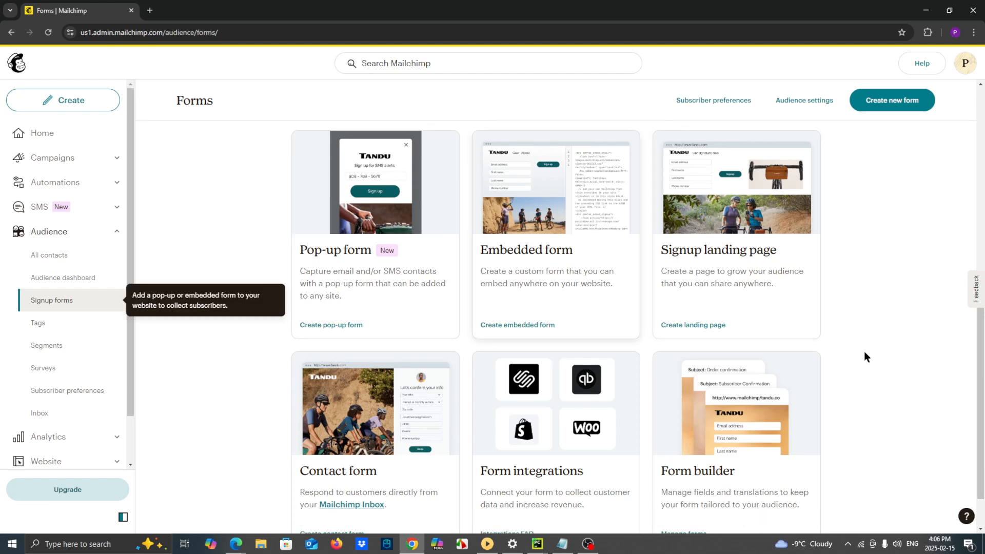
pyautogui.scroll(-1, 883, 352)
pyautogui.scroll(1, 590, 261)
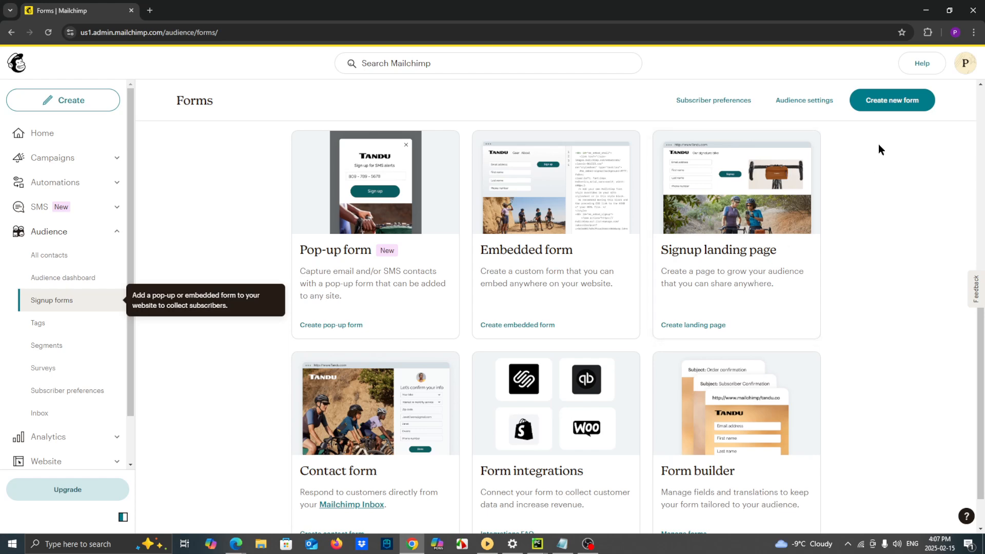
pyautogui.click(891, 105)
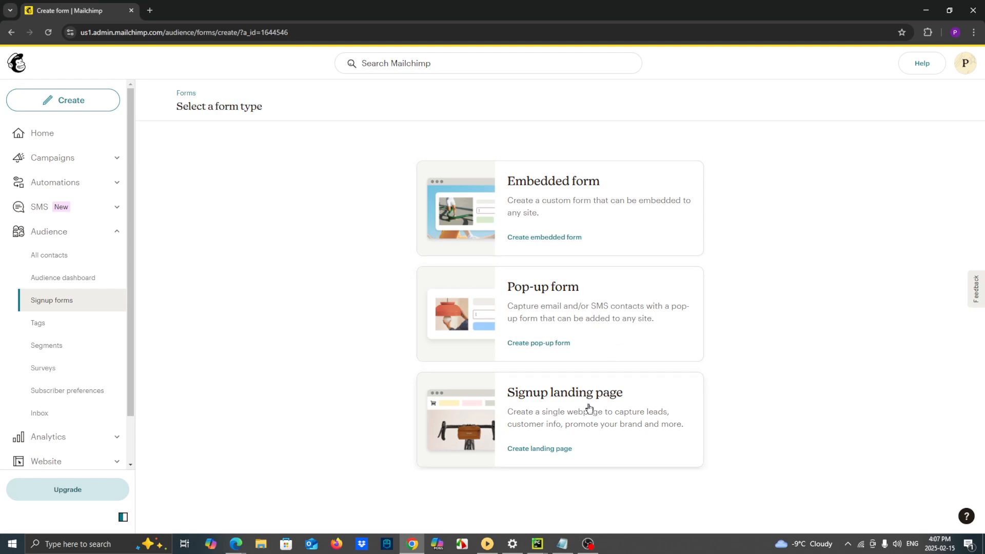
# Step: Create a signup landing page named 'Open Digital University' for the SheCEO audience
pyautogui.click(540, 449)
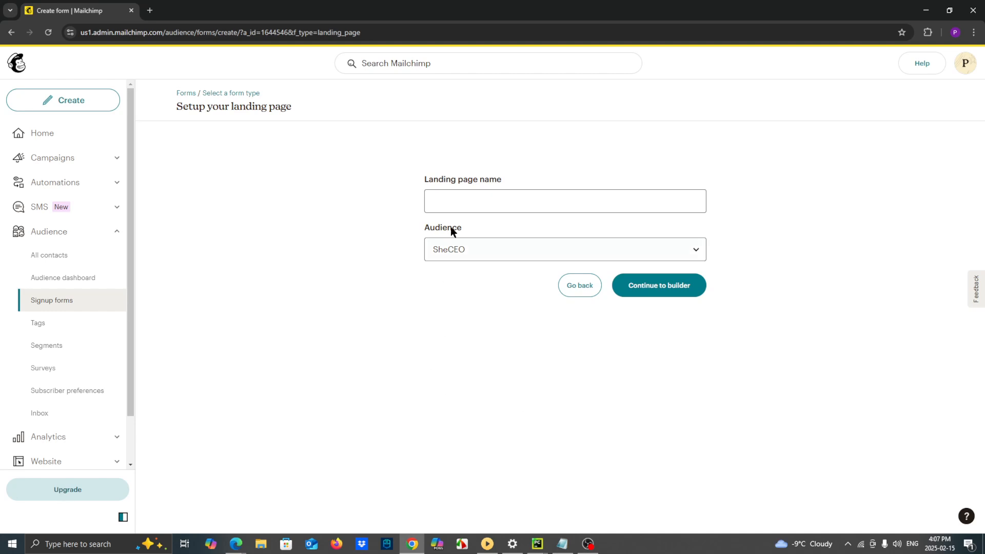
pyautogui.click(483, 251)
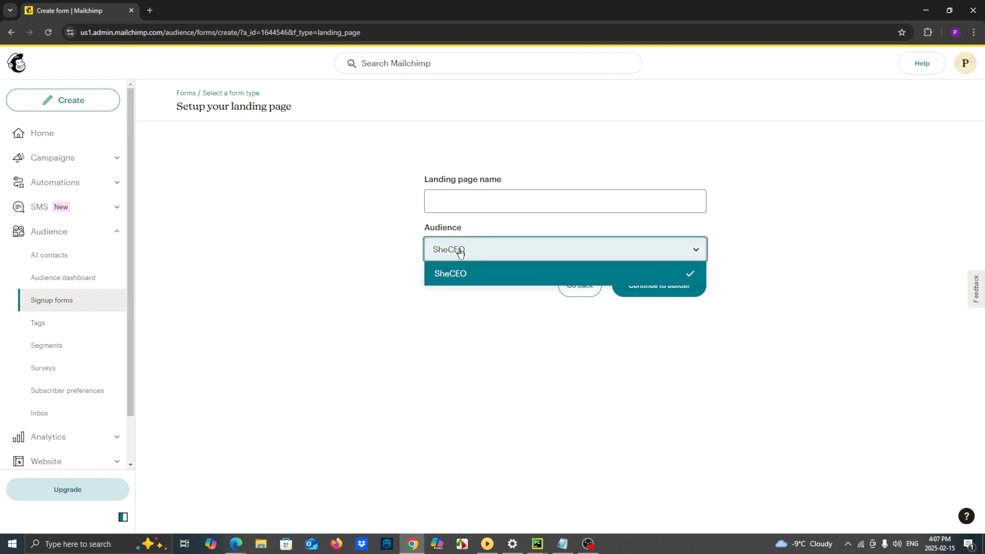
pyautogui.click(439, 251)
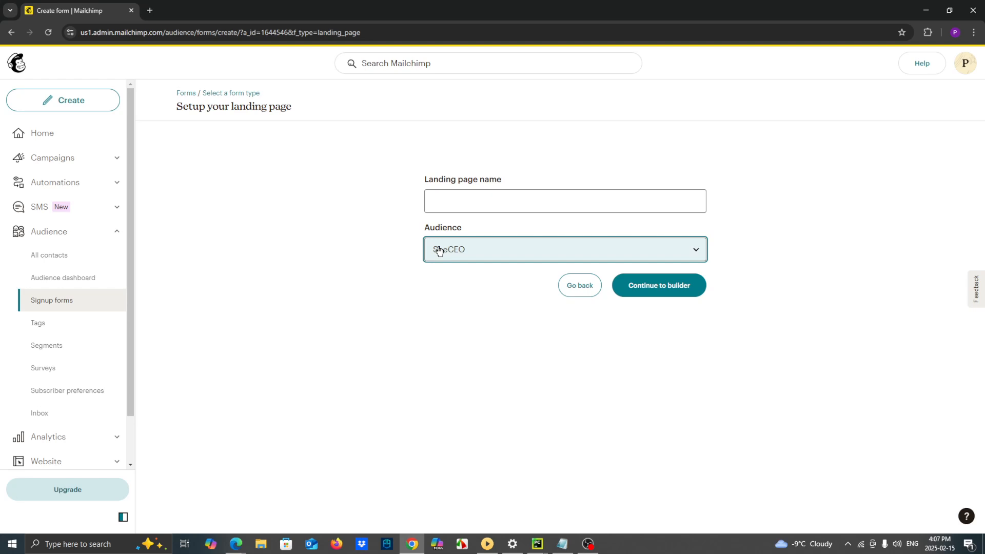
pyautogui.click(513, 205)
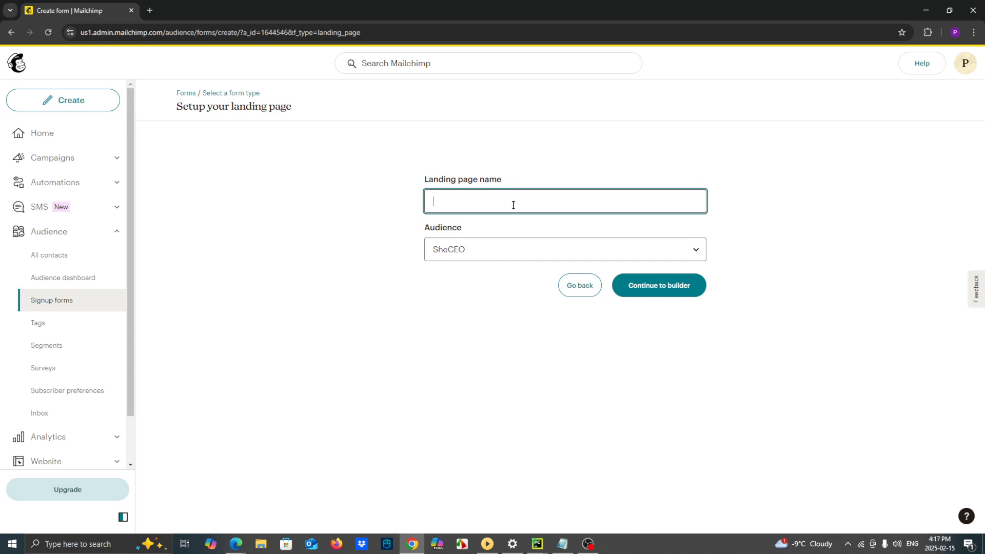
pyautogui.write('Open Digital University')
# Step: Load the Simple lead generation template in the builder and accept the Shutterstock image terms
pyautogui.click(657, 289)
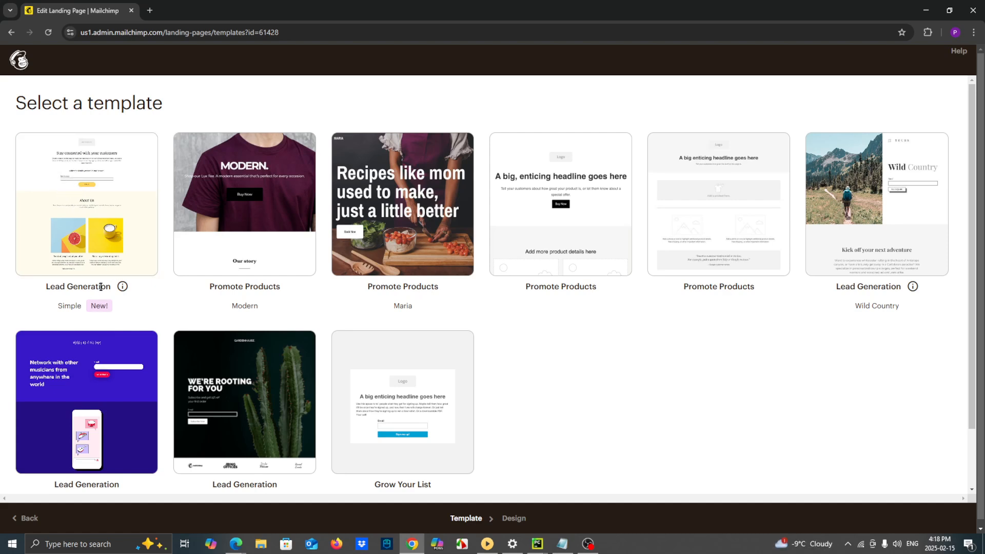
pyautogui.scroll(-2, 95, 235)
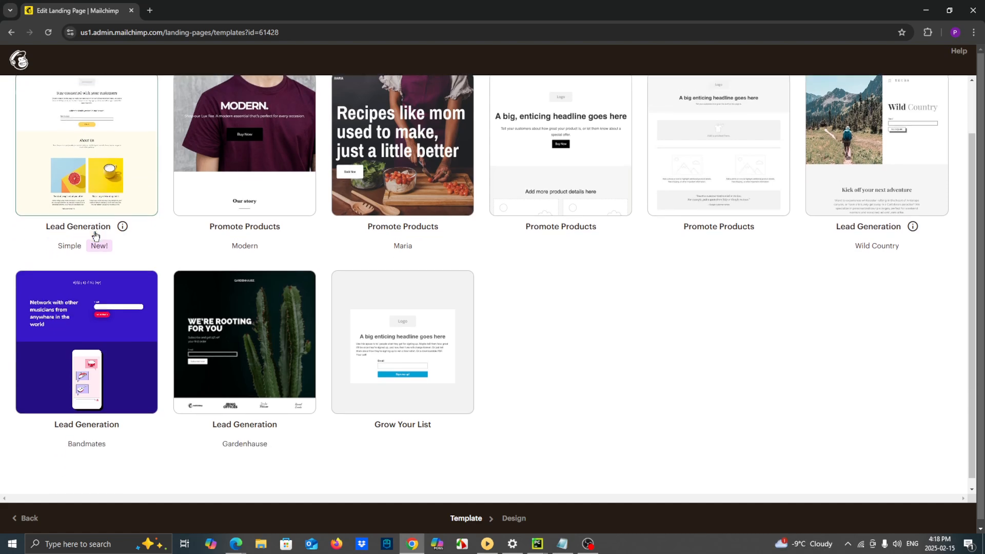
pyautogui.scroll(2, 502, 356)
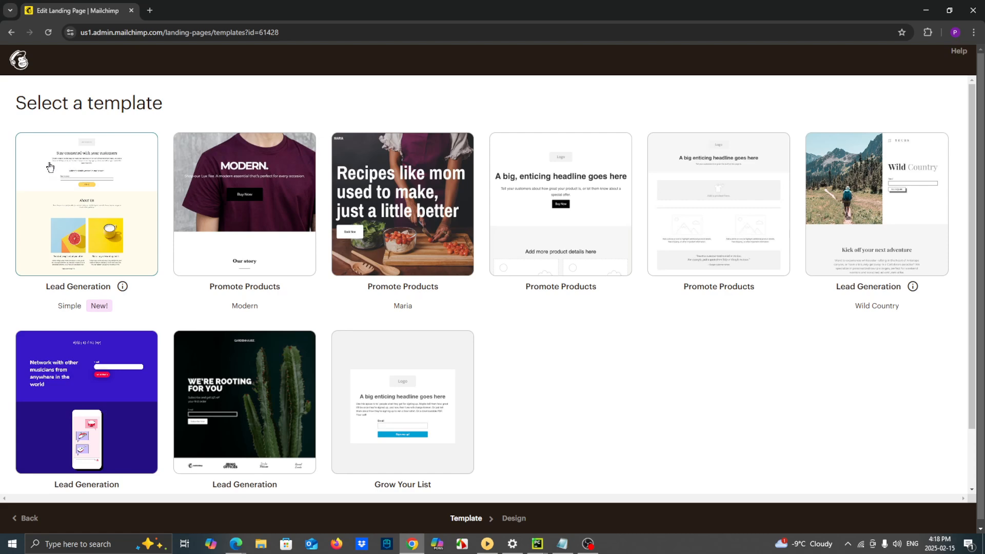
pyautogui.click(80, 198)
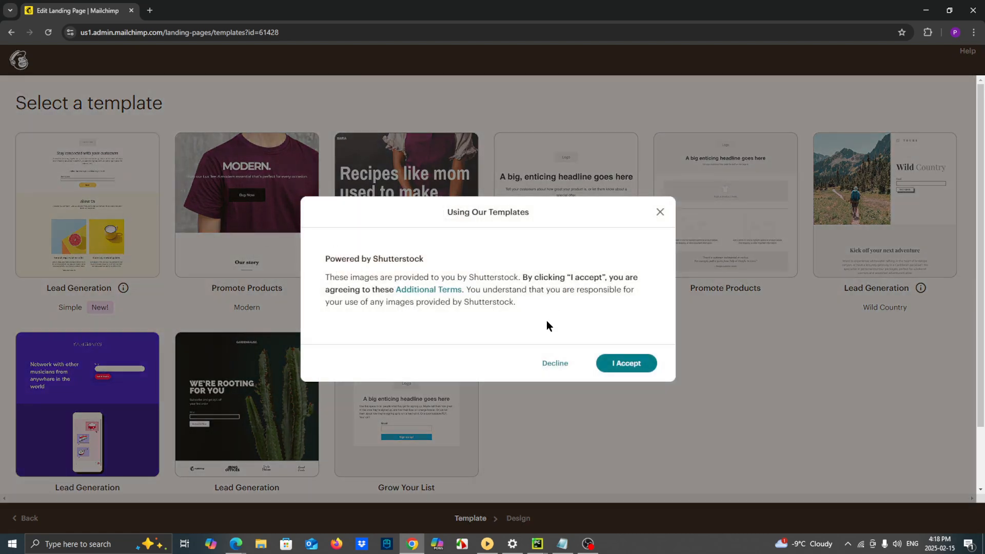
pyautogui.click(617, 363)
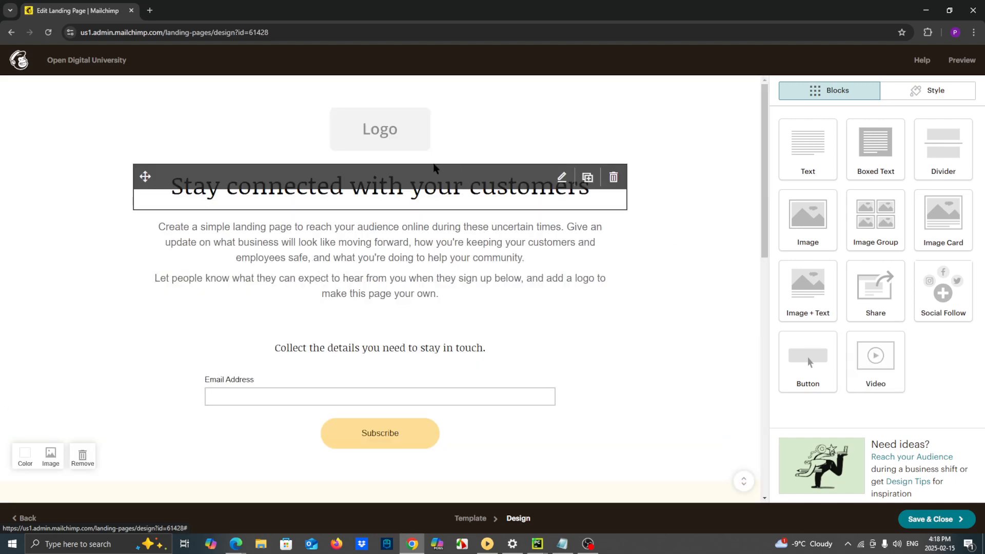
pyautogui.moveTo(387, 134)
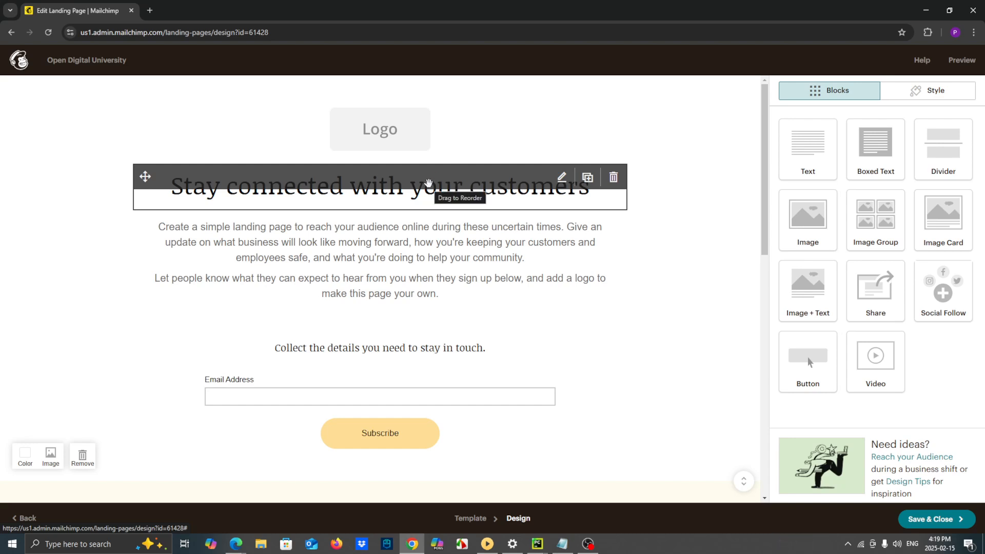
# Step: Replace the template title with 'Join us and access our courses for FREE!' and save it
pyautogui.click(562, 178)
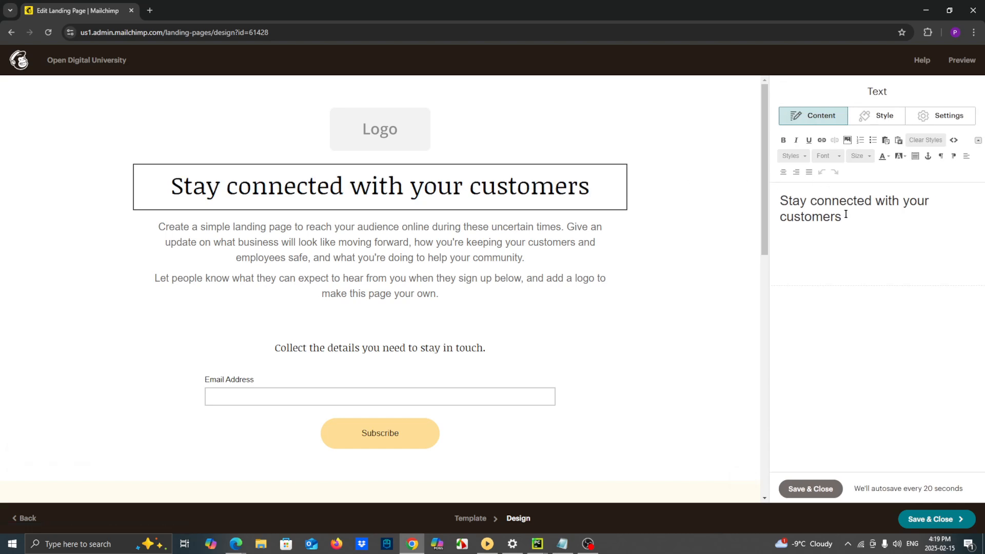
pyautogui.moveTo(846, 215); pyautogui.dragTo(783, 197)
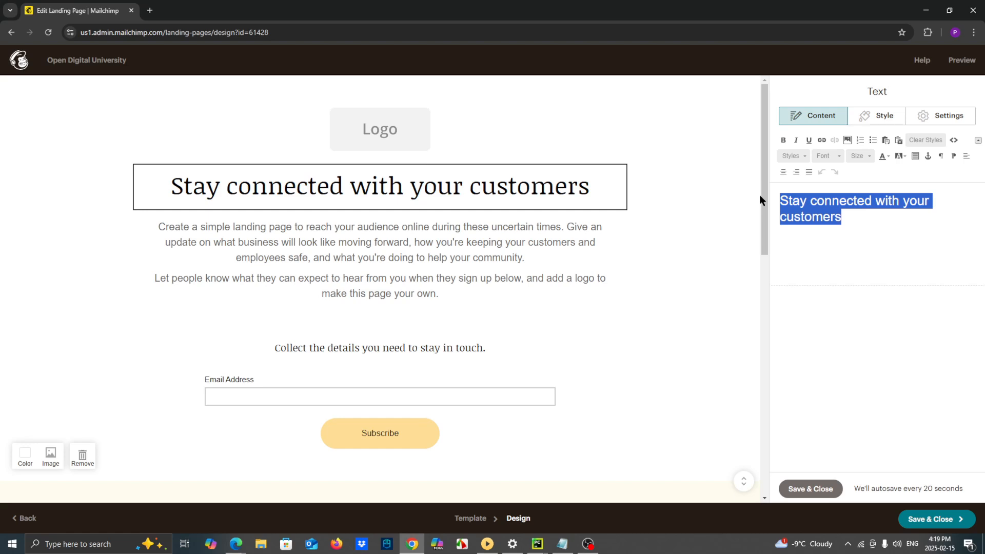
pyautogui.write('R')
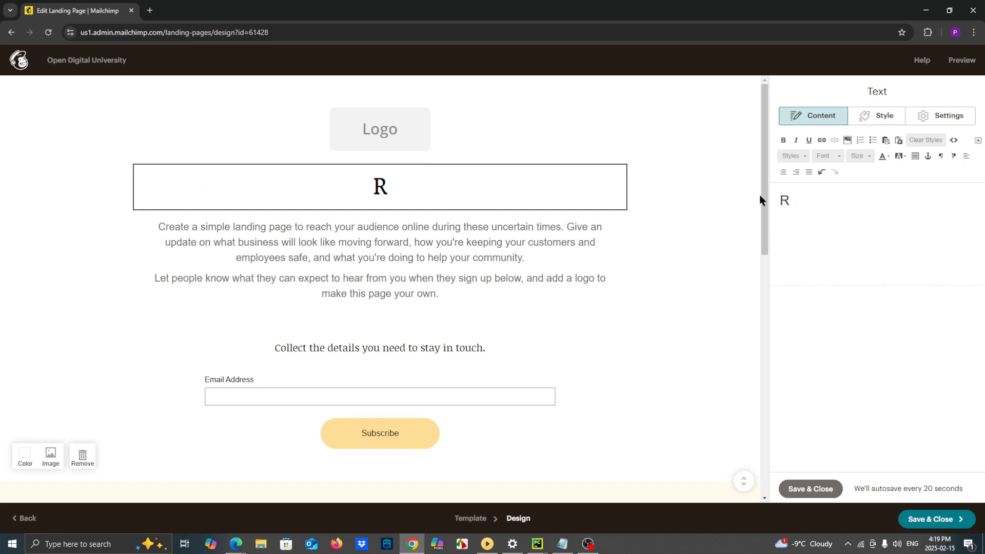
pyautogui.press('BackSpace')
pyautogui.write('Join')
pyautogui.press('BackSpace')
pyautogui.press('BackSpace')
pyautogui.press('BackSpace')
pyautogui.press('BackSpace')
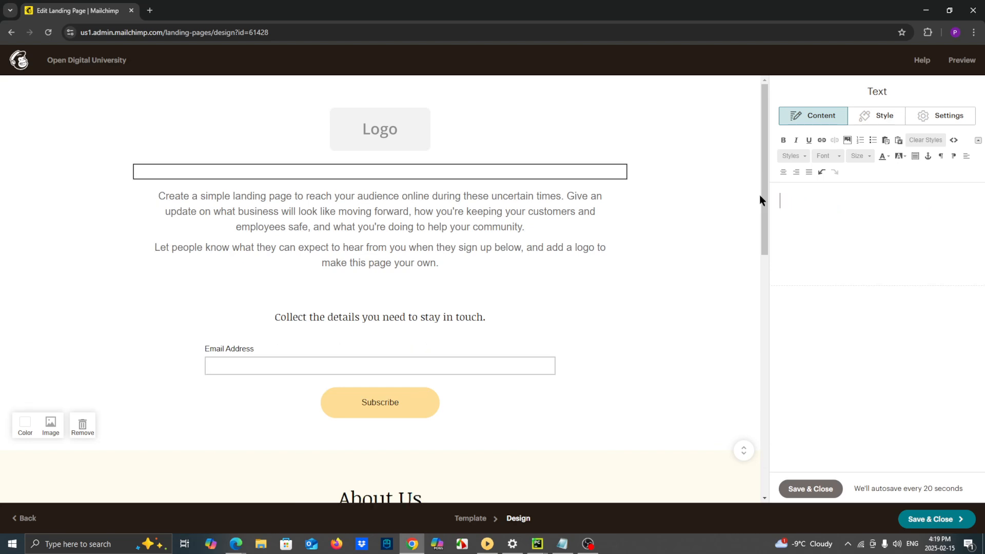
pyautogui.write('Join us and')
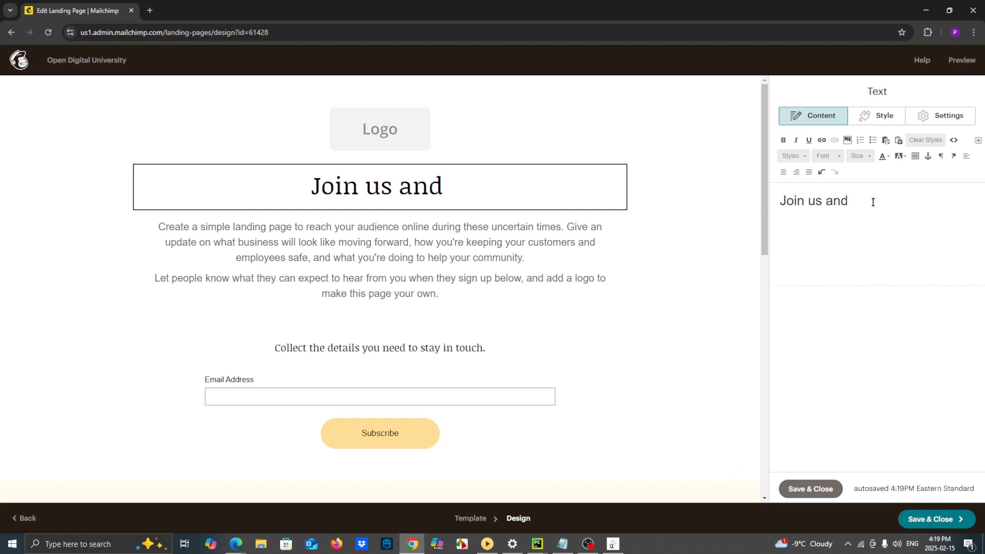
pyautogui.write('access')
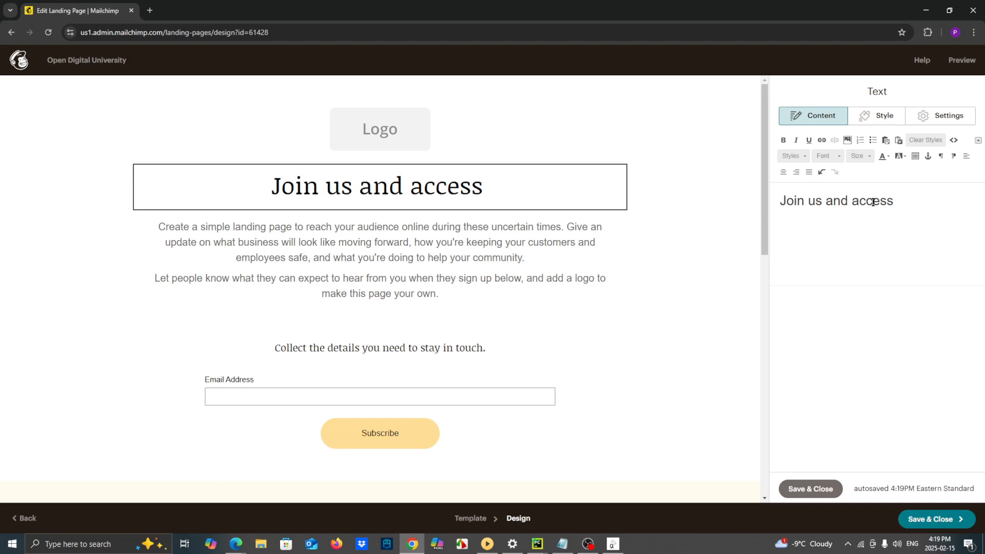
pyautogui.write(' our course')
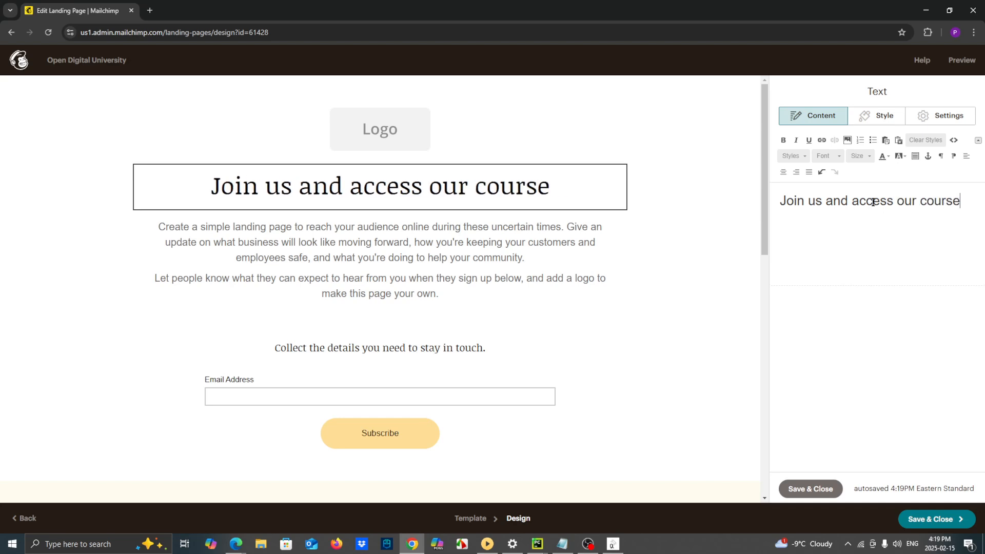
pyautogui.write('s for FEE')
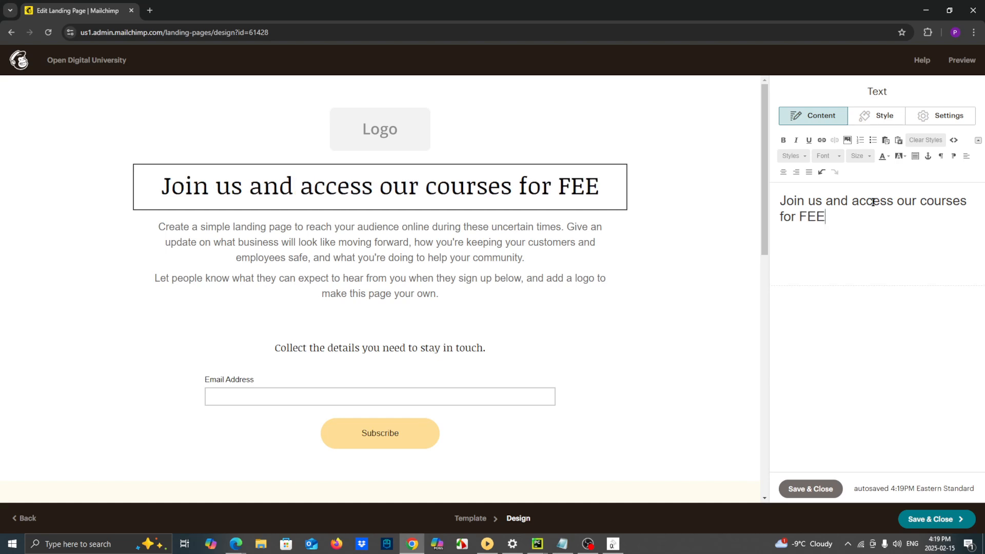
pyautogui.press('BackSpace')
pyautogui.press('BackSpace')
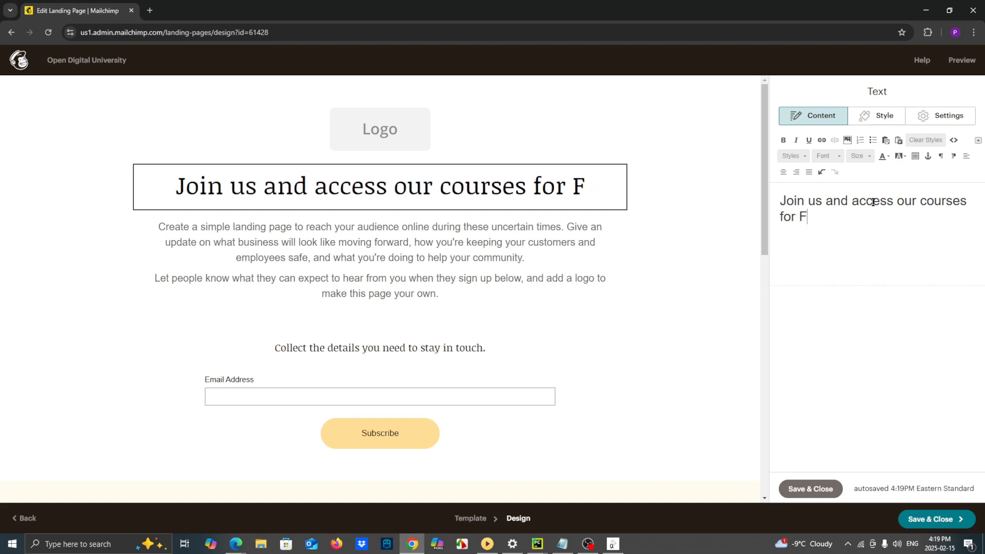
pyautogui.write('REE!')
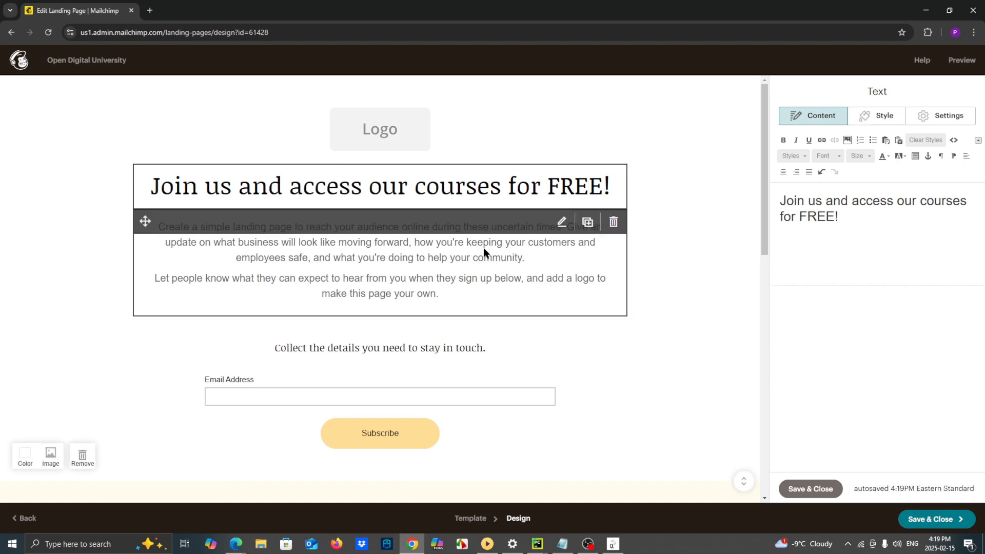
pyautogui.click(818, 492)
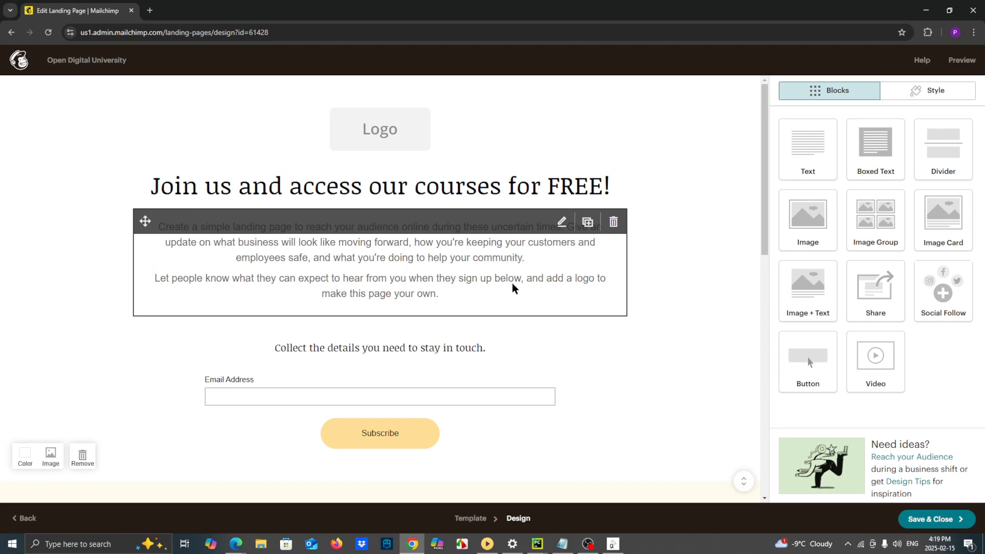
# Step: Replace the placeholder text with a free-registration intro listing five courses, from Email Marketing to Project Management
pyautogui.click(561, 221)
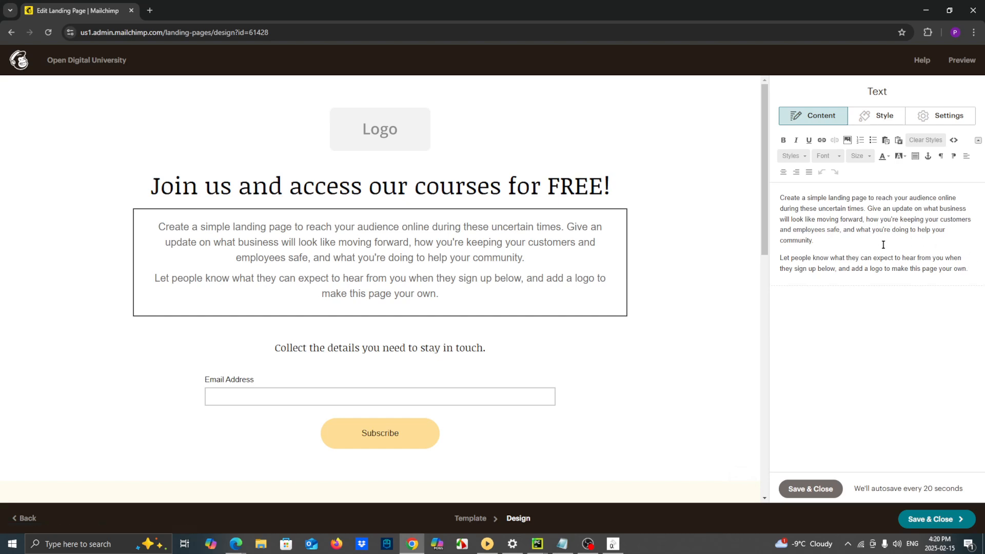
pyautogui.moveTo(965, 274); pyautogui.dragTo(750, 182)
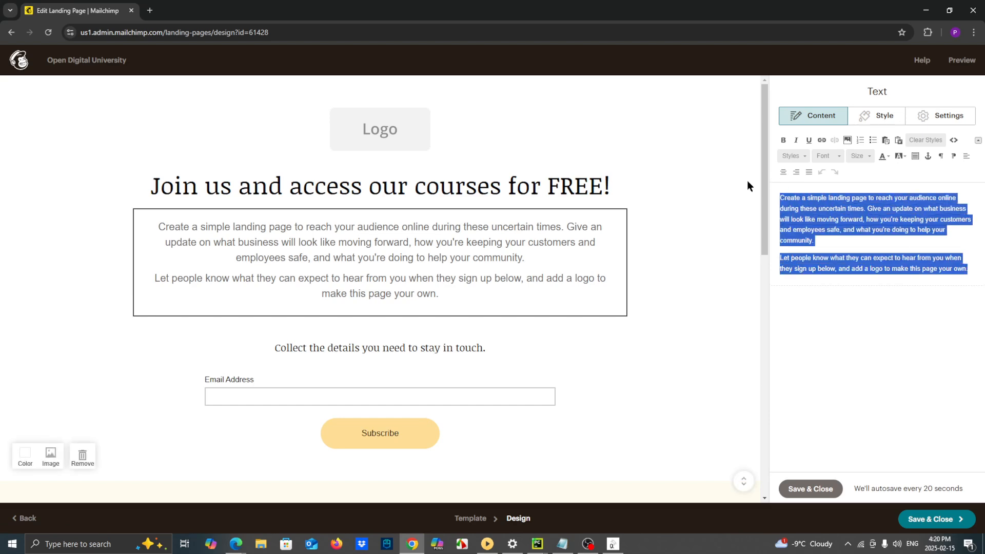
pyautogui.write('Reigue')
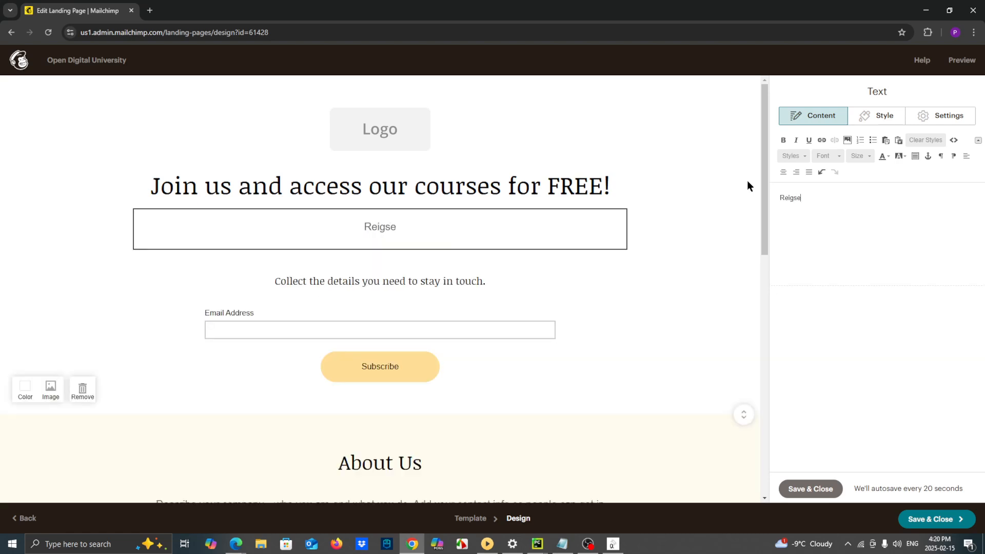
pyautogui.press('BackSpace')
pyautogui.press('BackSpace')
pyautogui.press('BackSpace')
pyautogui.write('gister as a free online stud')
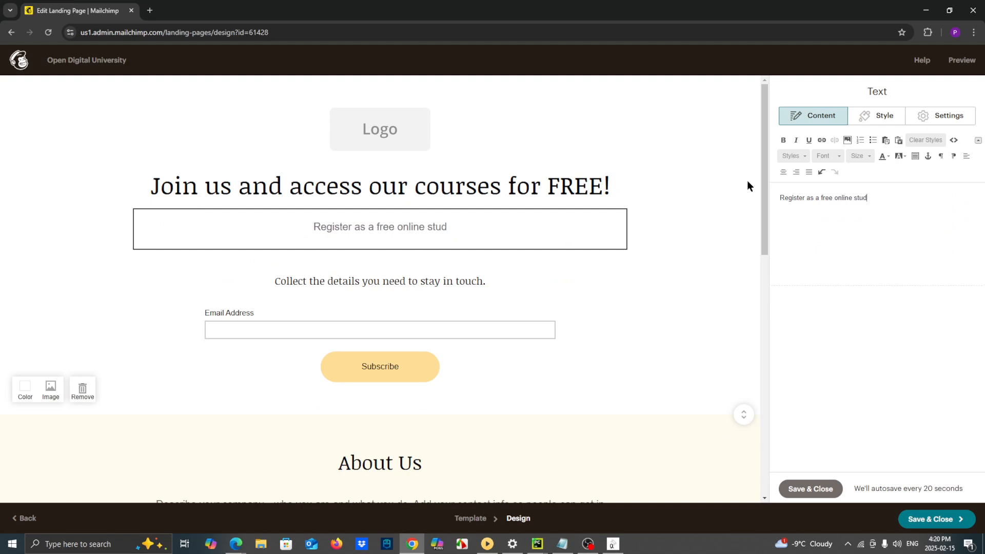
pyautogui.write('ent so you can ac')
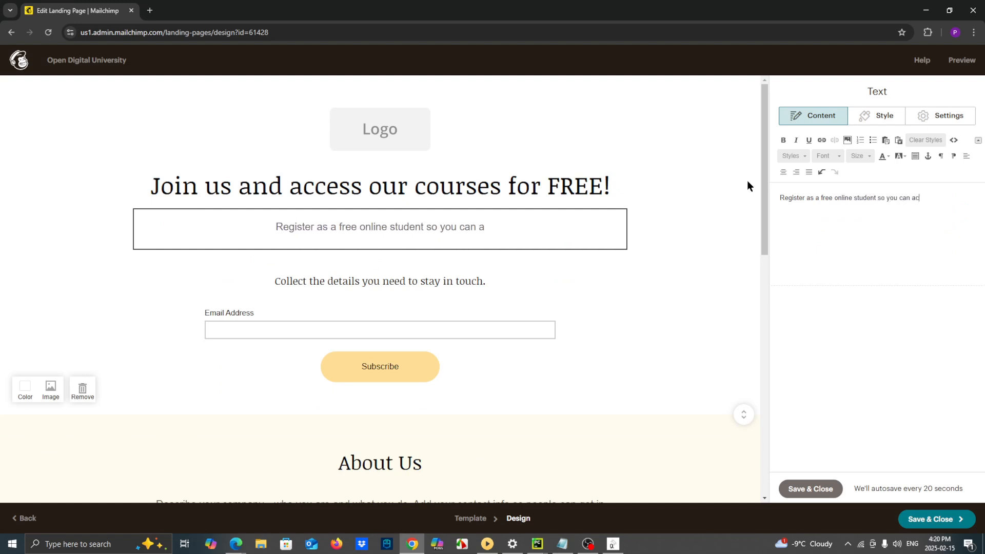
pyautogui.write('cess all our cou')
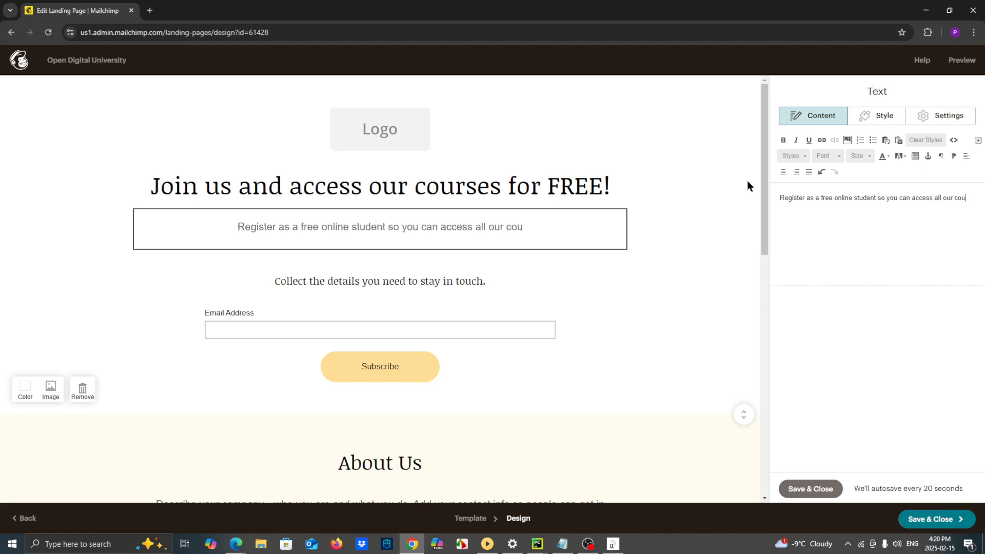
pyautogui.write('rses, includin')
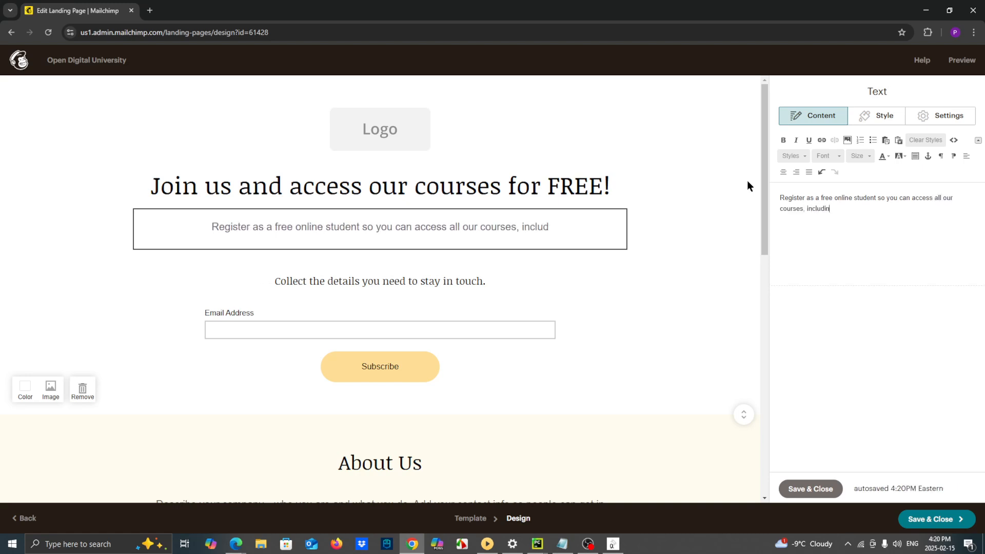
pyautogui.write('g:')
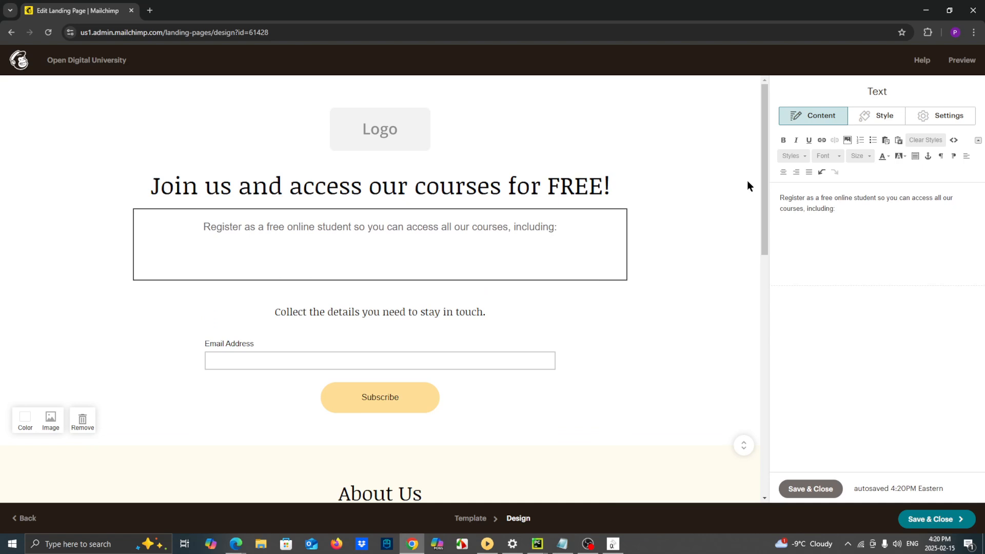
pyautogui.write('Email Marketing')
pyautogui.press('Return')
pyautogui.write('Om')
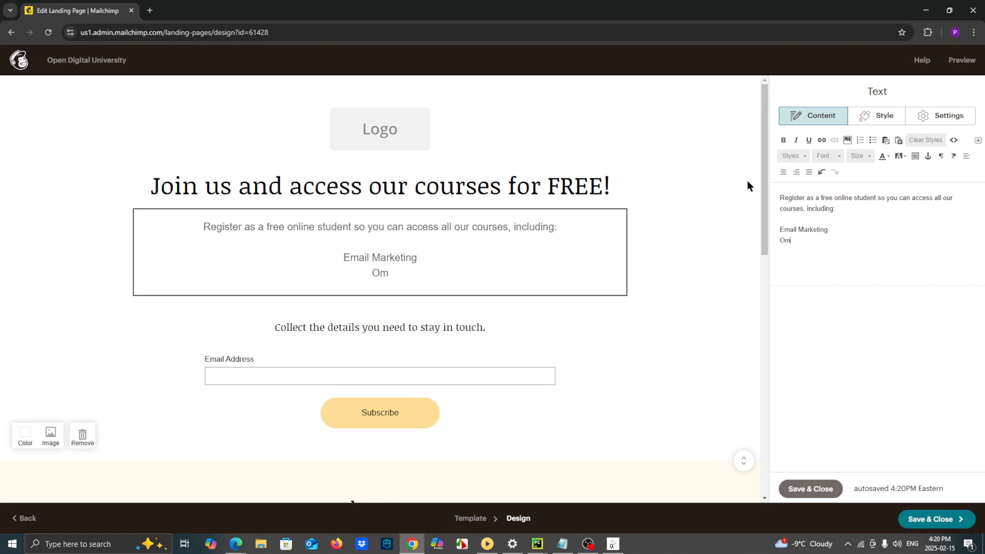
pyautogui.press('BackSpace')
pyautogui.write('nline Marketing R')
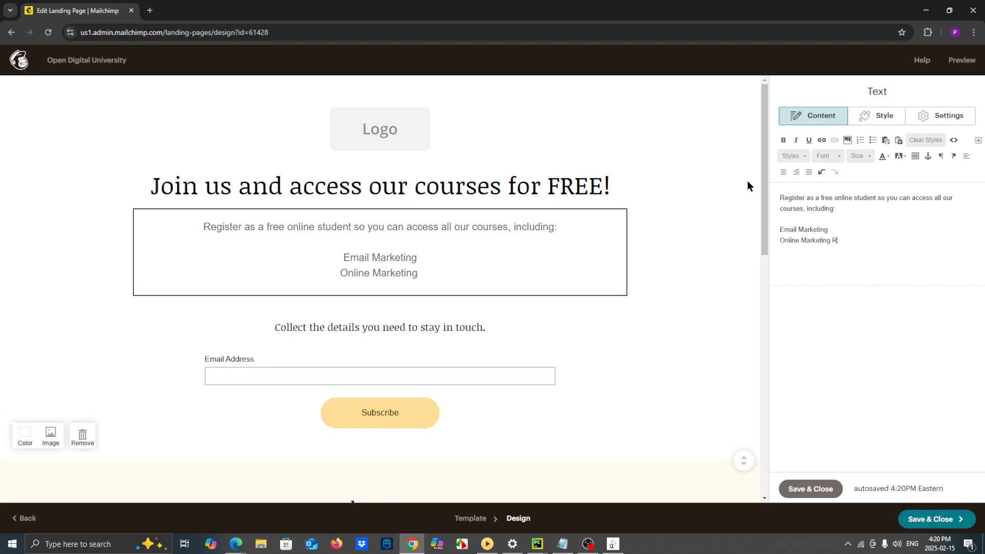
pyautogui.write('esearch')
pyautogui.press('Return')
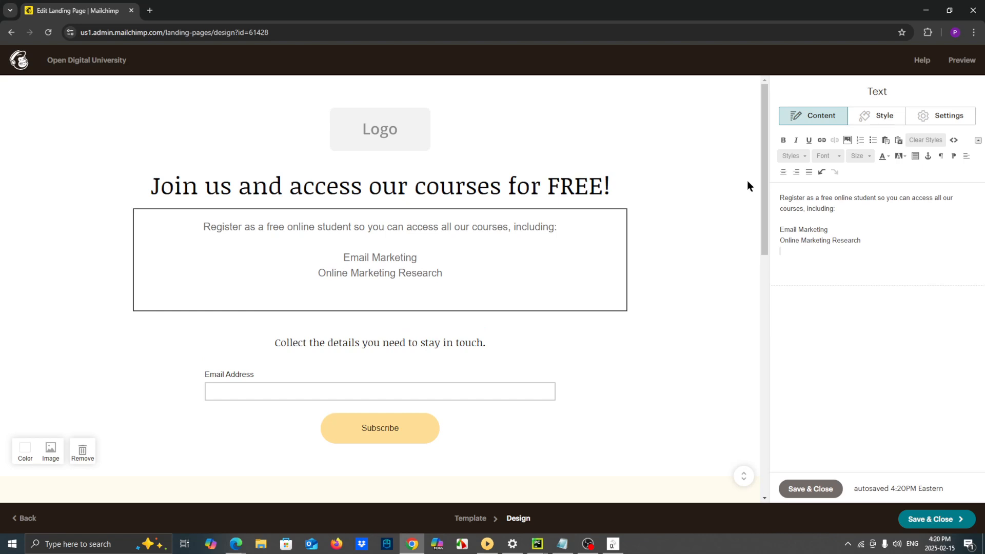
pyautogui.write('Professional Sales')
pyautogui.press('Return')
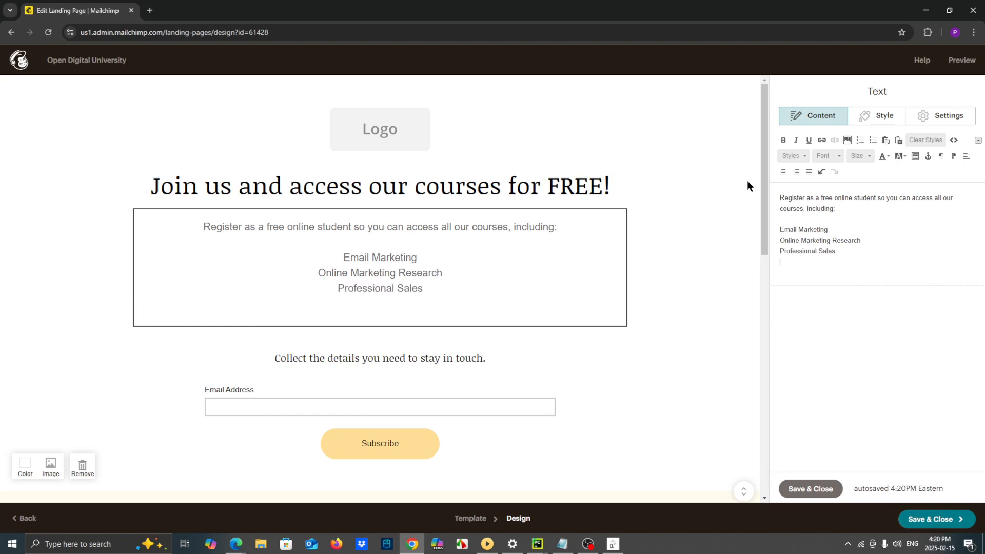
pyautogui.write('Affiliate Marketing')
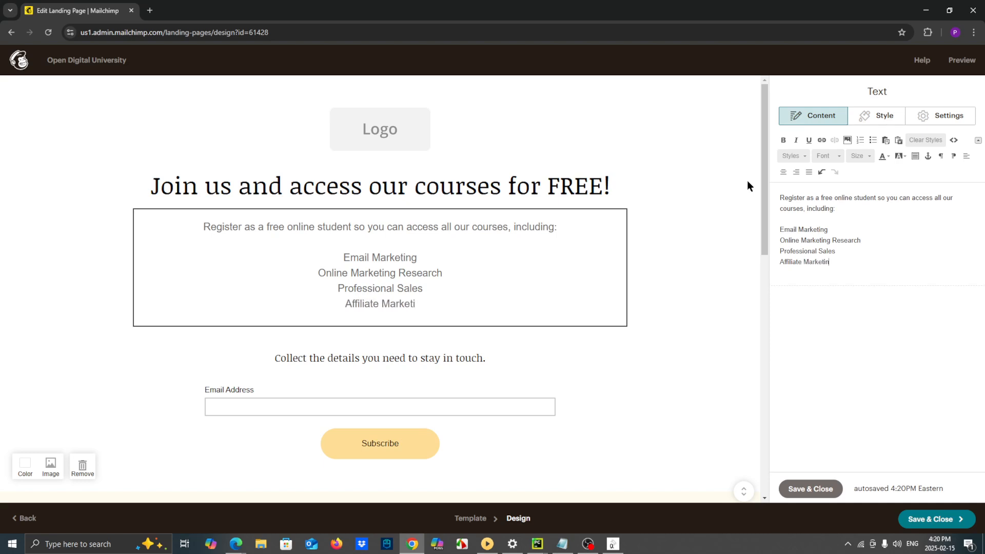
pyautogui.press('Return')
pyautogui.write('Projeect')
pyautogui.press('BackSpace')
pyautogui.press('BackSpace')
pyautogui.press('BackSpace')
pyautogui.press('BackSpace')
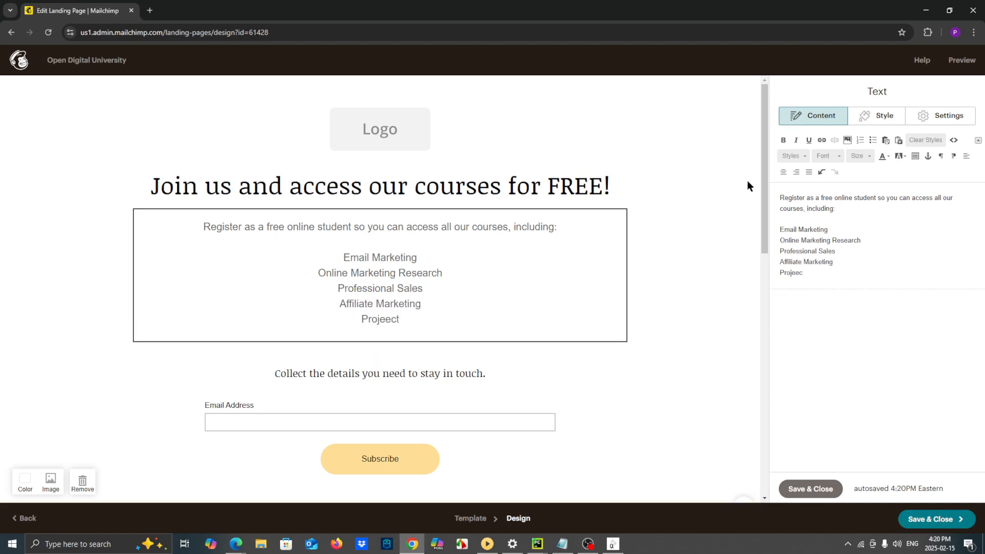
pyautogui.write('ct Management')
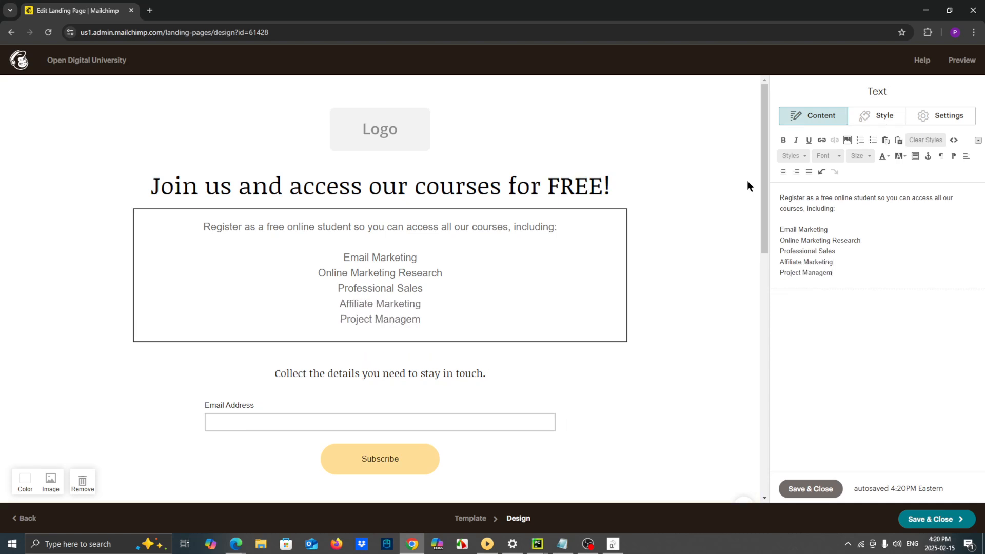
# Step: Sign off the body text with the founder's name, BCom and Founder/CEO, then save
pyautogui.press('Return')
pyautogui.press('Return')
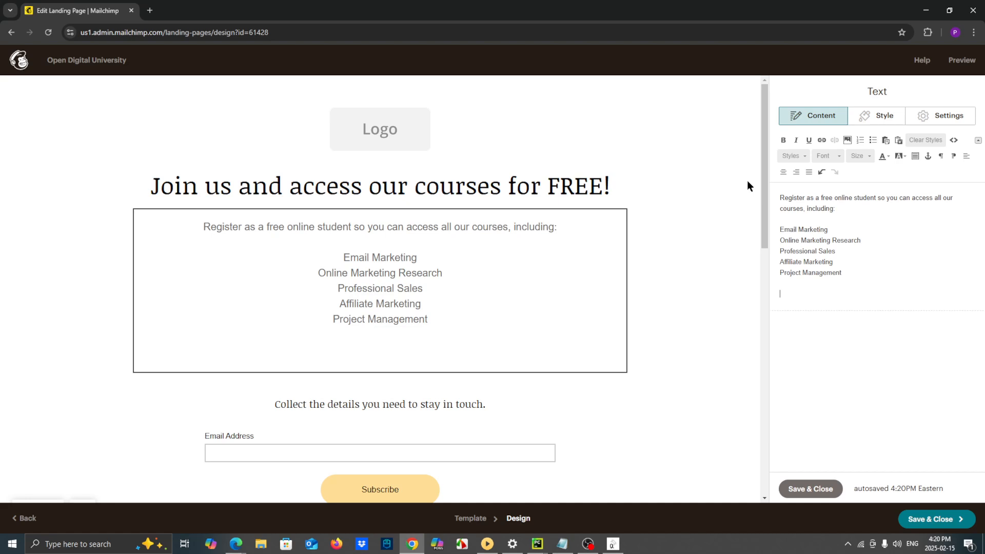
pyautogui.write('Peter Nguyne')
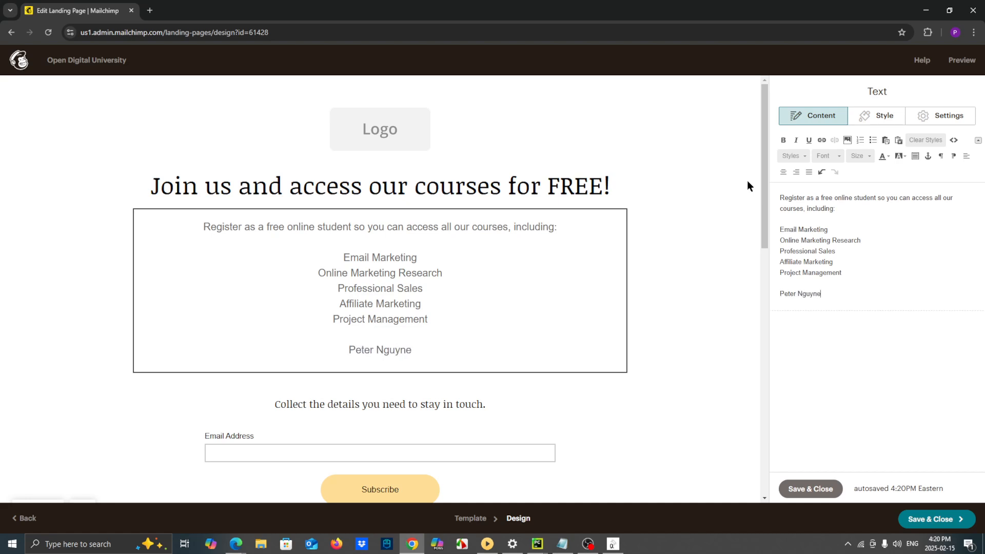
pyautogui.press('BackSpace')
pyautogui.press('BackSpace')
pyautogui.write('en, BCo')
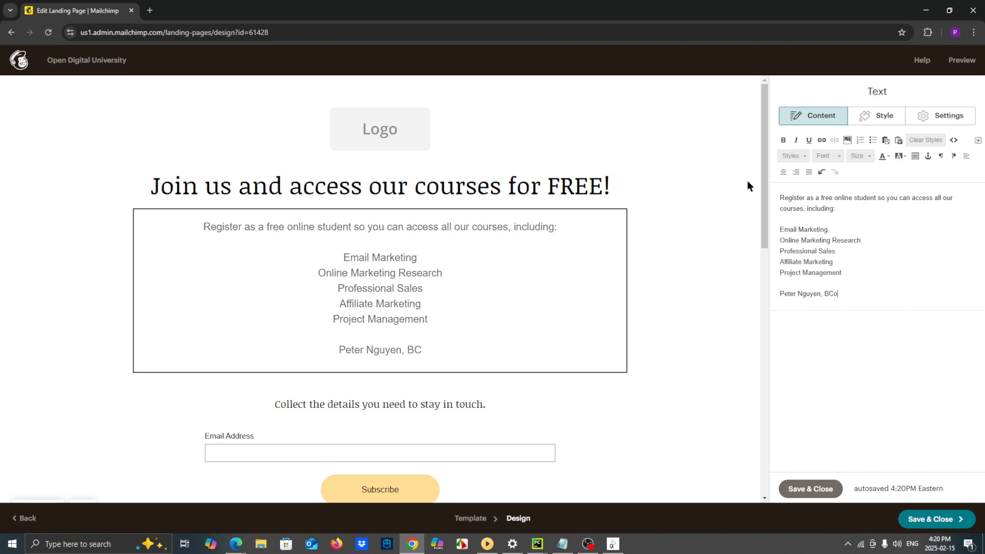
pyautogui.write('m')
pyautogui.press('Return')
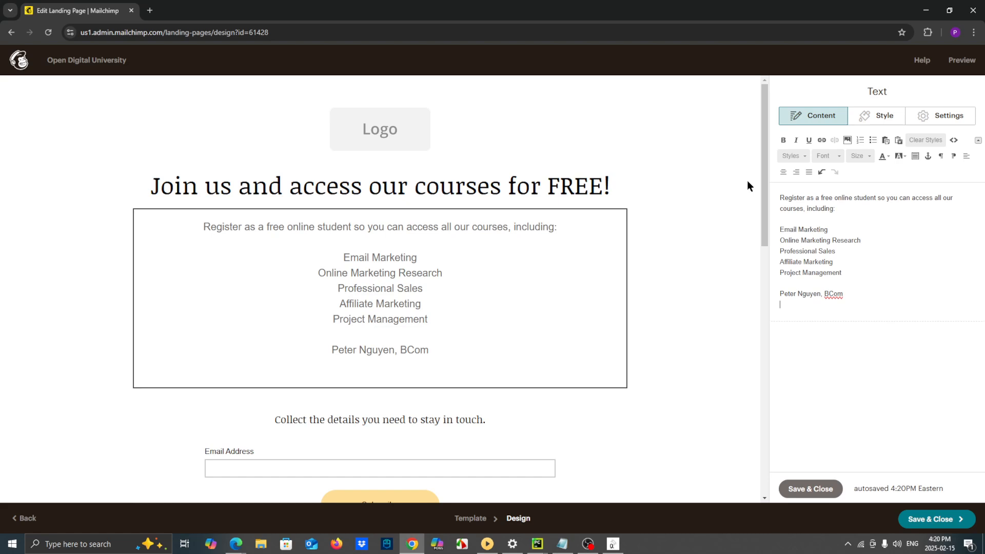
pyautogui.write('Founder/CEO')
pyautogui.press('Return')
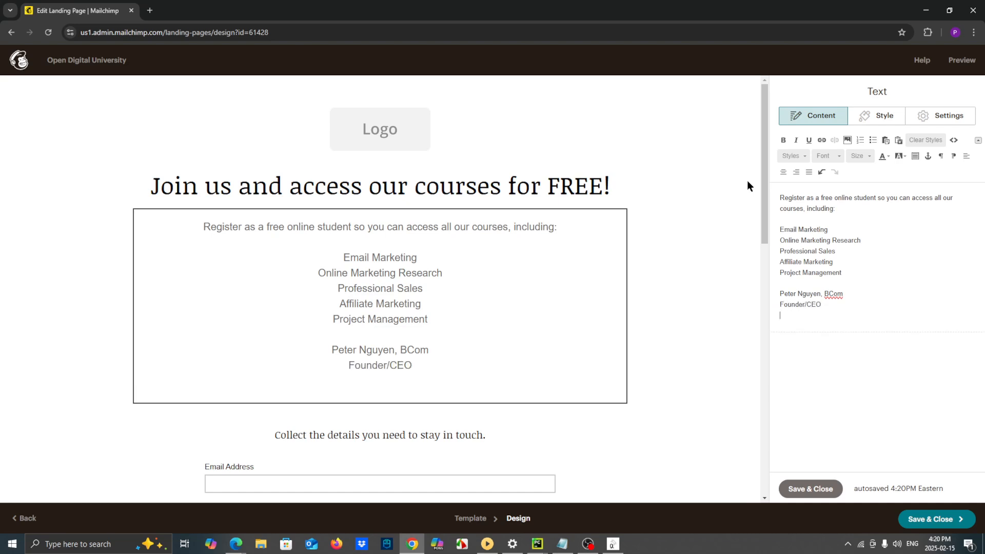
pyautogui.click(812, 489)
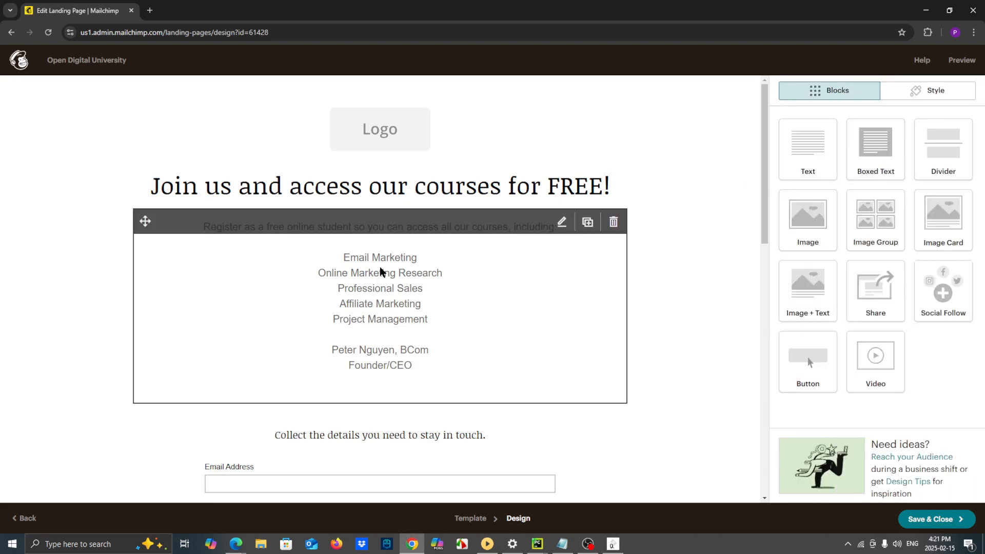
# Step: Delete the 'Collect the details you need to stay in touch.' text block from the page
pyautogui.scroll(-2, 413, 366)
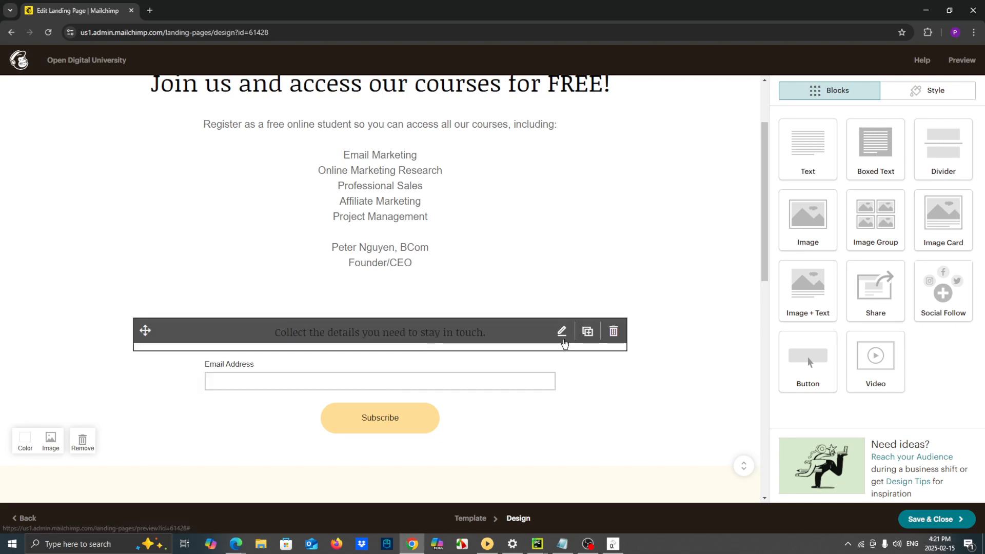
pyautogui.click(563, 334)
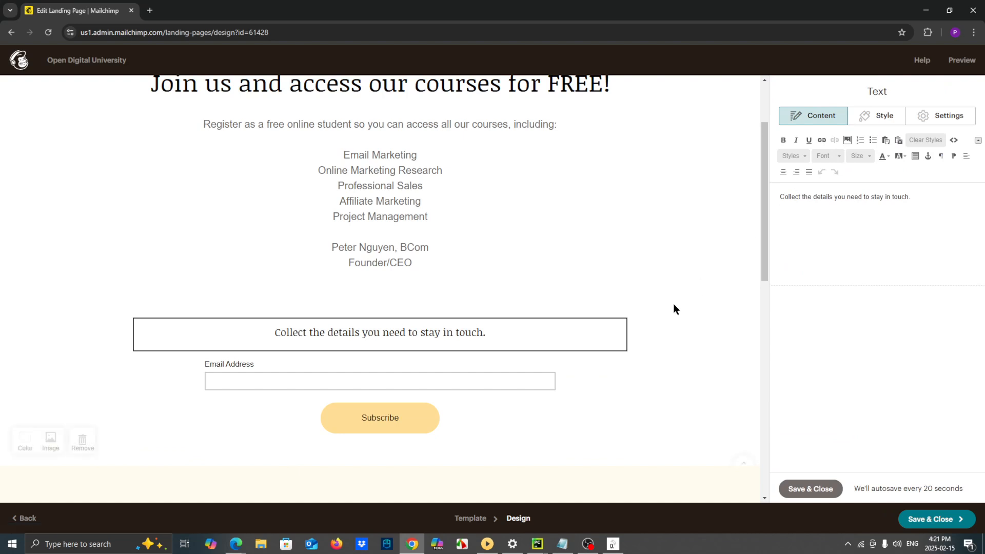
pyautogui.click(817, 488)
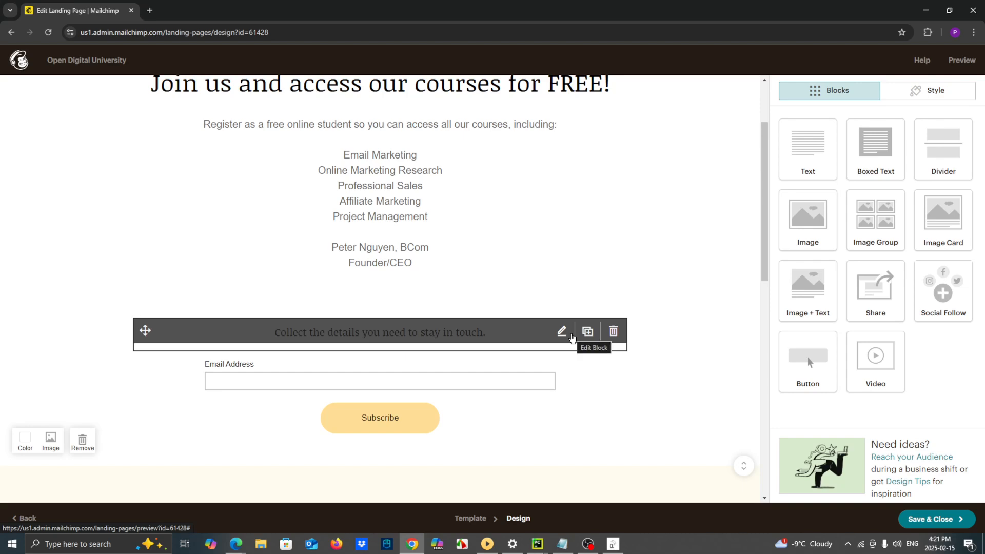
pyautogui.click(613, 331)
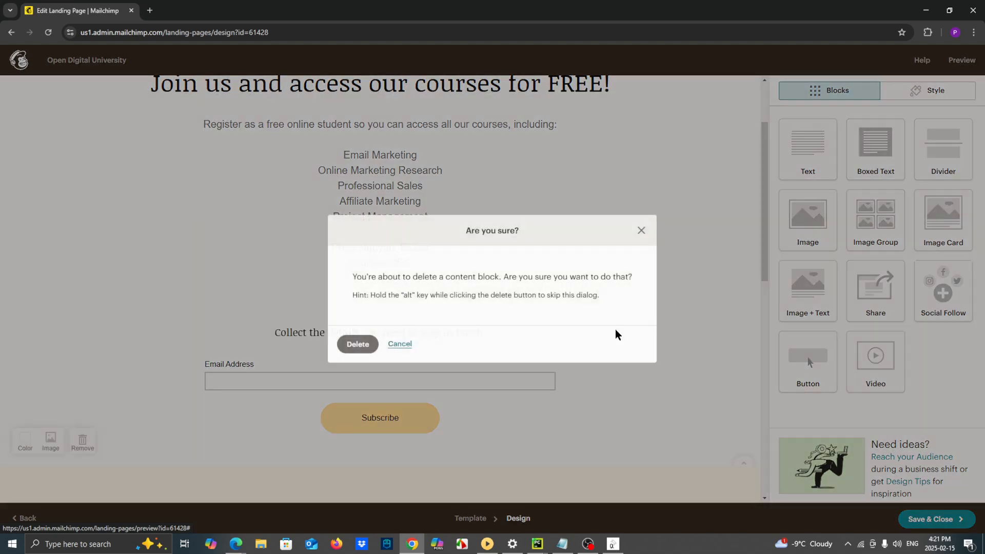
pyautogui.click(357, 345)
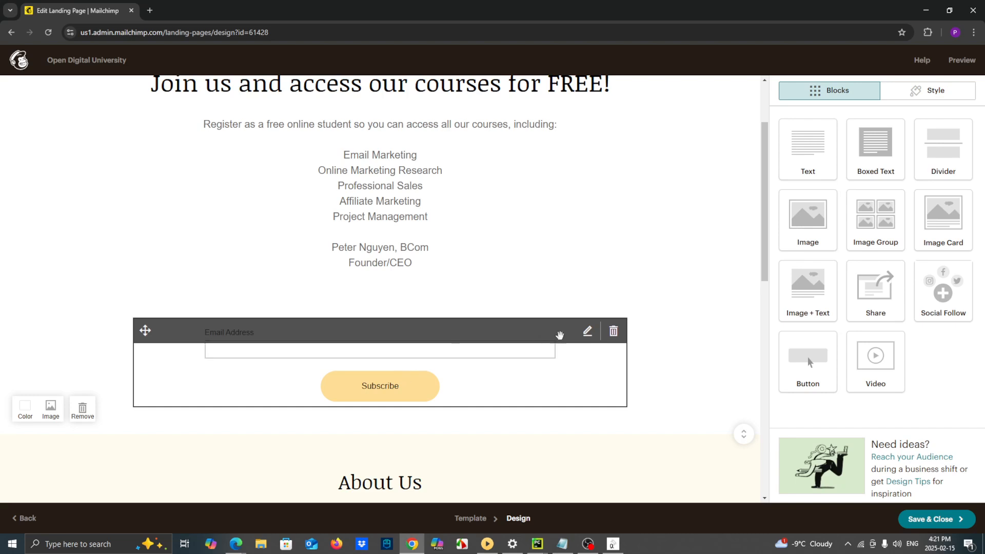
# Step: Add First Name and Last Name fields to the signup form, with Email Address below them
pyautogui.click(587, 334)
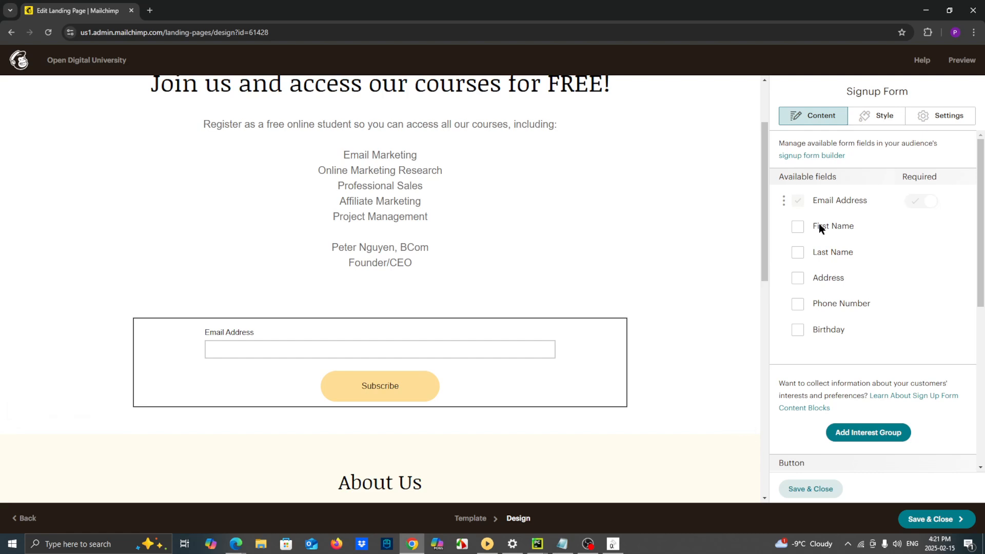
pyautogui.click(797, 229)
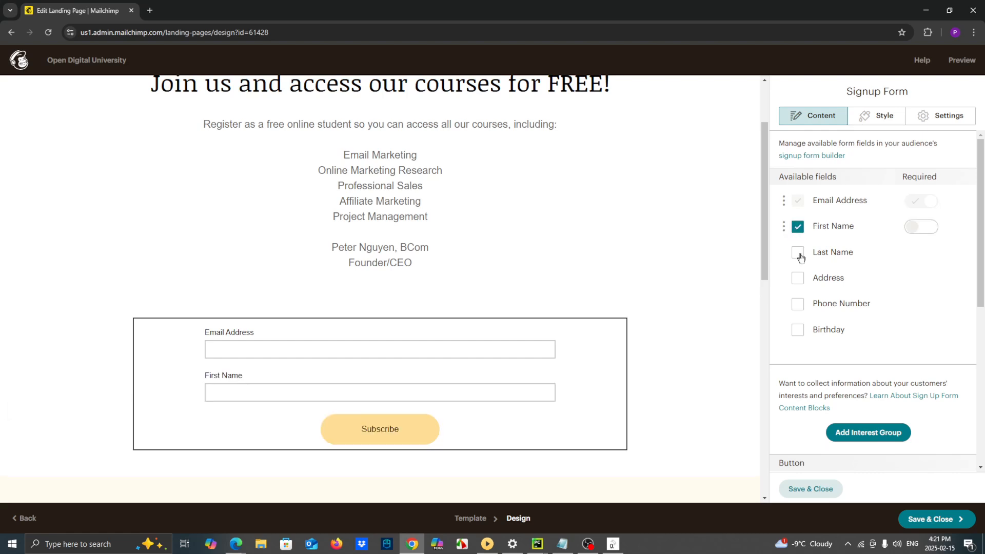
pyautogui.click(799, 254)
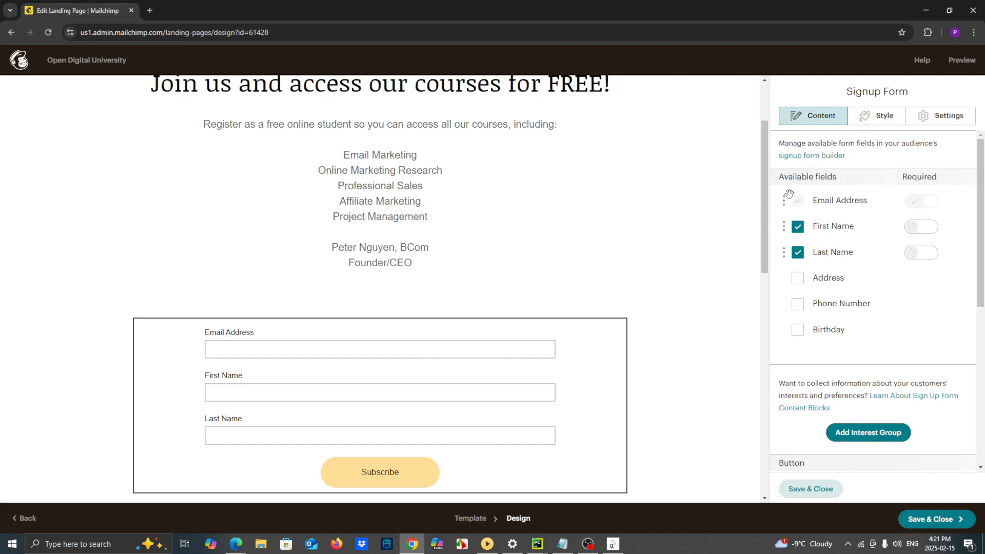
pyautogui.moveTo(788, 193); pyautogui.dragTo(783, 262)
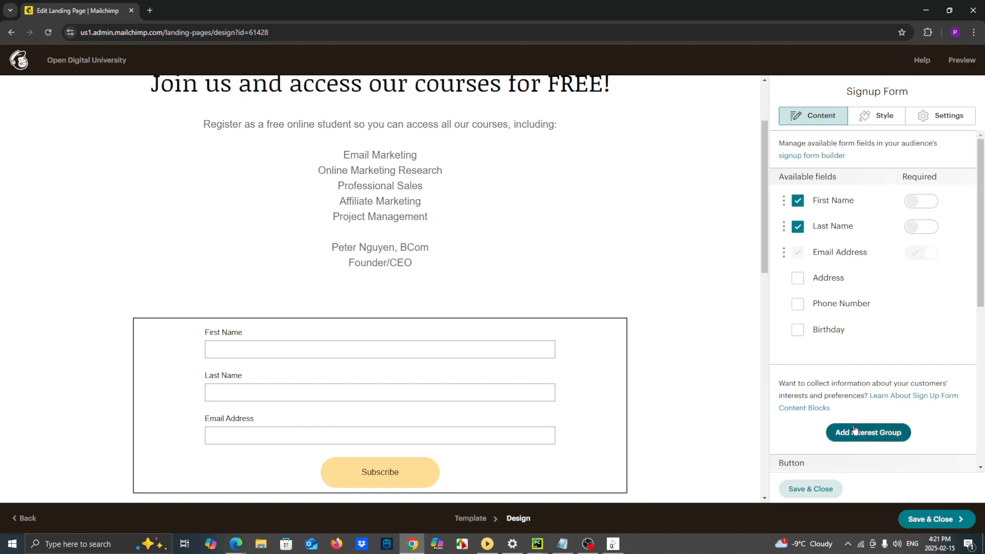
# Step: Change the button text to 'Get FREE access for life!' and keep Send to as Confirmation message
pyautogui.scroll(-2, 862, 398)
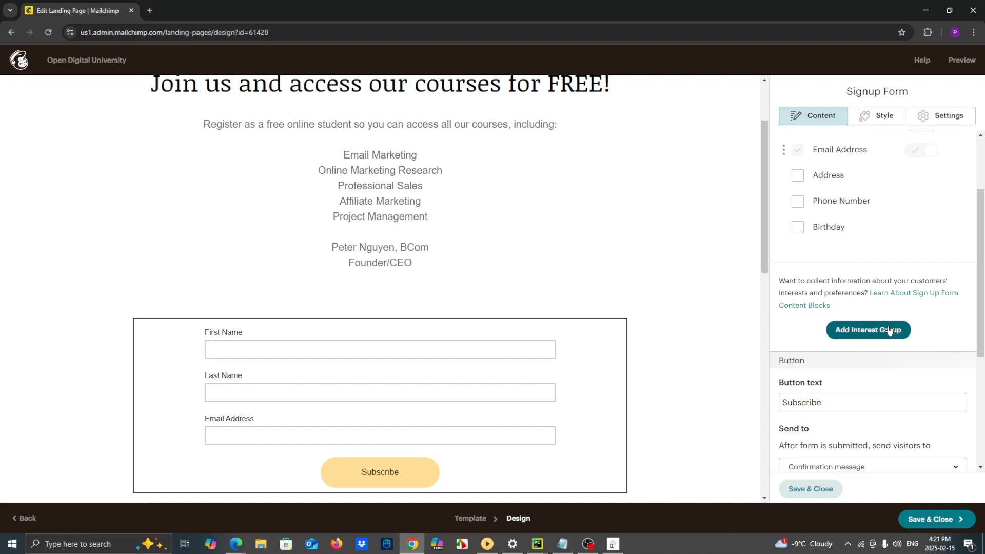
pyautogui.scroll(-2, 890, 330)
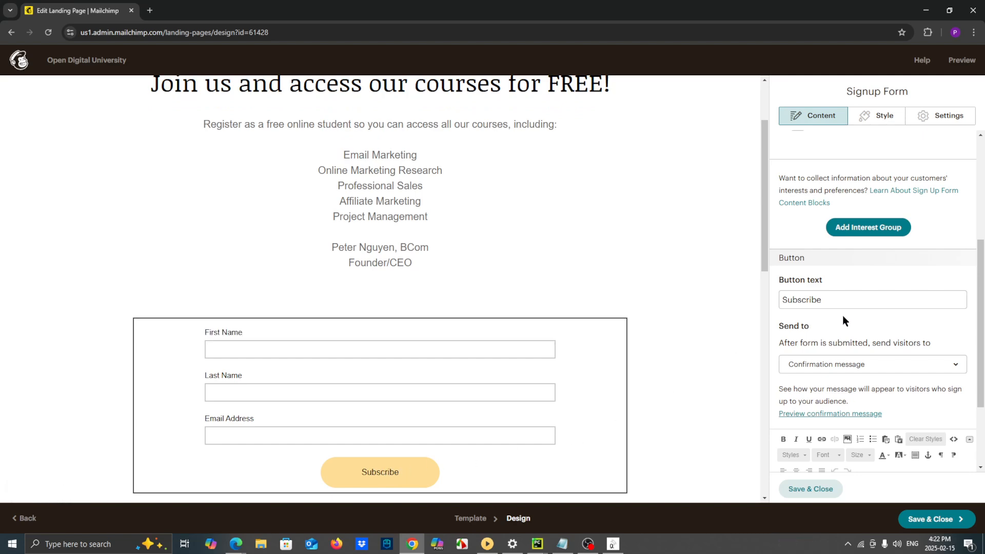
pyautogui.scroll(-1, 844, 316)
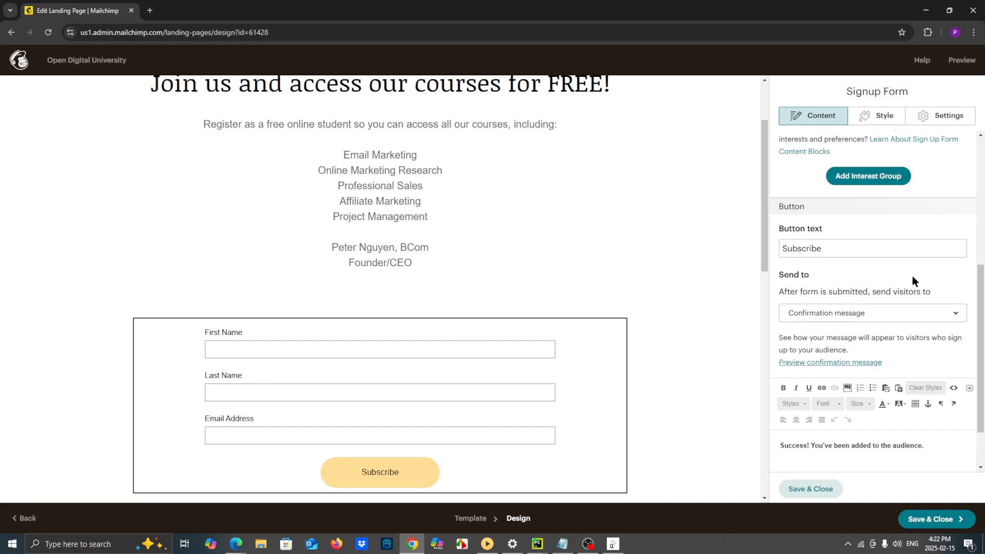
pyautogui.click(817, 249)
pyautogui.moveTo(828, 247); pyautogui.dragTo(739, 256)
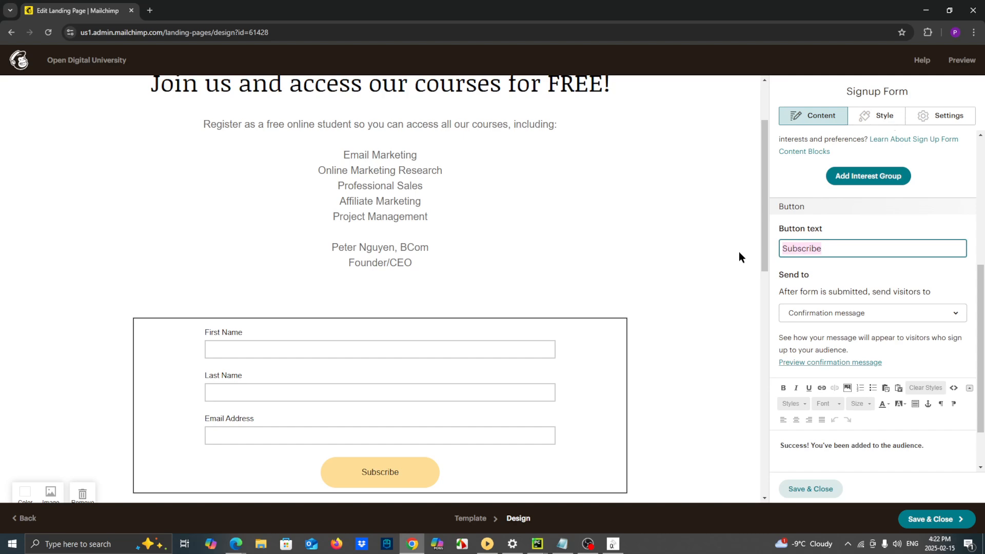
pyautogui.write('Get FREE ')
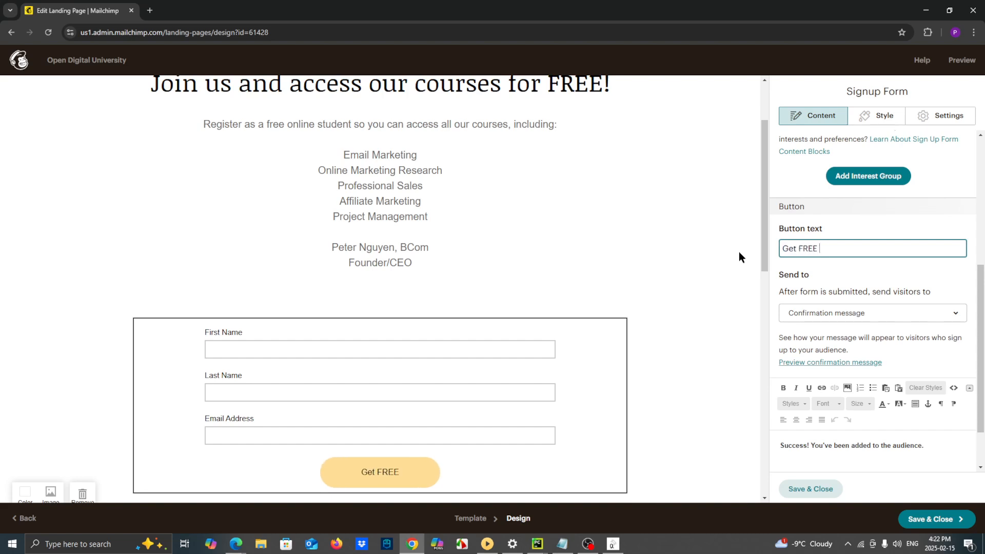
pyautogui.write('access for life!')
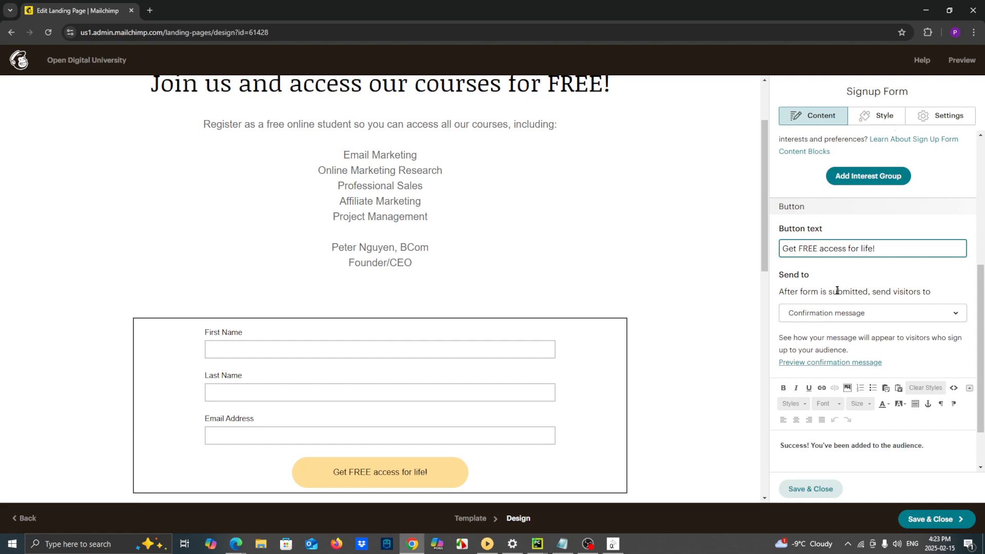
pyautogui.moveTo(851, 292); pyautogui.dragTo(899, 292)
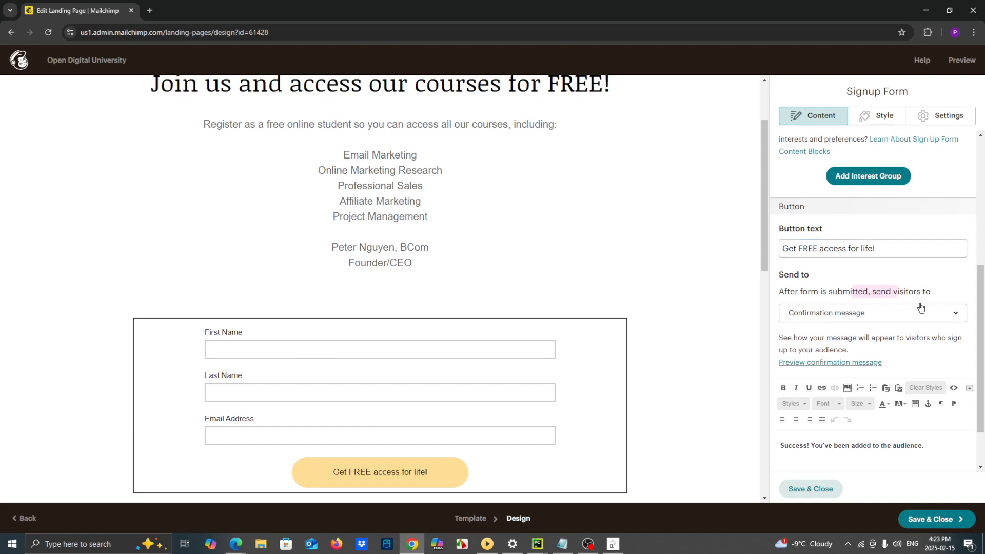
pyautogui.click(956, 314)
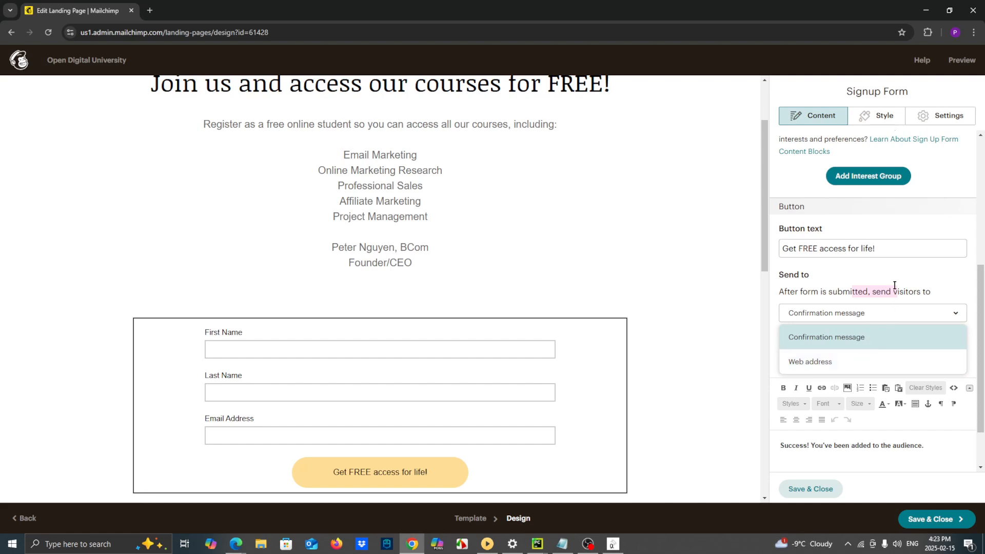
pyautogui.click(905, 273)
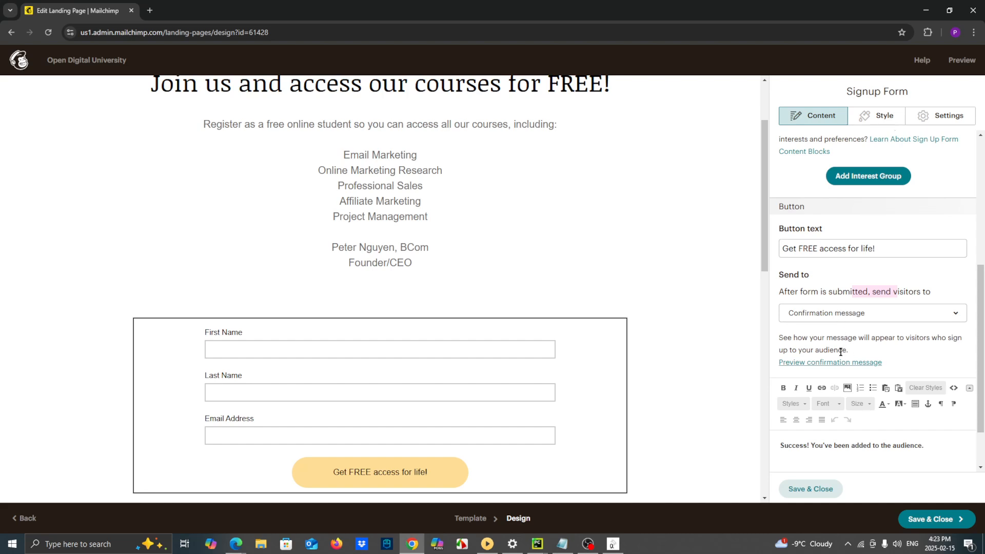
# Step: Rewrite the confirmation message: visitors are now REGISTERED students with lifetime access to all online courses
pyautogui.click(831, 361)
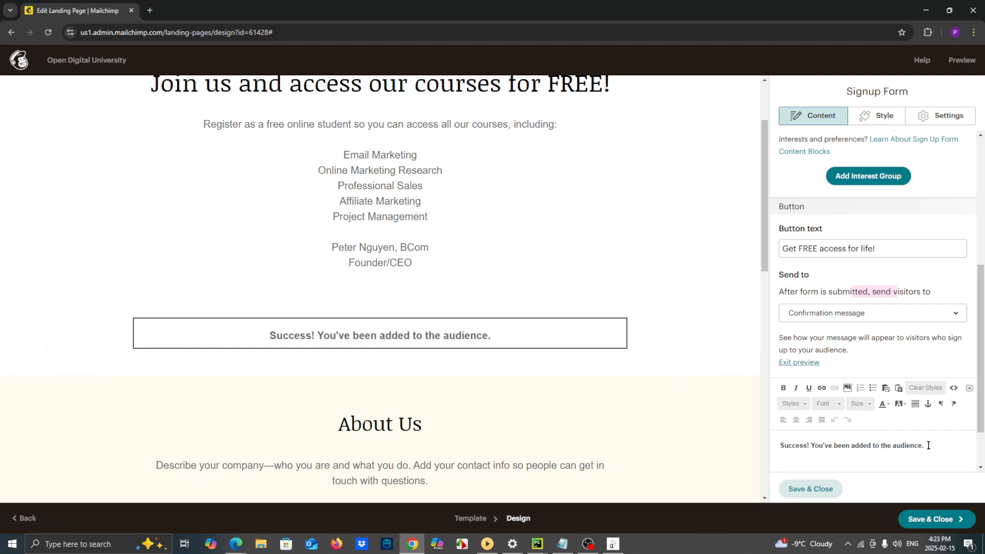
pyautogui.moveTo(928, 445); pyautogui.dragTo(756, 443)
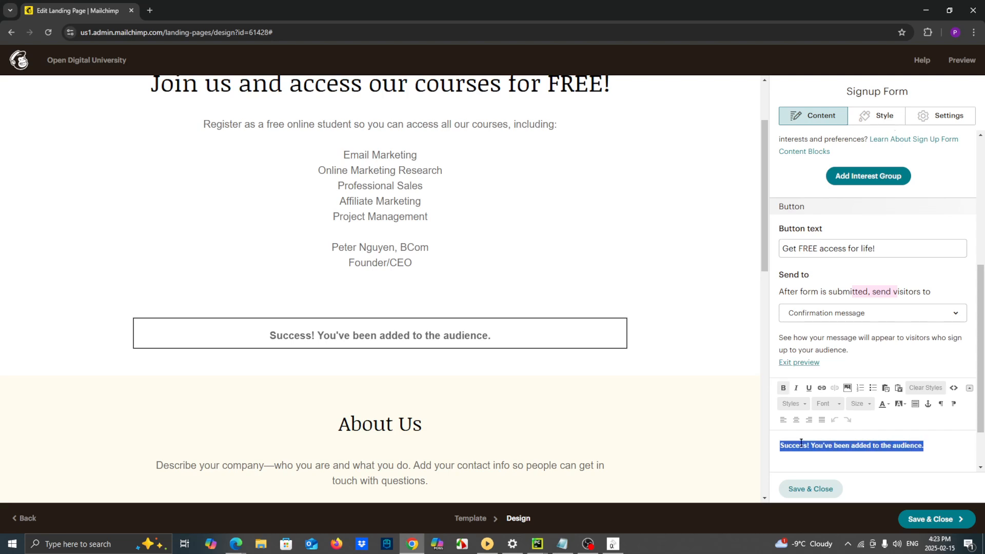
pyautogui.write('Congratulations!')
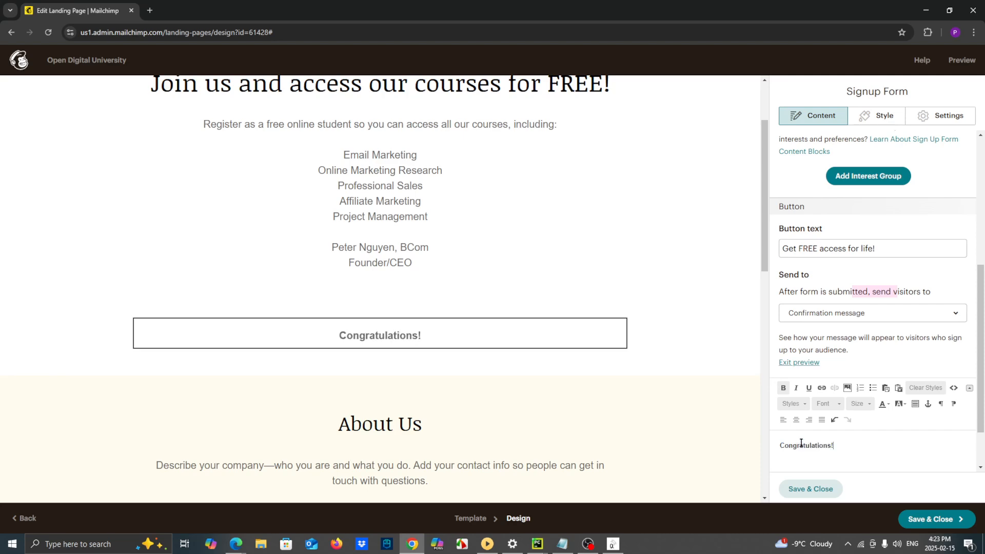
pyautogui.write(' You are now')
pyautogui.press('capslock')
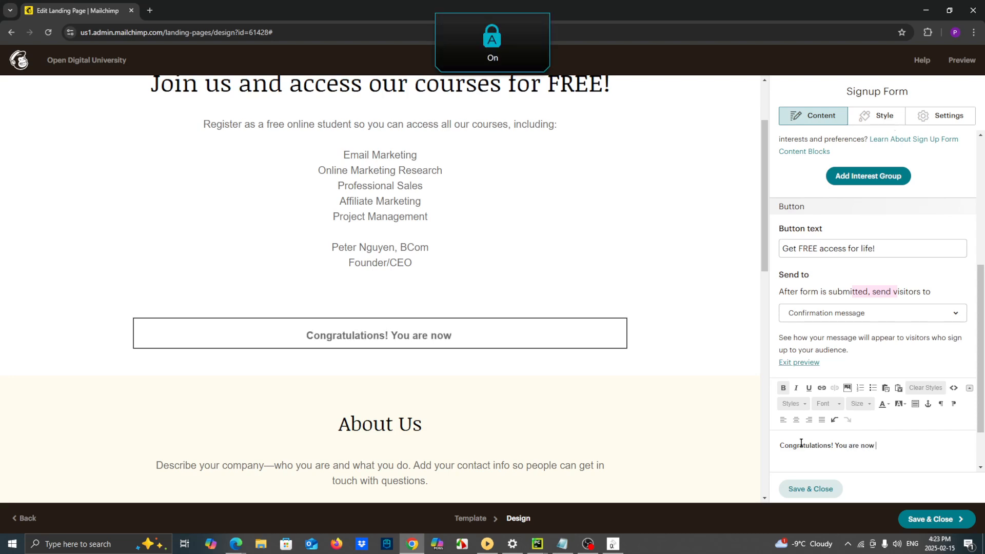
pyautogui.write('REIGS')
pyautogui.press('BackSpace')
pyautogui.press('BackSpace')
pyautogui.press('BackSpace')
pyautogui.write('GISTERED')
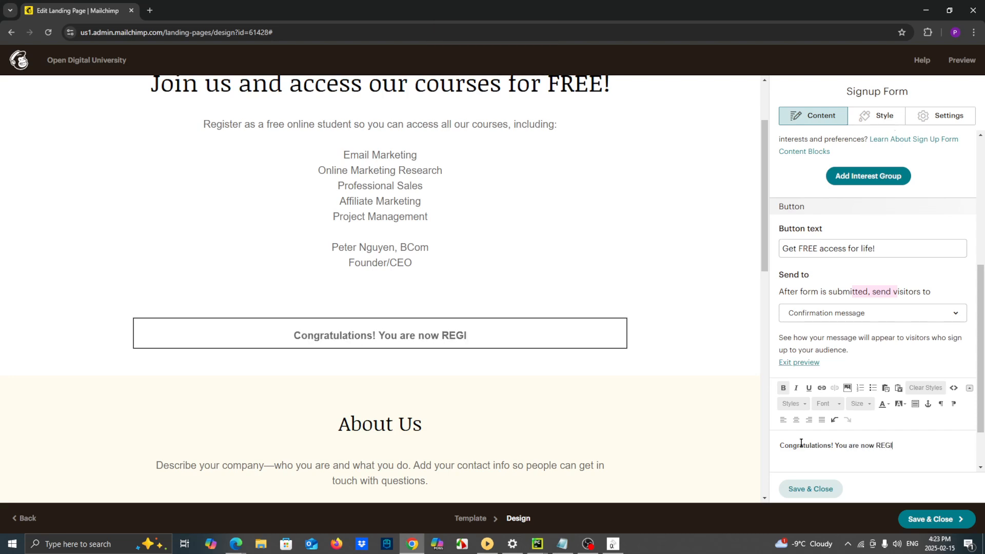
pyautogui.press('capslock')
pyautogui.write('as a student')
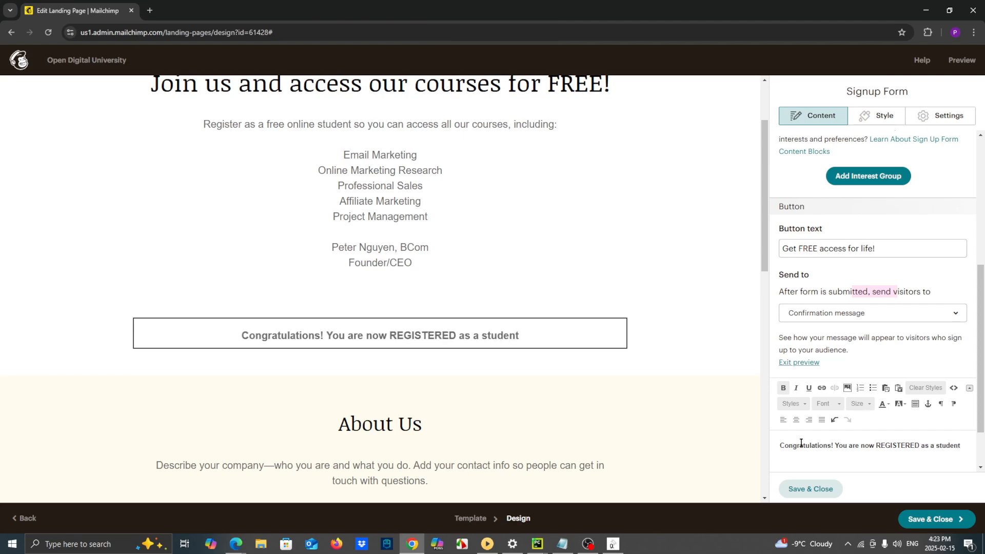
pyautogui.write(' and will have ')
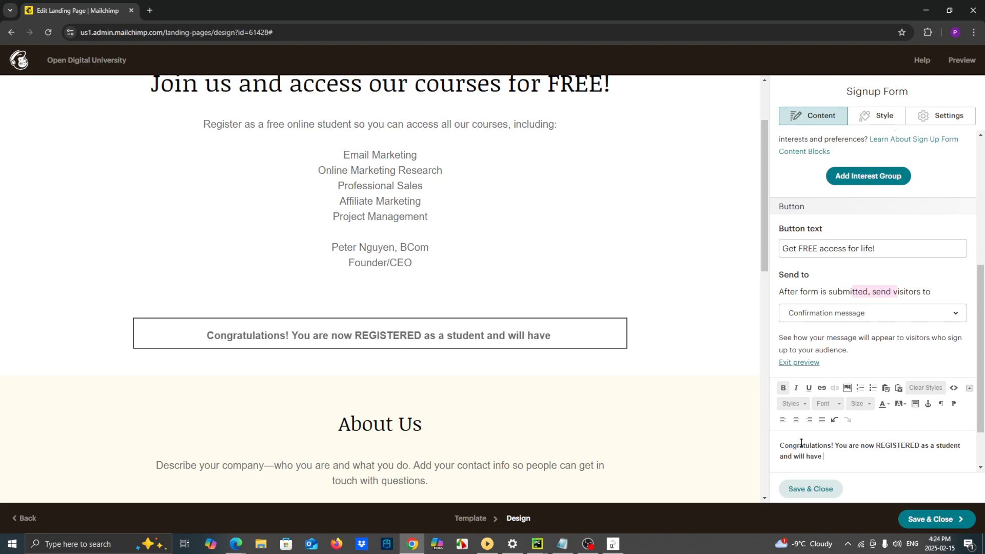
pyautogui.write('access for')
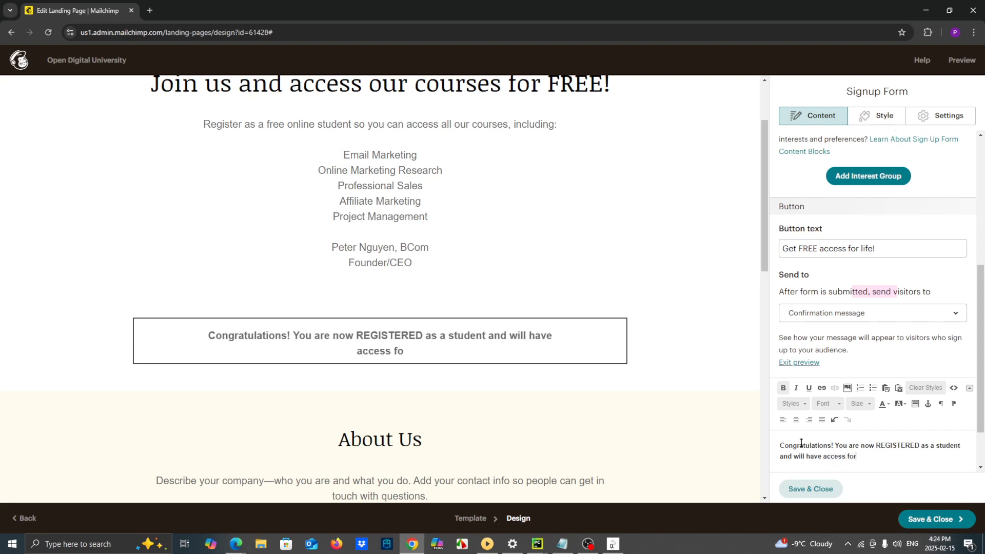
pyautogui.write(' life to all ')
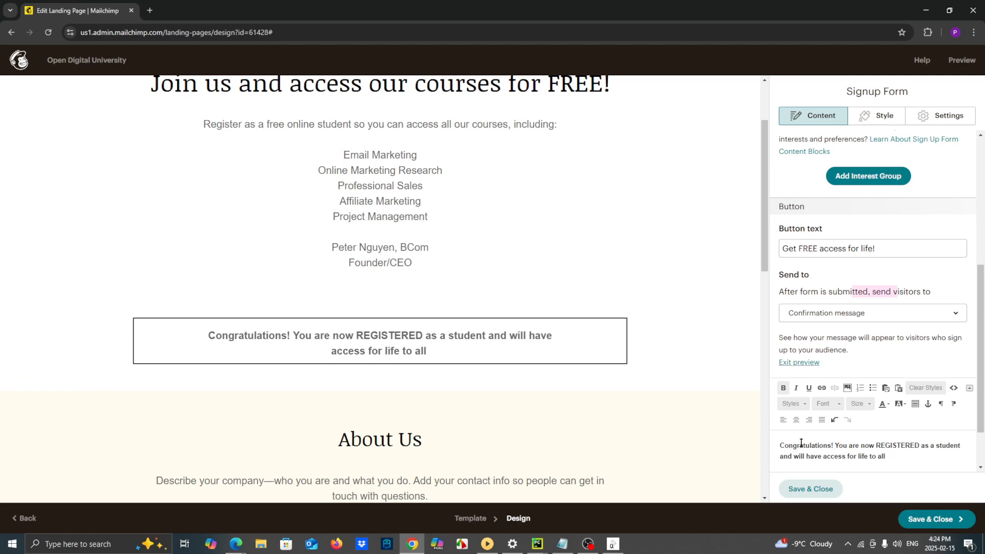
pyautogui.write('the on')
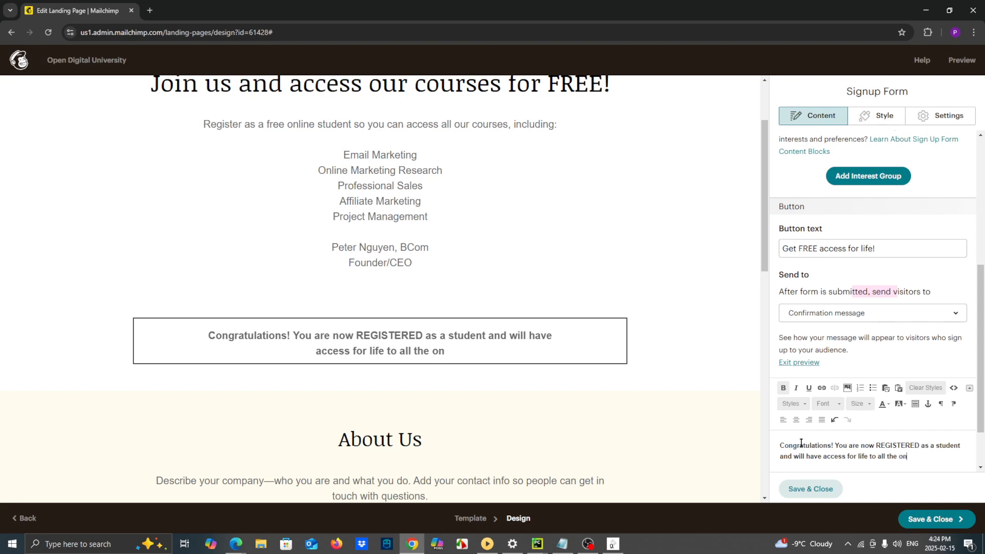
pyautogui.write('line cour')
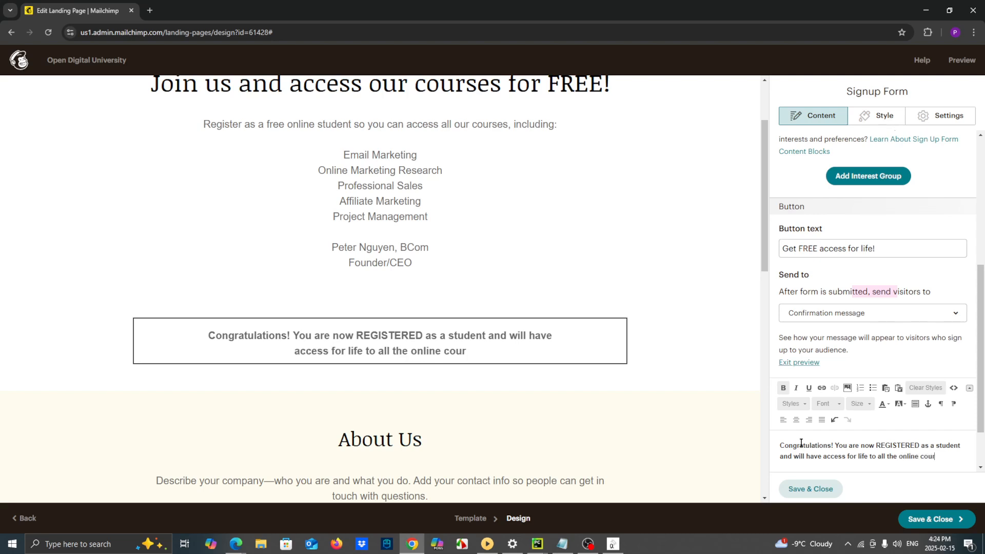
pyautogui.write('ses available')
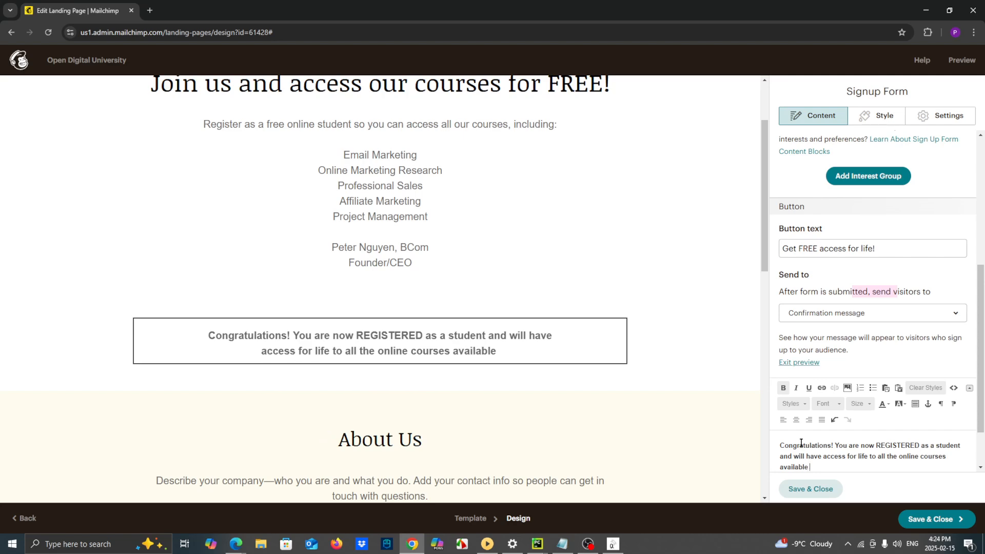
pyautogui.write(' at')
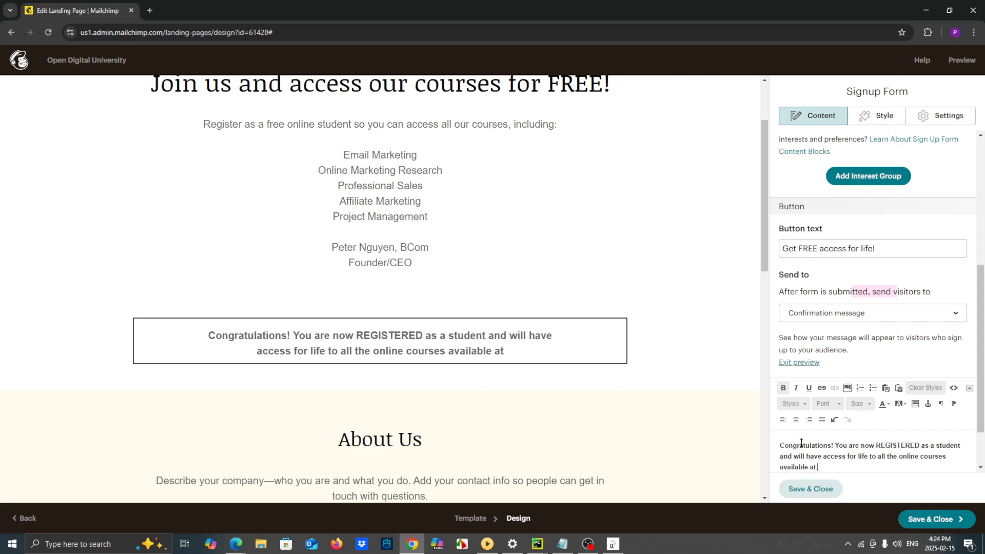
pyautogui.write(' the Open Digita')
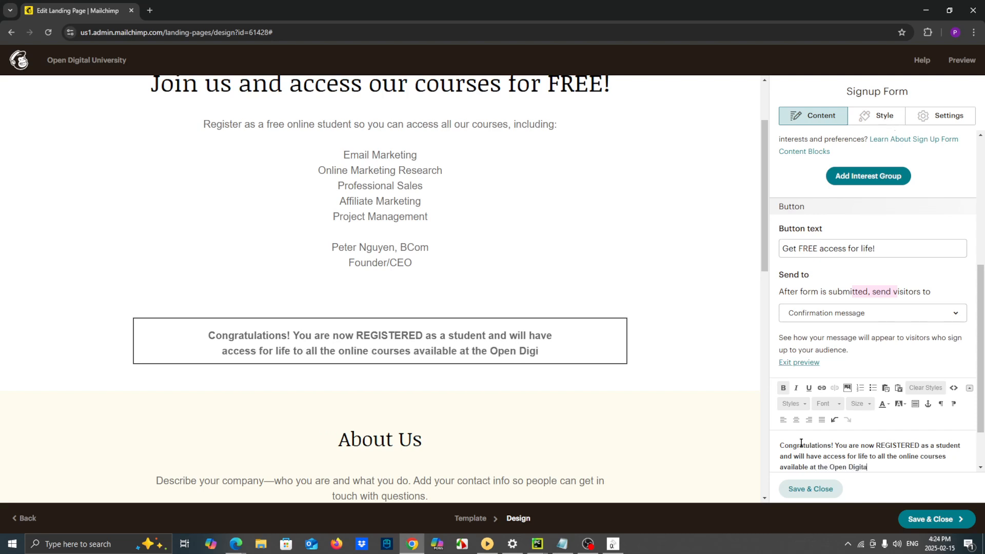
pyautogui.write('l University!')
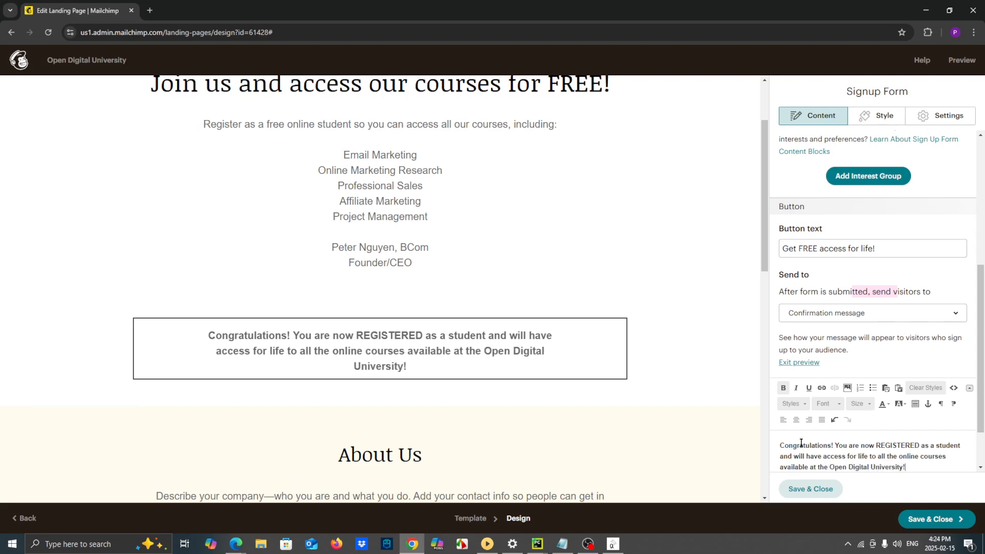
# Step: Put Congratulations! on its own line and add a non-bold signature: founder's name, BCom, Founder/CEO
pyautogui.scroll(-1, 842, 444)
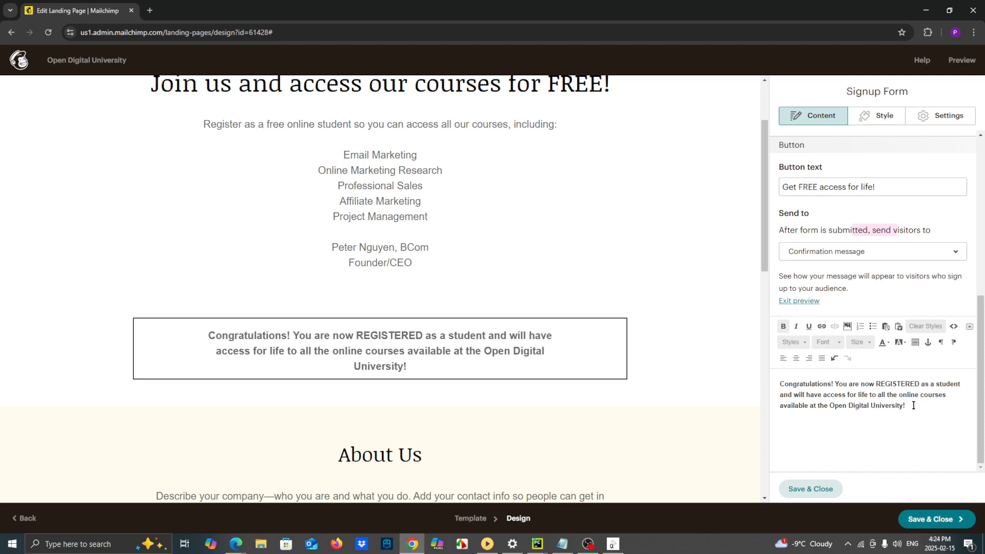
pyautogui.moveTo(909, 419); pyautogui.dragTo(764, 388)
pyautogui.click(855, 406)
pyautogui.press('Return')
pyautogui.press('Return')
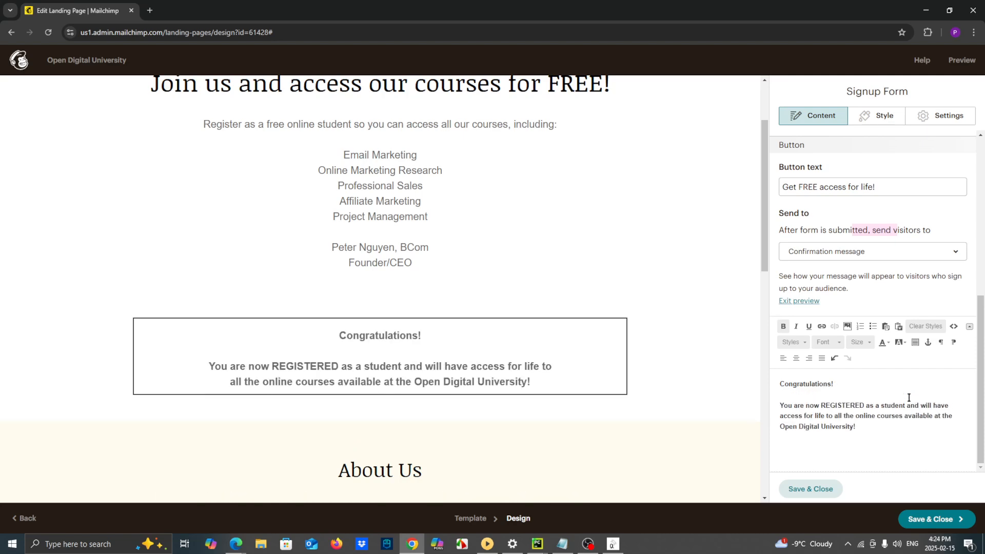
pyautogui.press('Return')
pyautogui.press('Return')
pyautogui.hotkey('ctrl', 'b')
pyautogui.write('Peter')
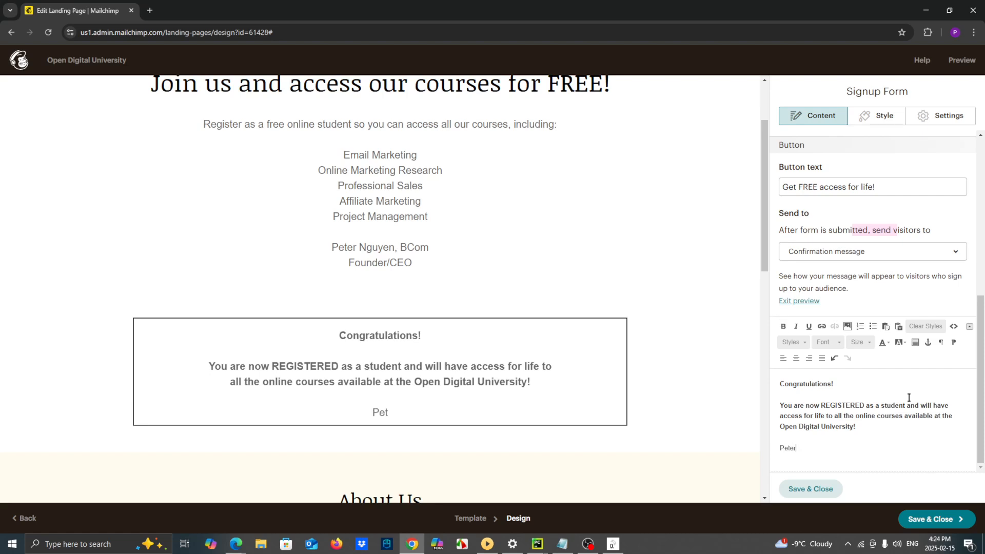
pyautogui.write(' Nguyen, BCom')
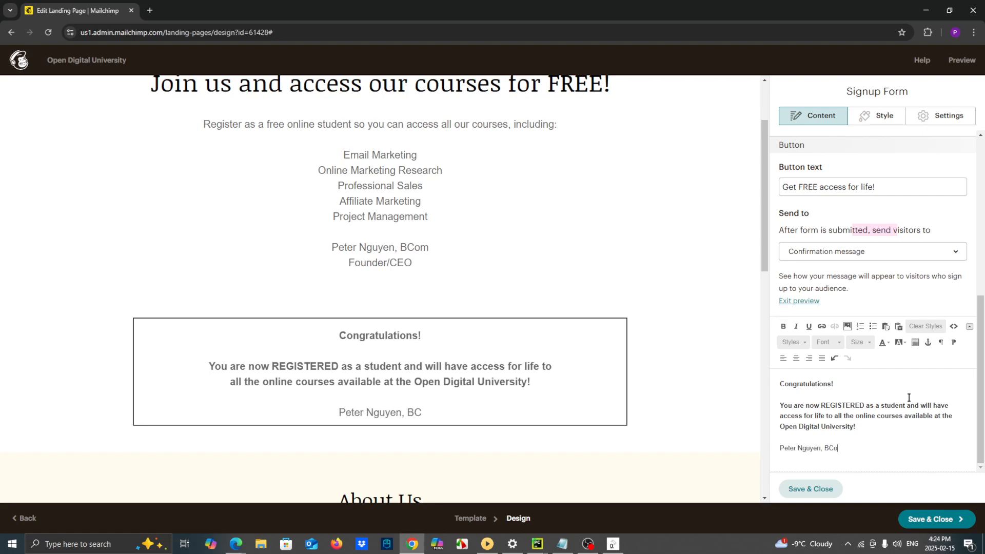
pyautogui.press('Return')
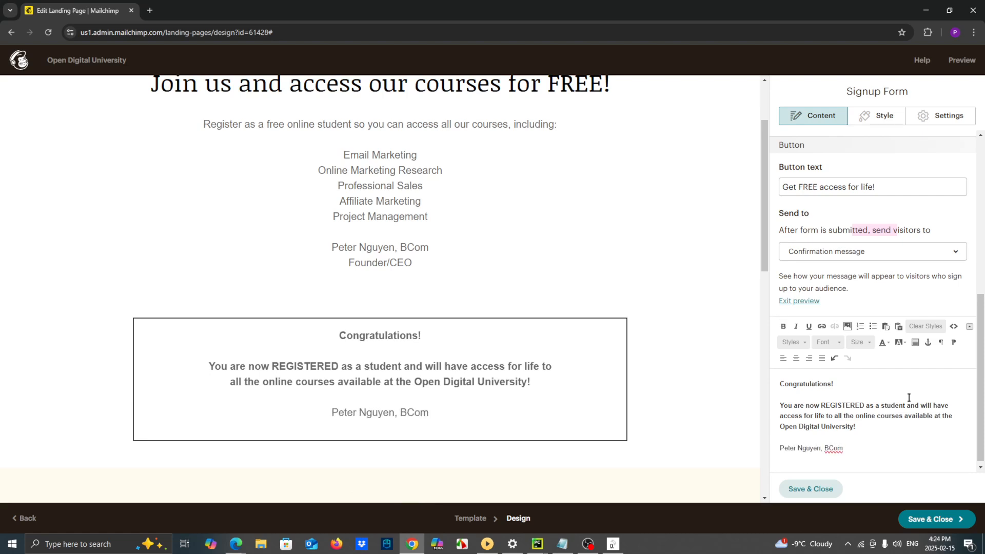
pyautogui.write('Founder/CEO')
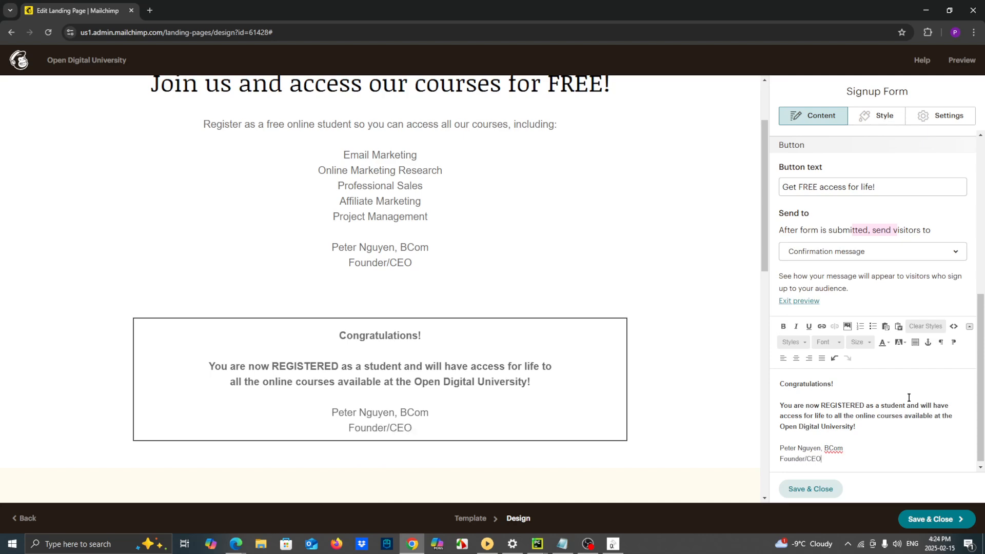
# Step: Save the confirmation message, then open the footer's Social Follow block settings
pyautogui.click(811, 489)
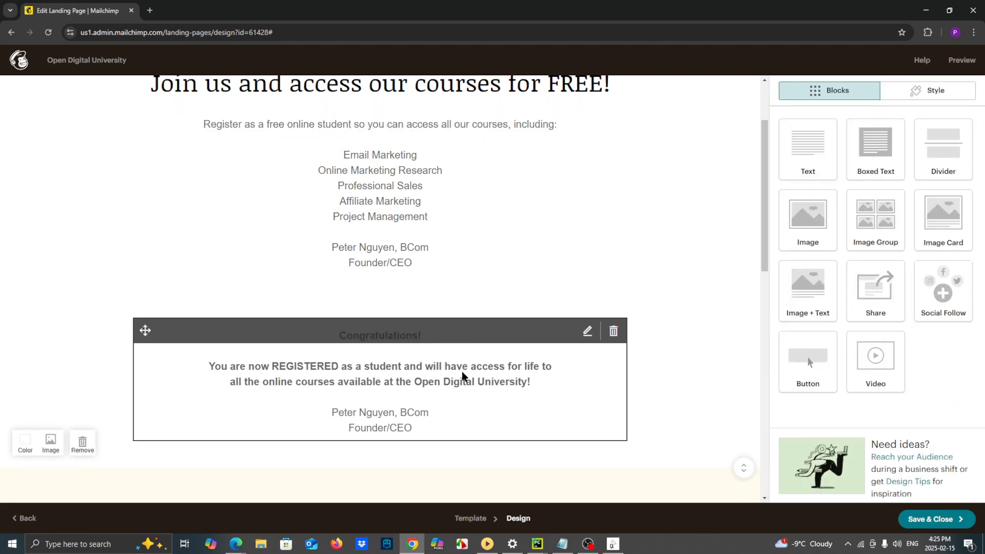
pyautogui.scroll(2, 499, 374)
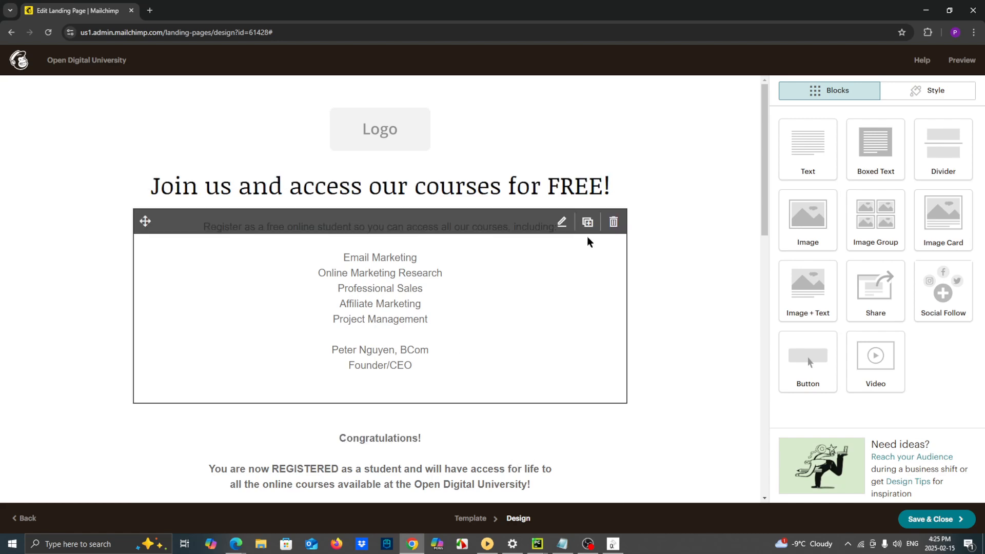
pyautogui.scroll(-3, 683, 267)
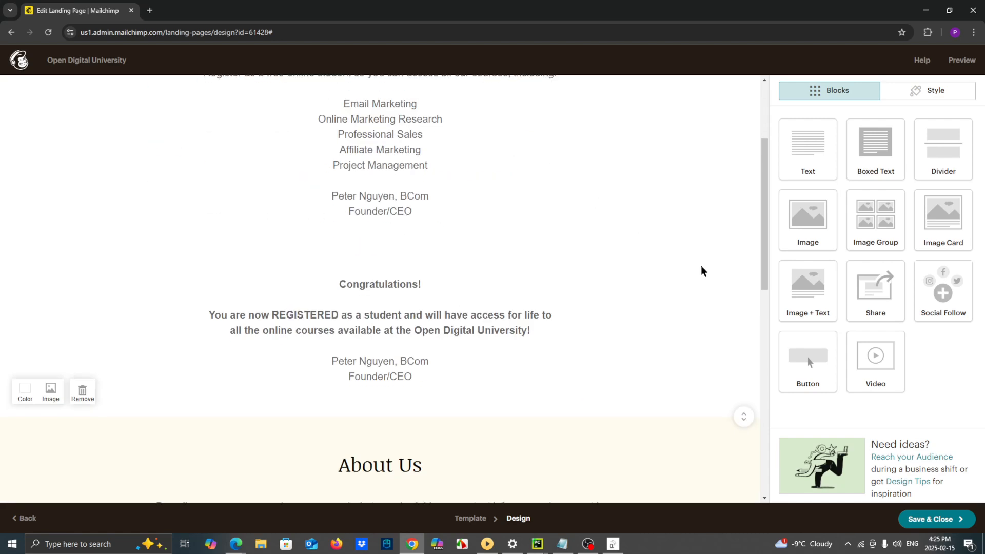
pyautogui.scroll(-4, 701, 265)
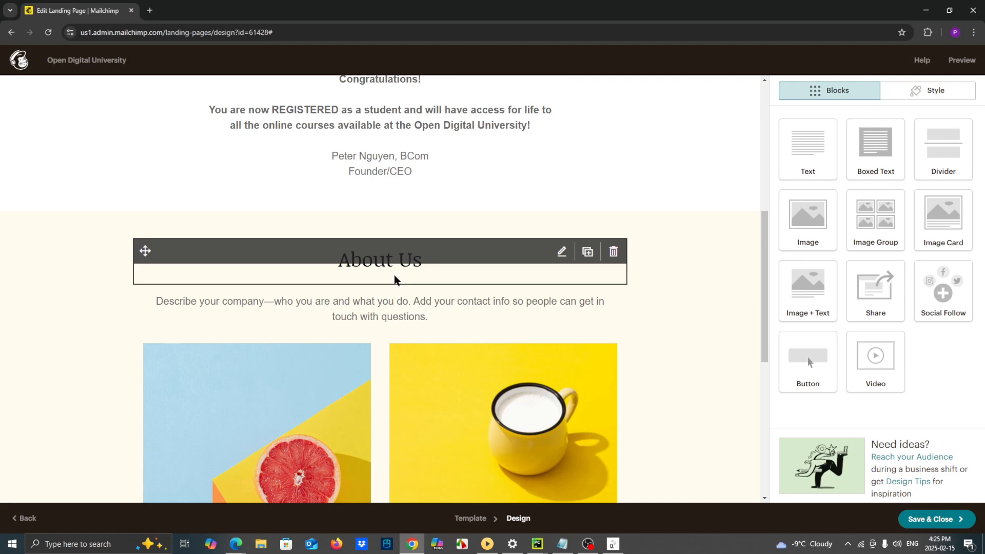
pyautogui.scroll(-4, 394, 275)
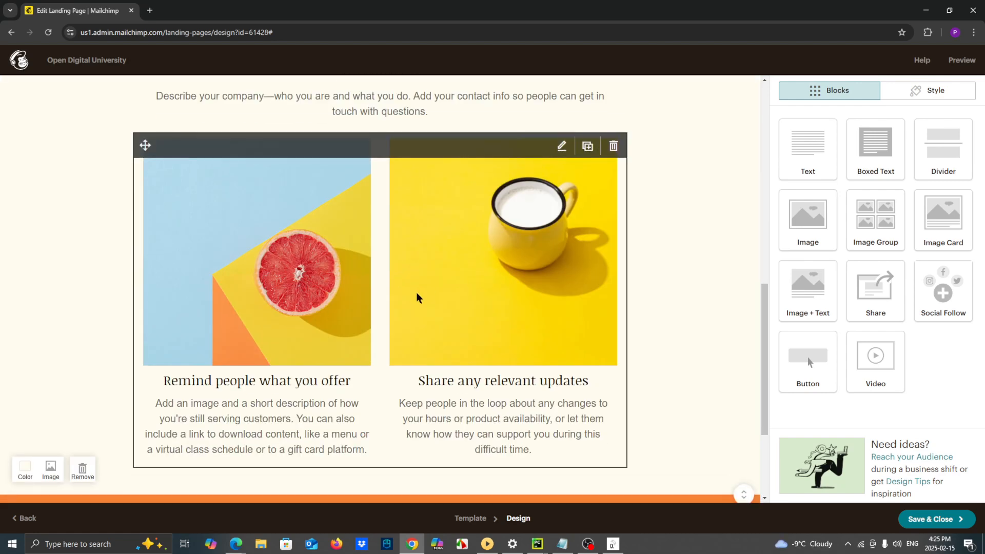
pyautogui.scroll(-3, 416, 296)
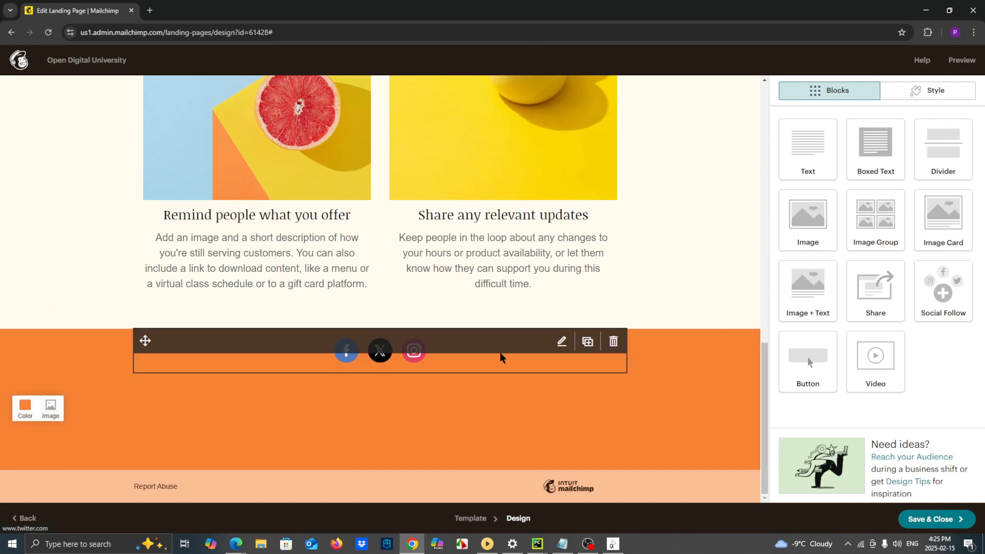
pyautogui.click(562, 344)
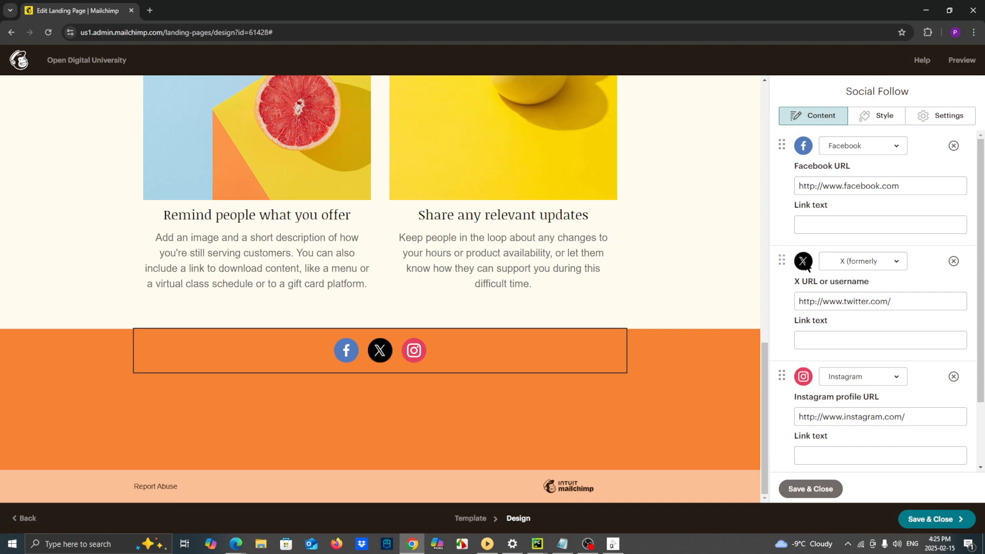
# Step: Leave the Facebook, X and Instagram links unchanged and preview the landing page on desktop
pyautogui.scroll(-2, 824, 426)
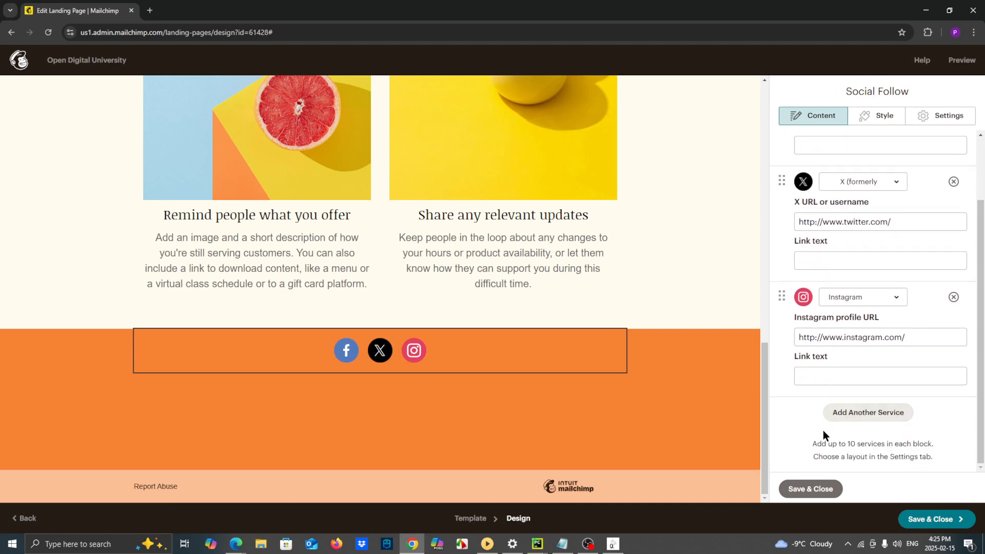
pyautogui.scroll(6, 604, 415)
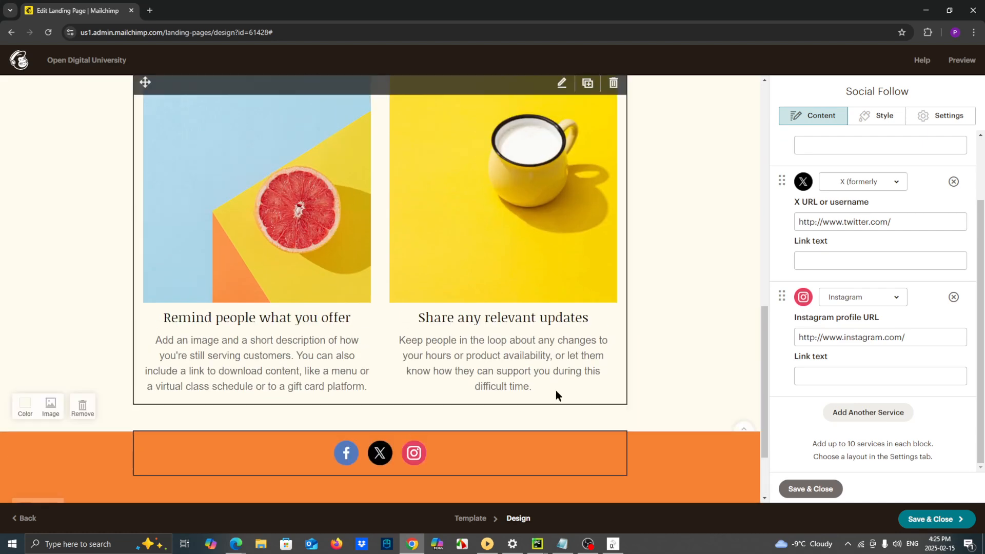
pyautogui.scroll(3, 547, 392)
pyautogui.click(810, 488)
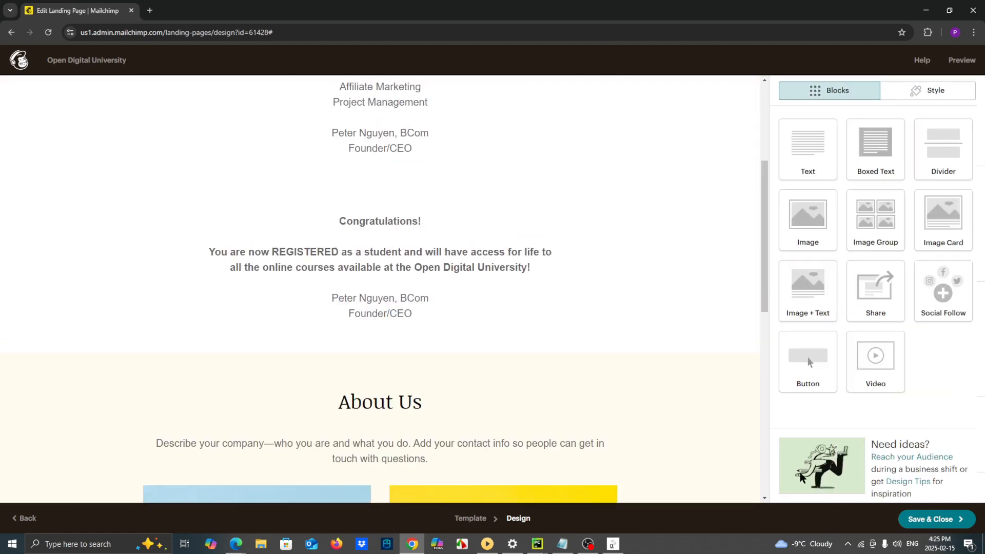
pyautogui.scroll(5, 672, 309)
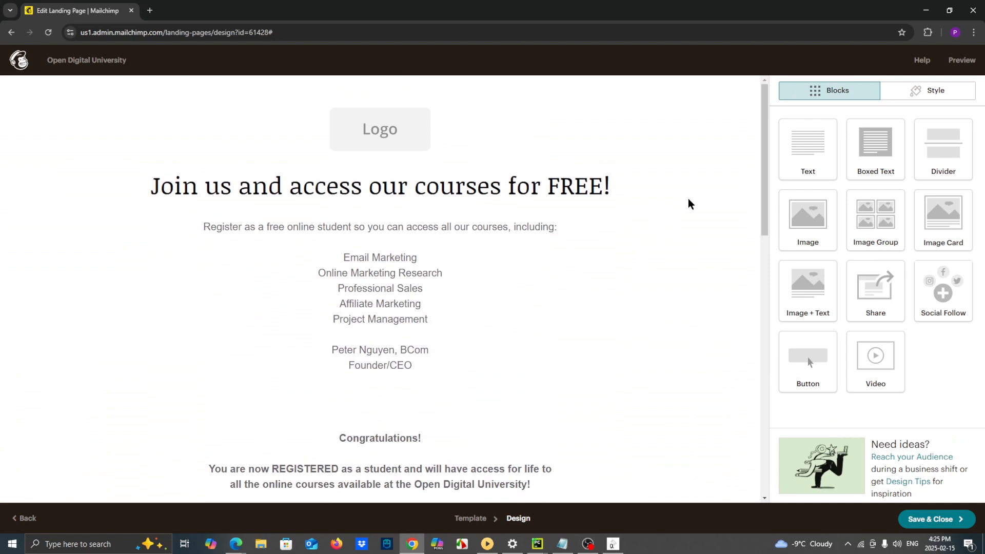
pyautogui.click(962, 61)
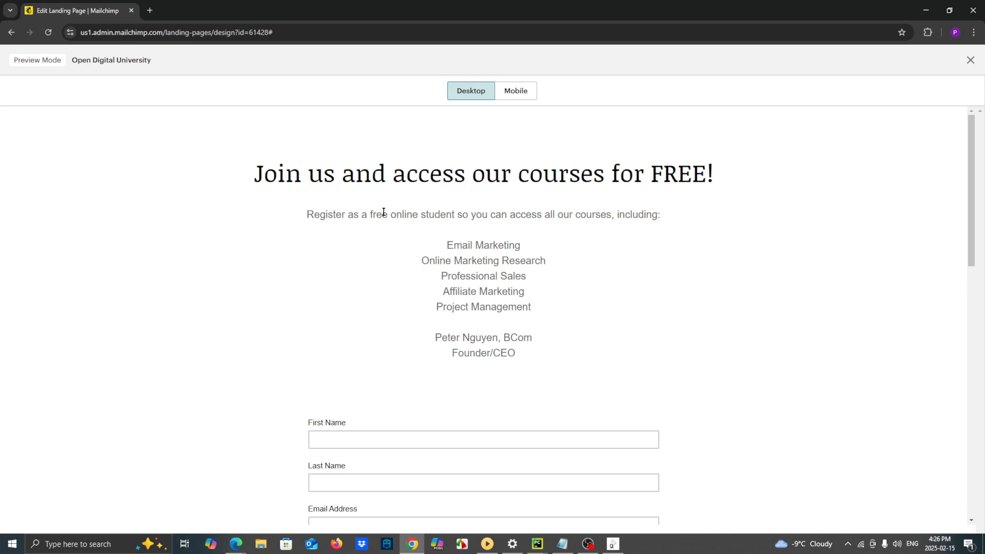
pyautogui.moveTo(371, 215); pyautogui.dragTo(572, 215)
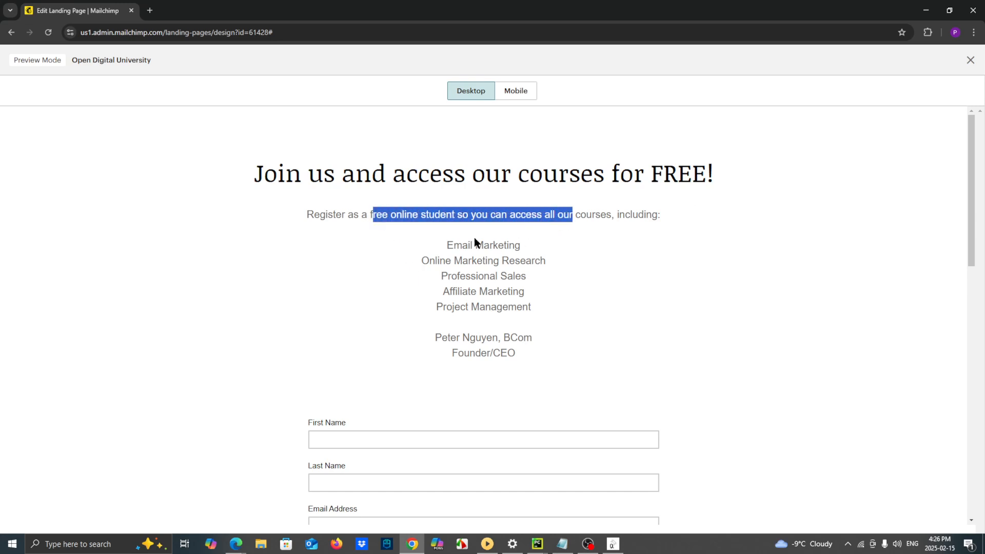
pyautogui.moveTo(447, 244); pyautogui.dragTo(536, 303)
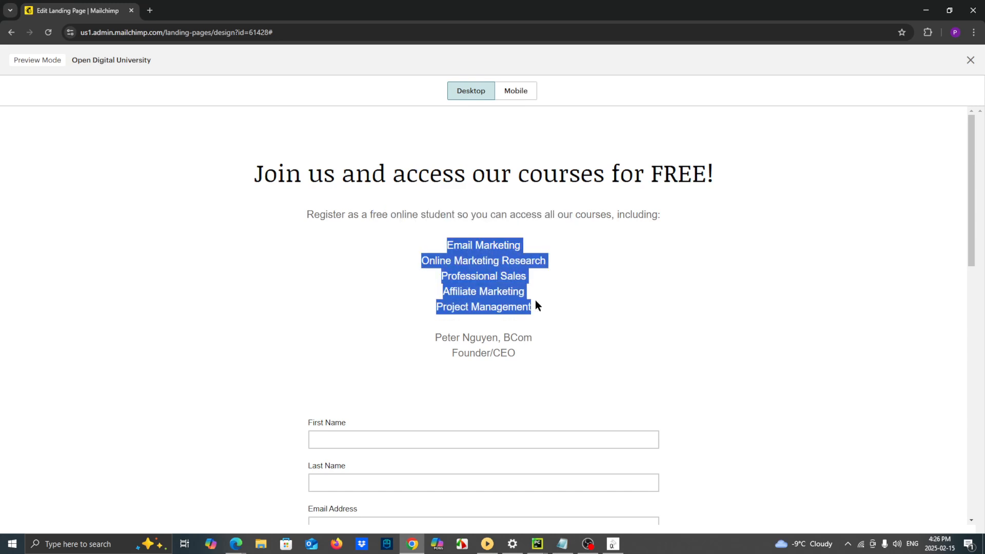
pyautogui.scroll(-4, 491, 253)
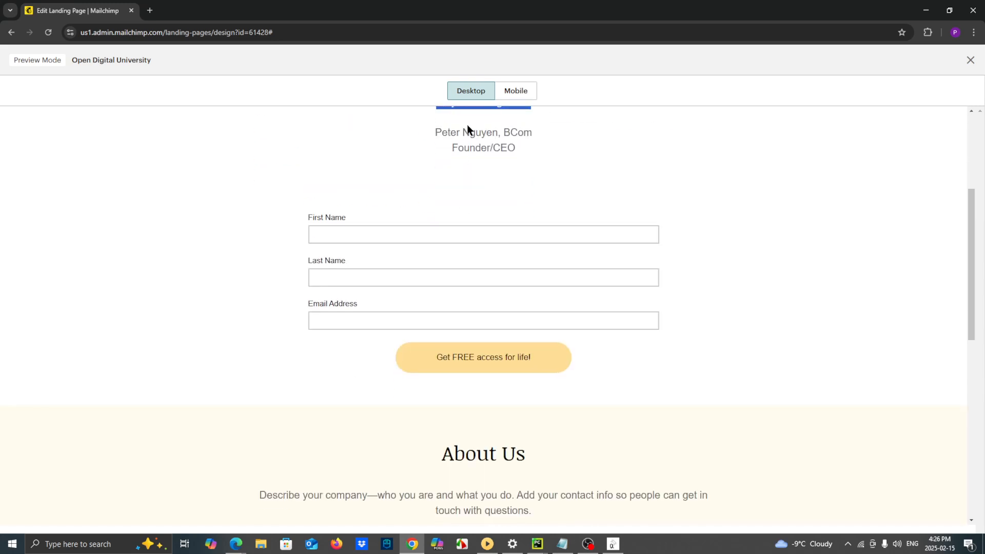
pyautogui.scroll(1, 451, 251)
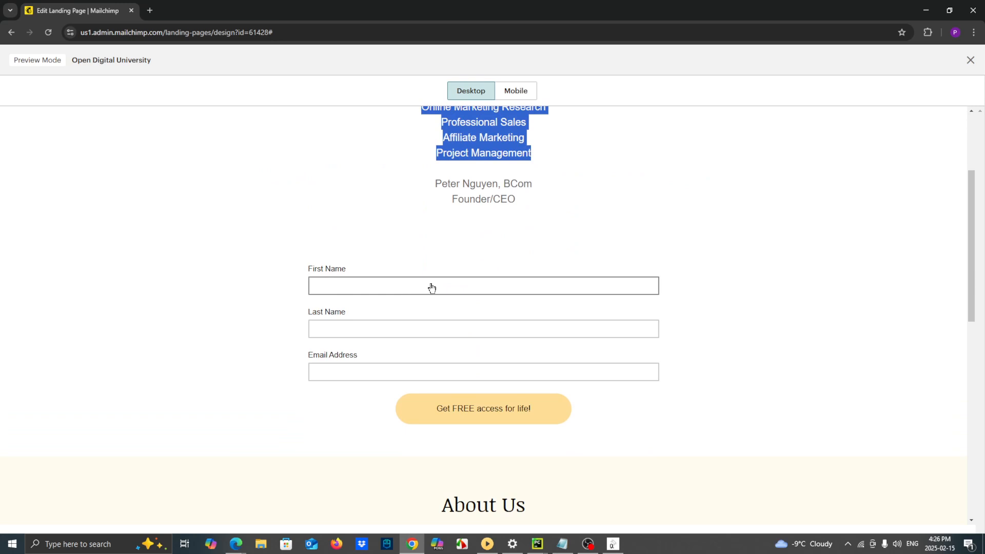
pyautogui.click(431, 287)
pyautogui.click(410, 329)
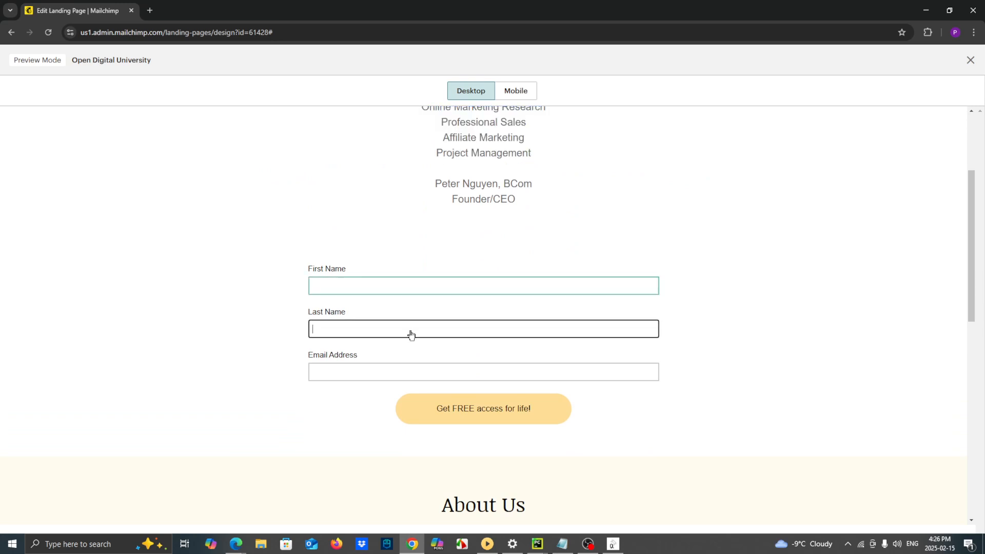
pyautogui.click(421, 375)
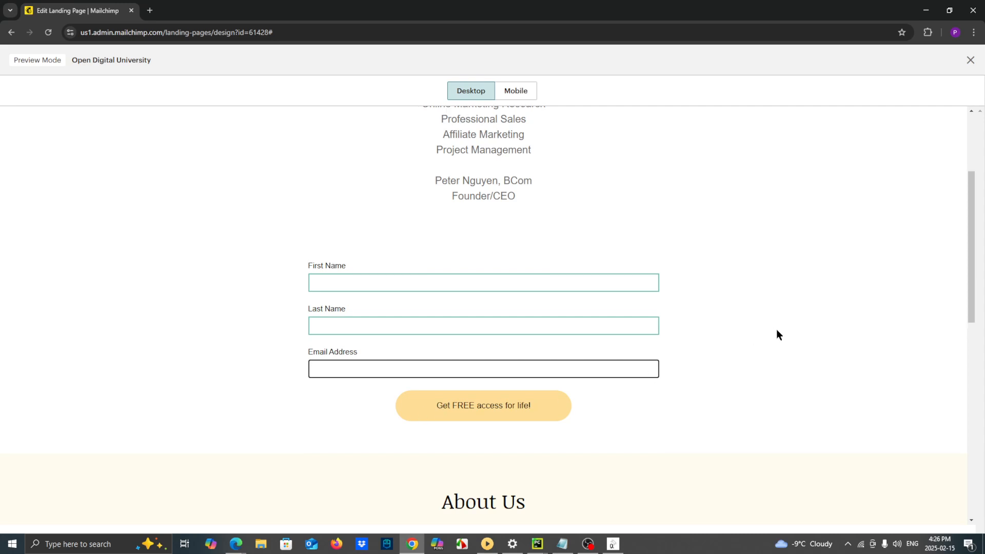
pyautogui.scroll(-6, 777, 333)
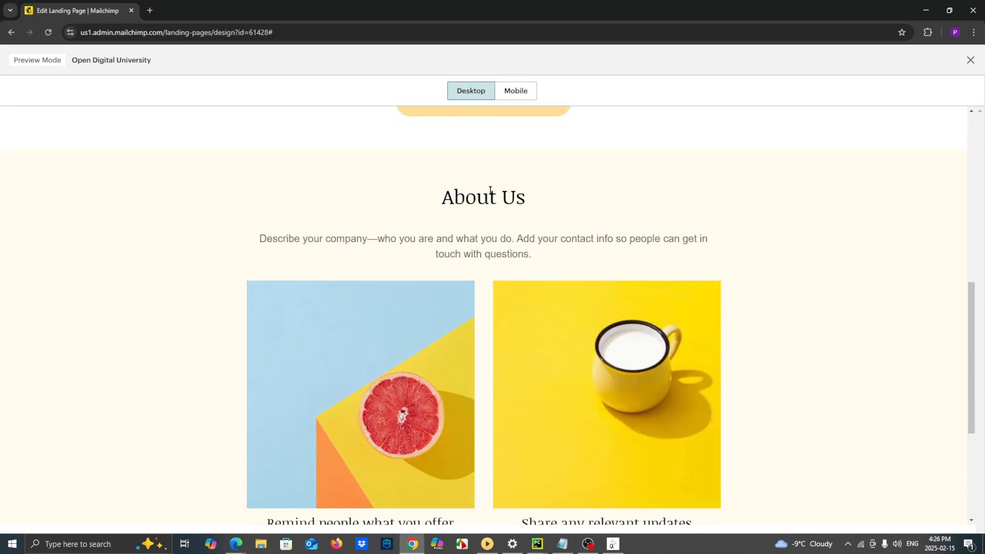
pyautogui.scroll(-2, 494, 185)
pyautogui.scroll(2, 520, 209)
pyautogui.scroll(-5, 498, 173)
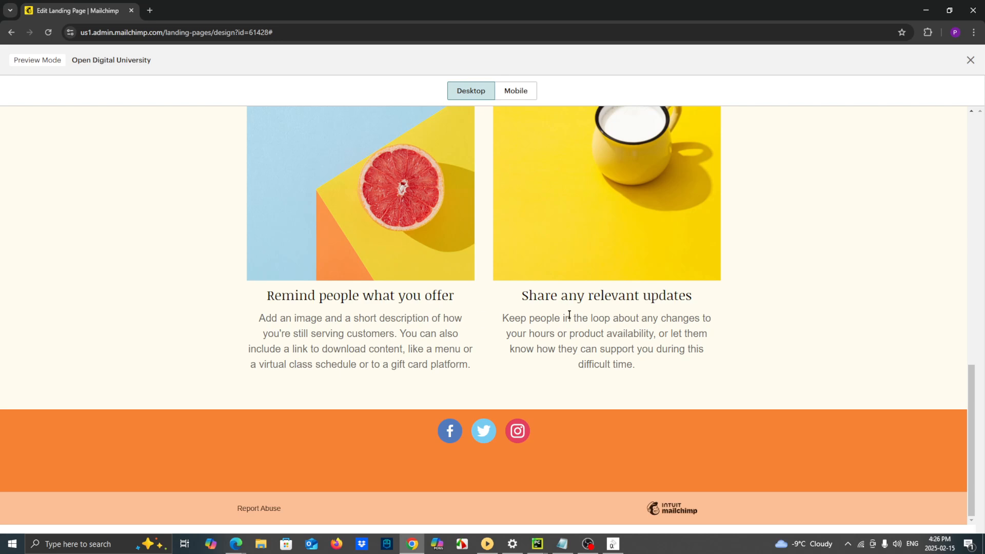
pyautogui.scroll(15, 778, 299)
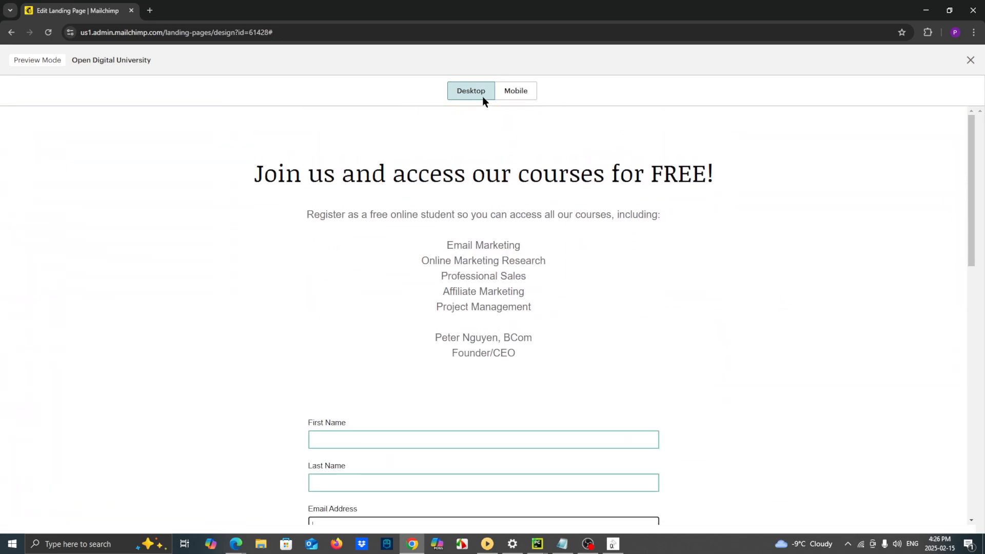
# Step: Check the mobile layout of the preview, trying the First and Last Name fields
pyautogui.click(515, 92)
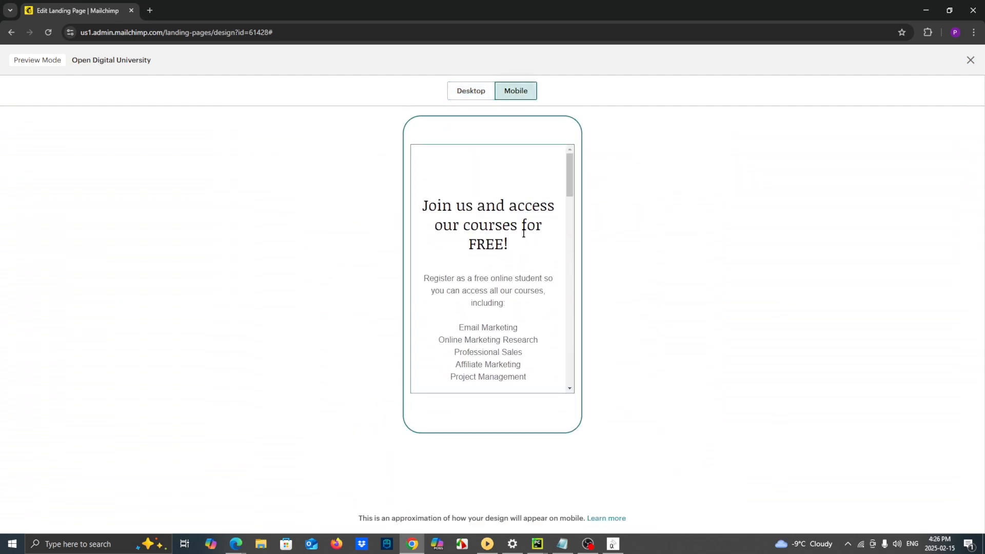
pyautogui.scroll(-6, 509, 201)
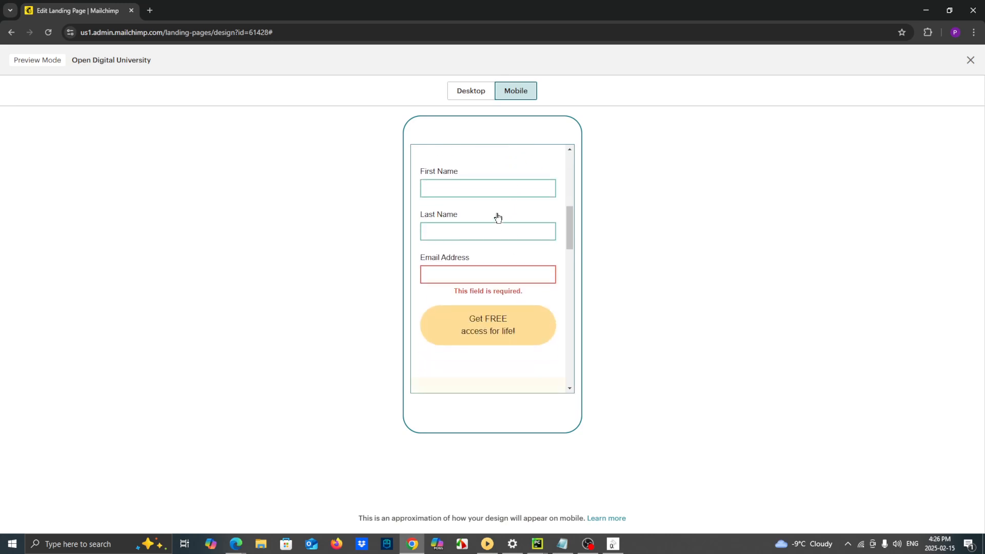
pyautogui.click(487, 231)
pyautogui.click(507, 194)
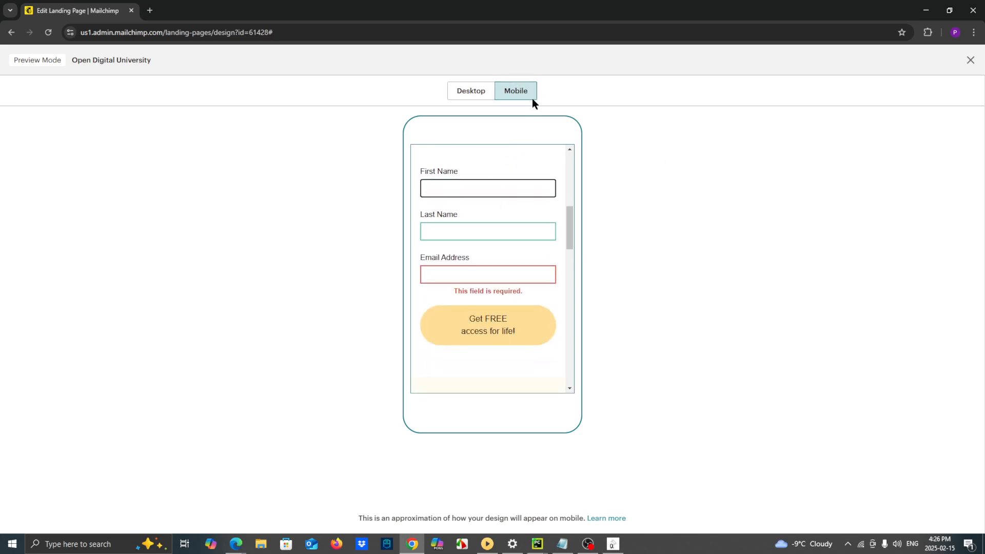
pyautogui.click(473, 91)
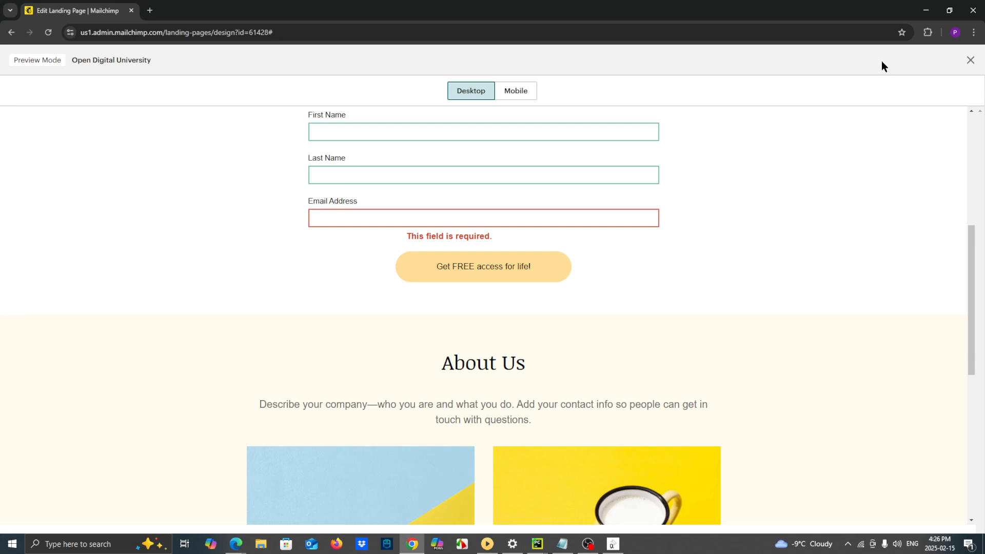
# Step: Close the preview, recheck the canvas, and save and close the design
pyautogui.click(971, 61)
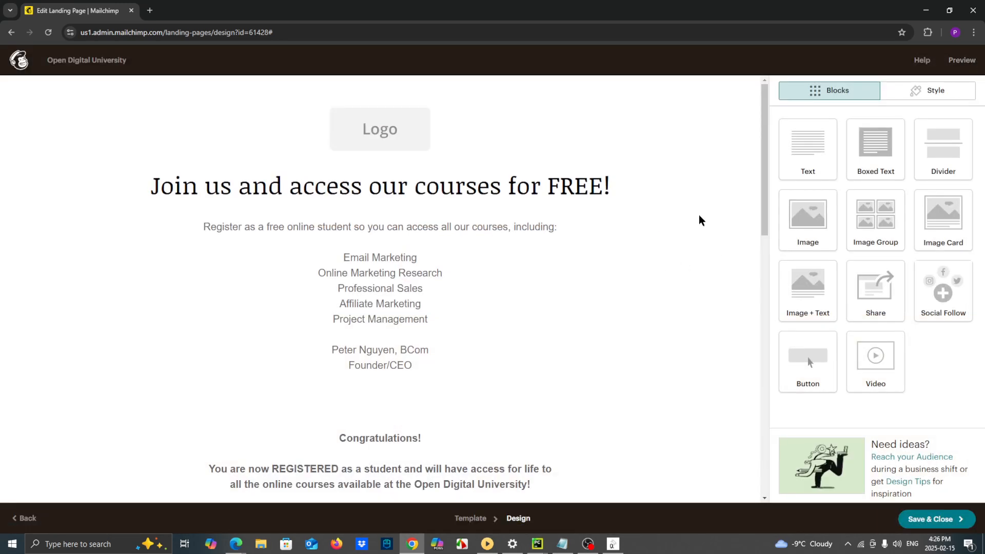
pyautogui.scroll(-7, 699, 216)
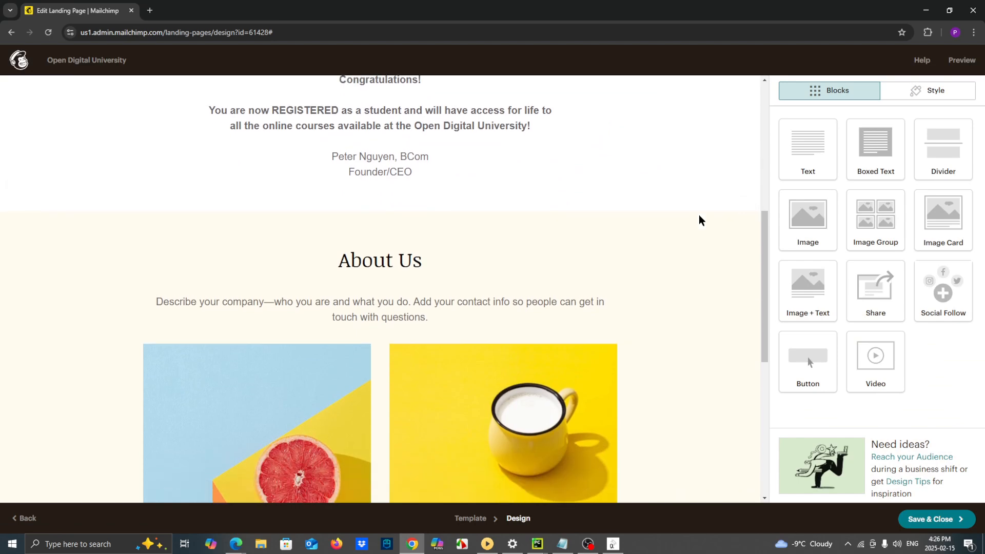
pyautogui.scroll(7, 699, 215)
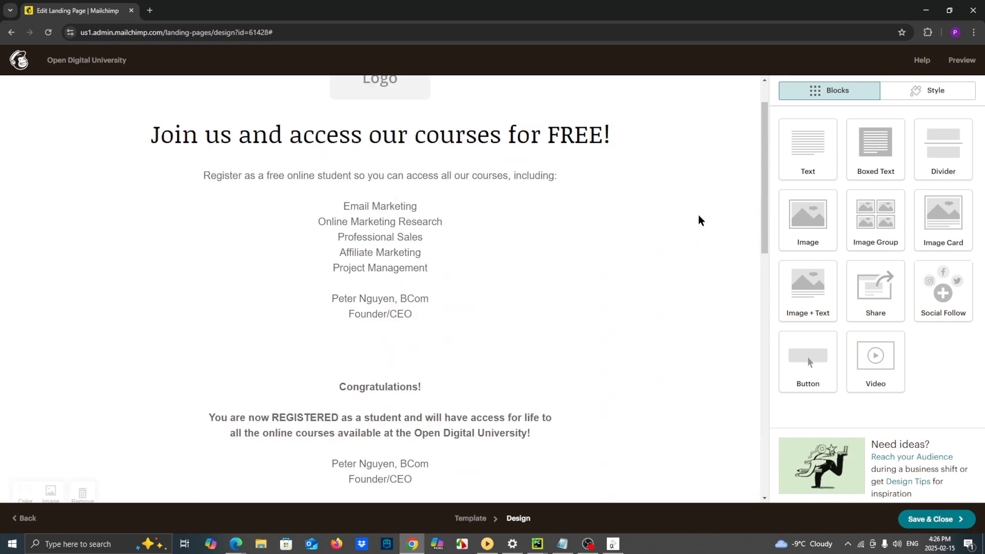
pyautogui.click(944, 521)
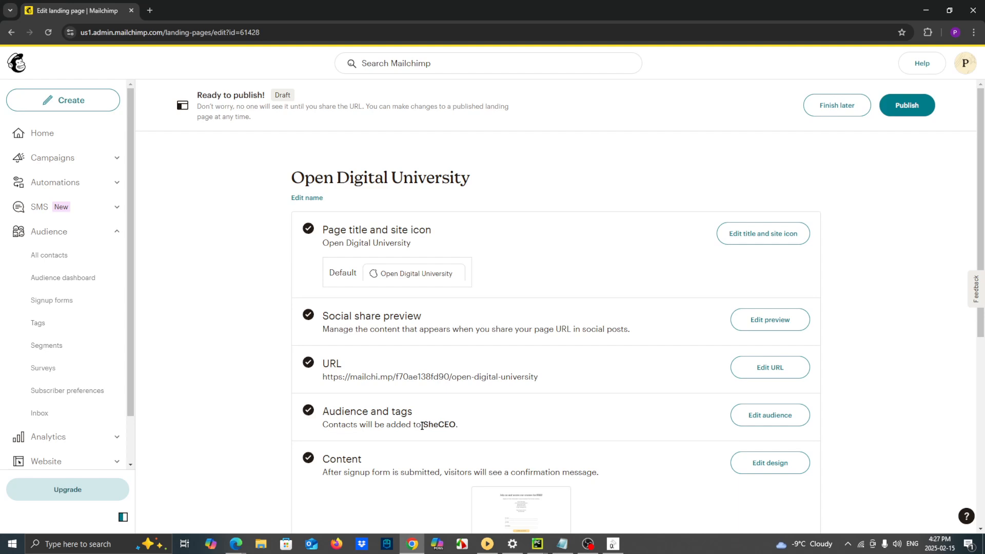
pyautogui.moveTo(423, 424); pyautogui.dragTo(465, 428)
pyautogui.scroll(-4, 358, 431)
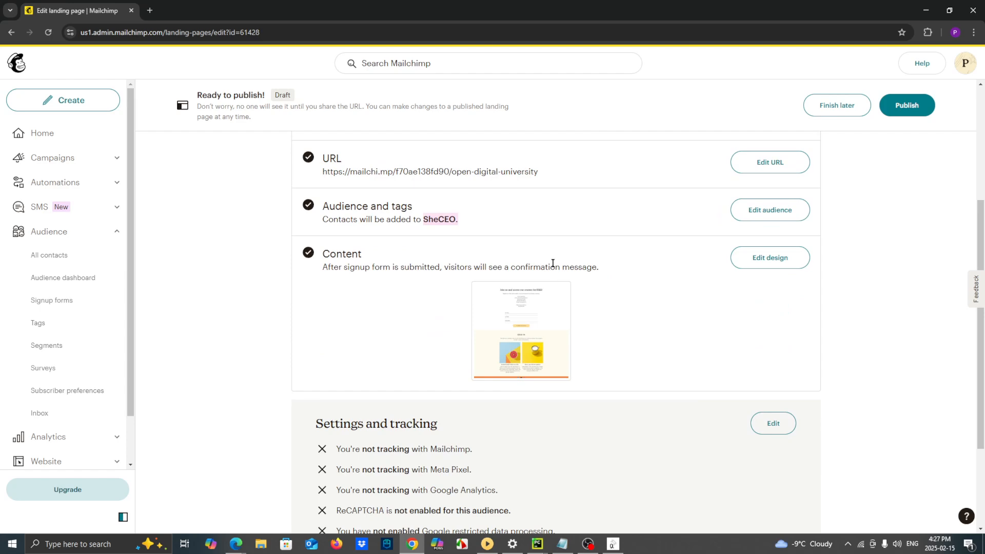
pyautogui.scroll(-3, 623, 326)
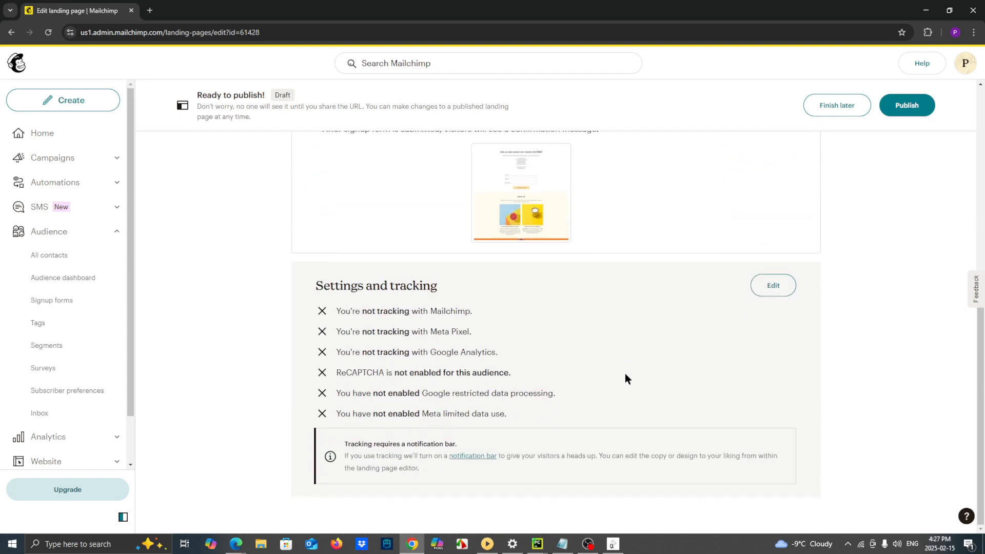
pyautogui.scroll(7, 515, 393)
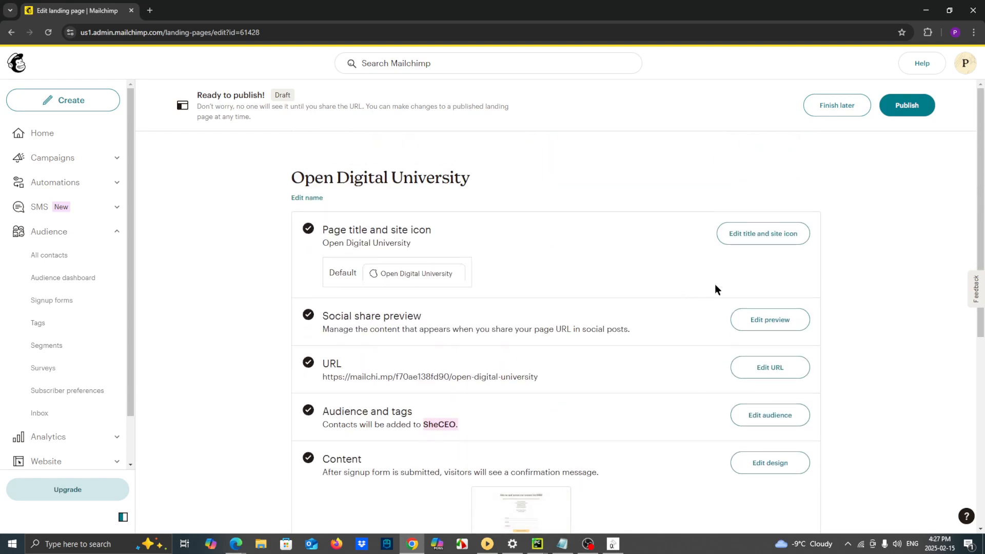
# Step: Publish the Open Digital University landing page and open its mailchi.mp link in a new tab
pyautogui.click(909, 107)
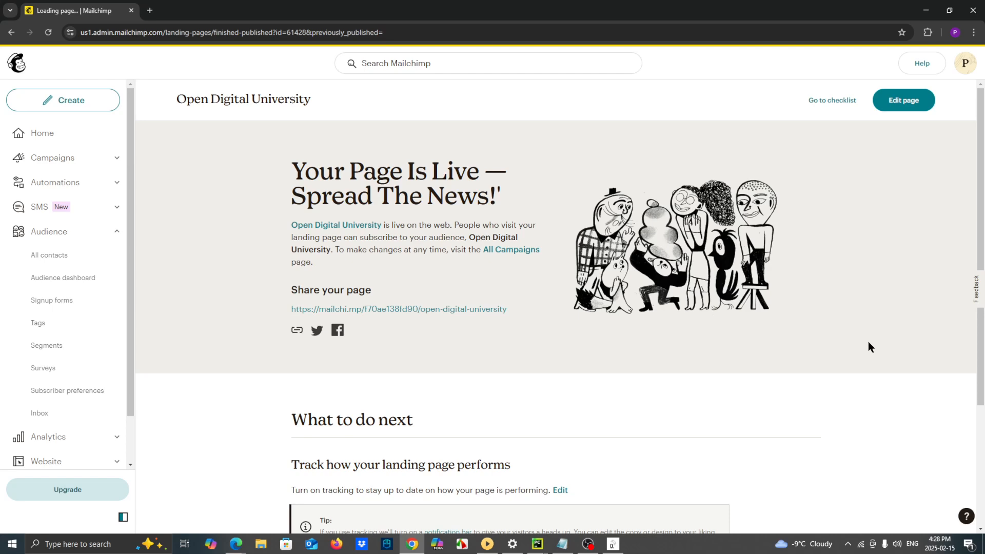
pyautogui.scroll(-2, 869, 347)
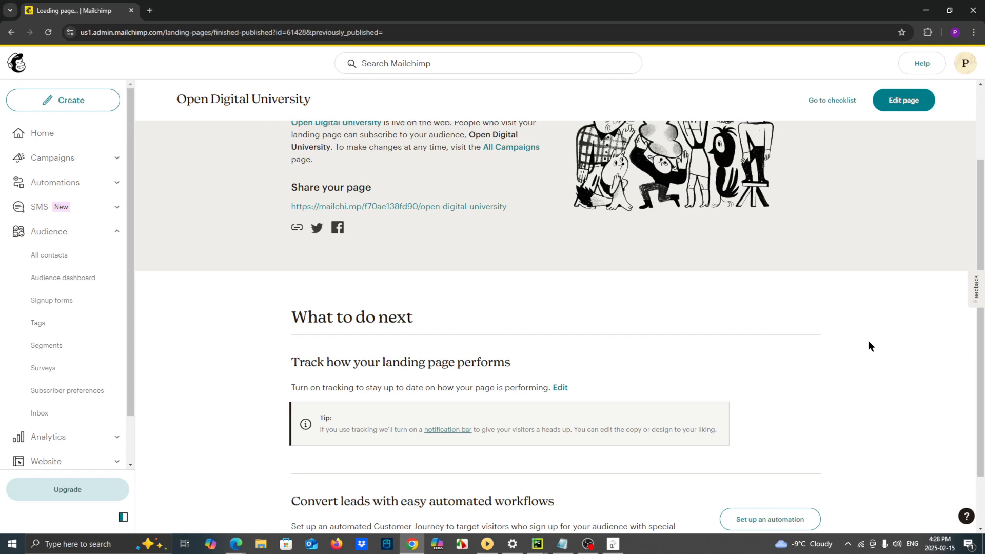
pyautogui.scroll(-2, 869, 346)
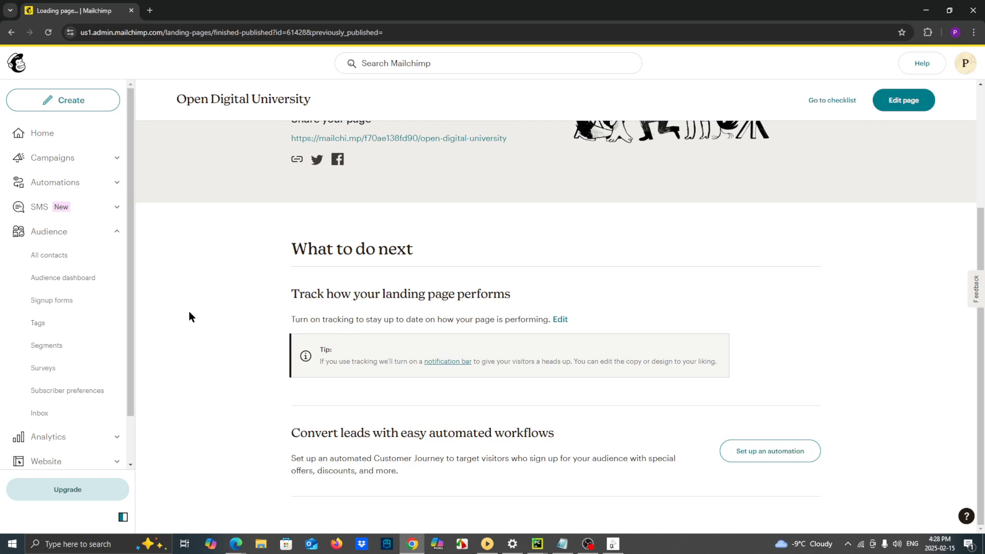
pyautogui.scroll(2, 380, 201)
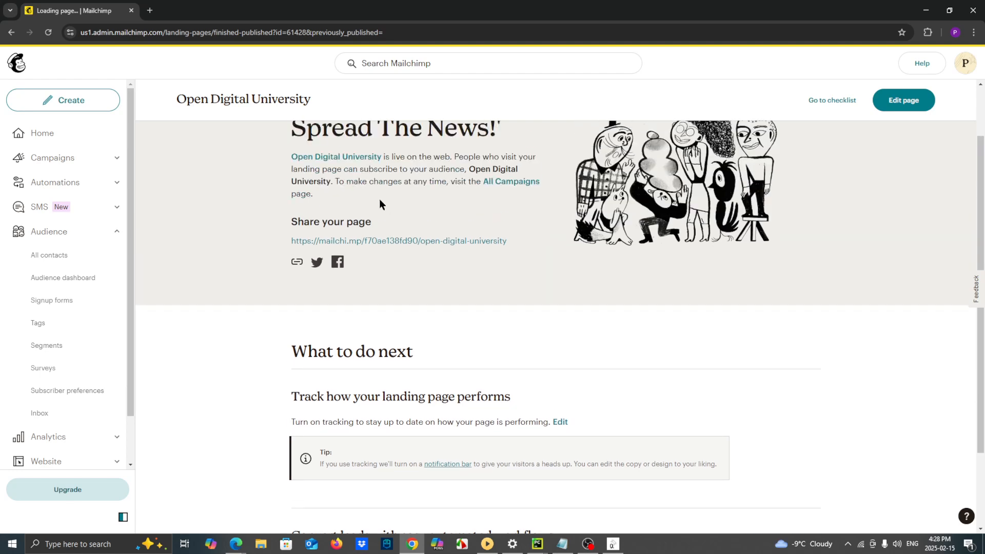
pyautogui.click(407, 240)
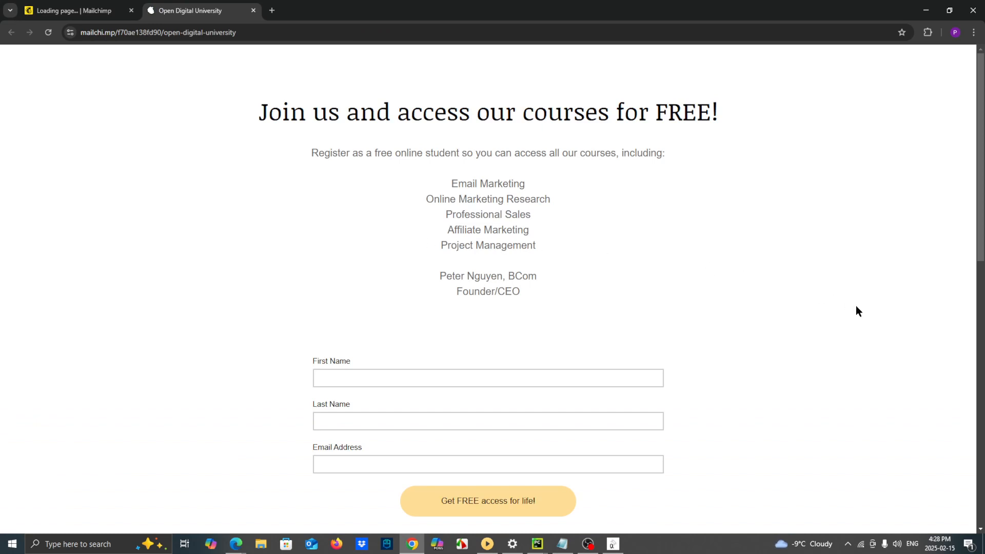
# Step: Submit a test signup with 'Get FREE access for life!' on the live page
pyautogui.scroll(-2, 859, 306)
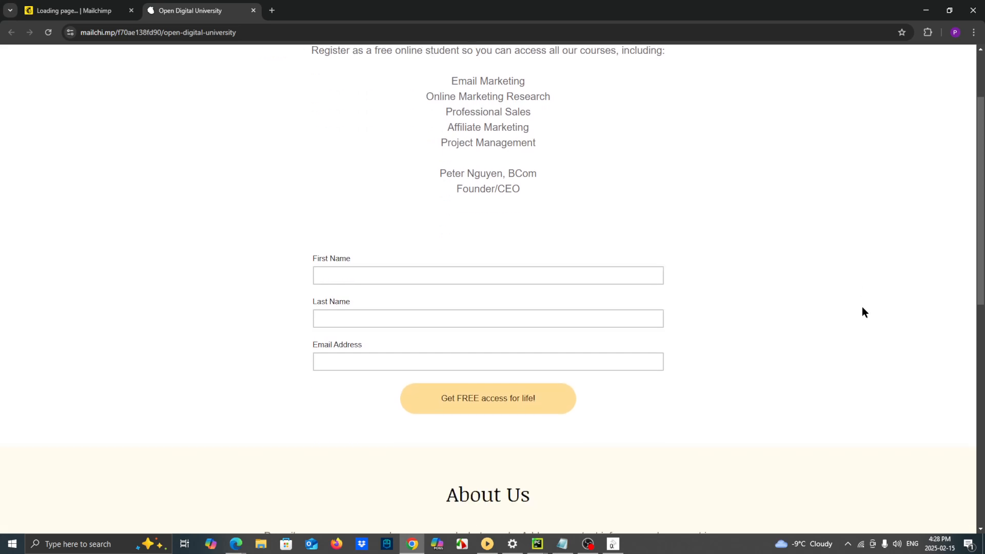
pyautogui.scroll(2, 863, 306)
pyautogui.scroll(-2, 863, 311)
pyautogui.scroll(2, 508, 220)
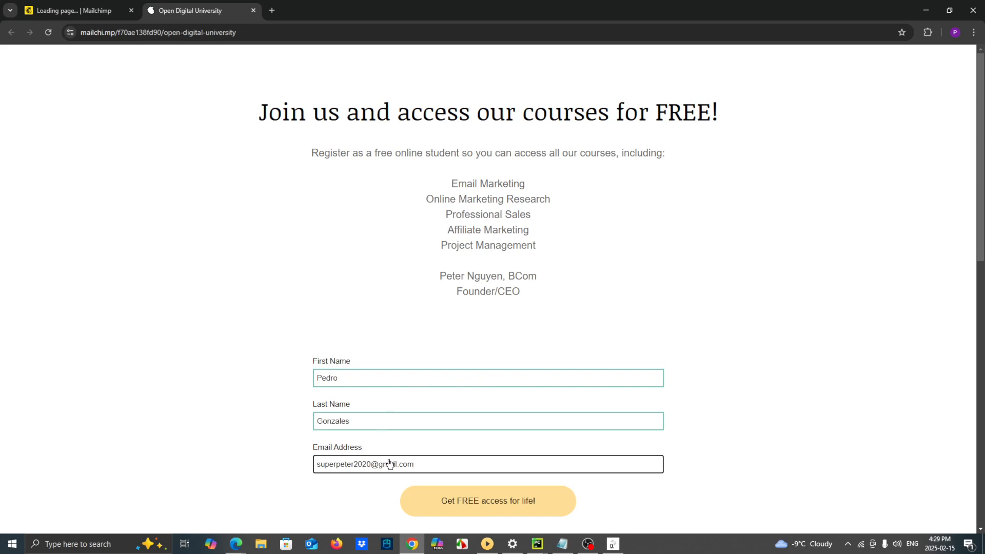
pyautogui.scroll(-2, 487, 501)
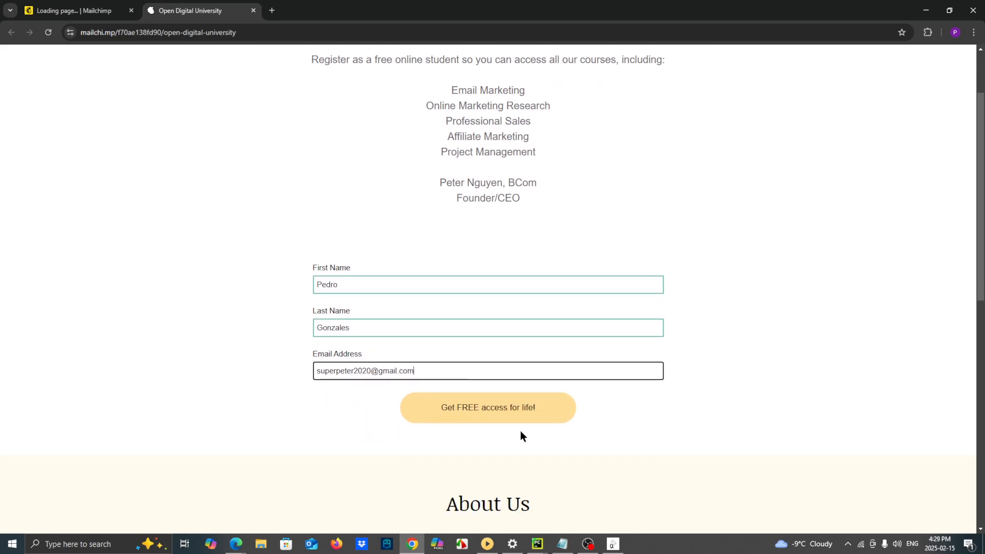
pyautogui.click(497, 400)
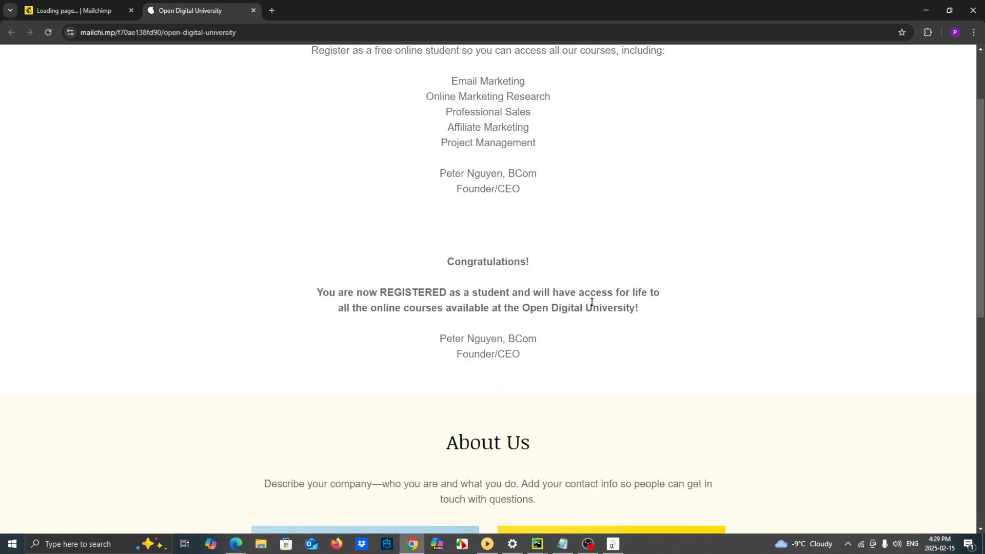
# Step: Review the congratulations message, then return to the Mailchimp tab
pyautogui.moveTo(447, 258); pyautogui.dragTo(546, 338)
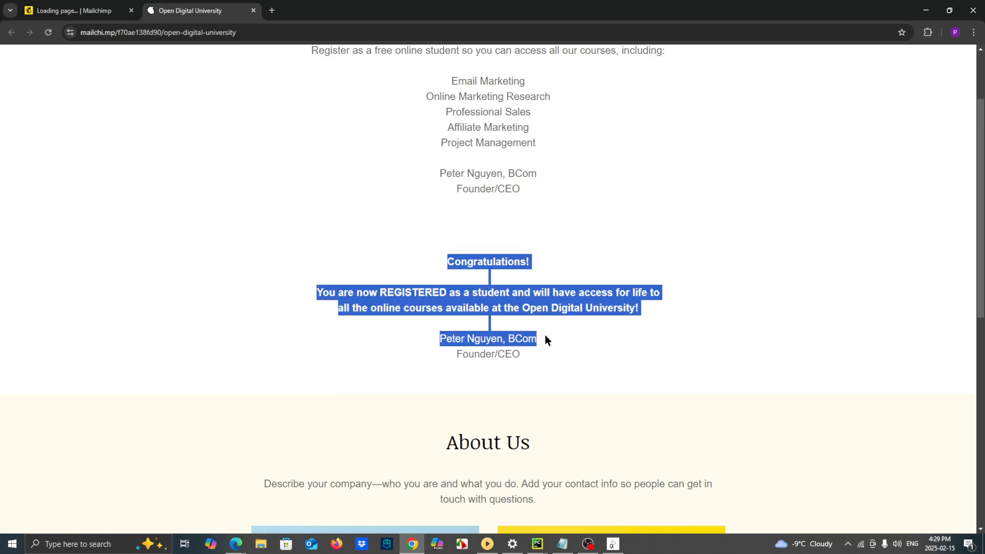
pyautogui.click(766, 265)
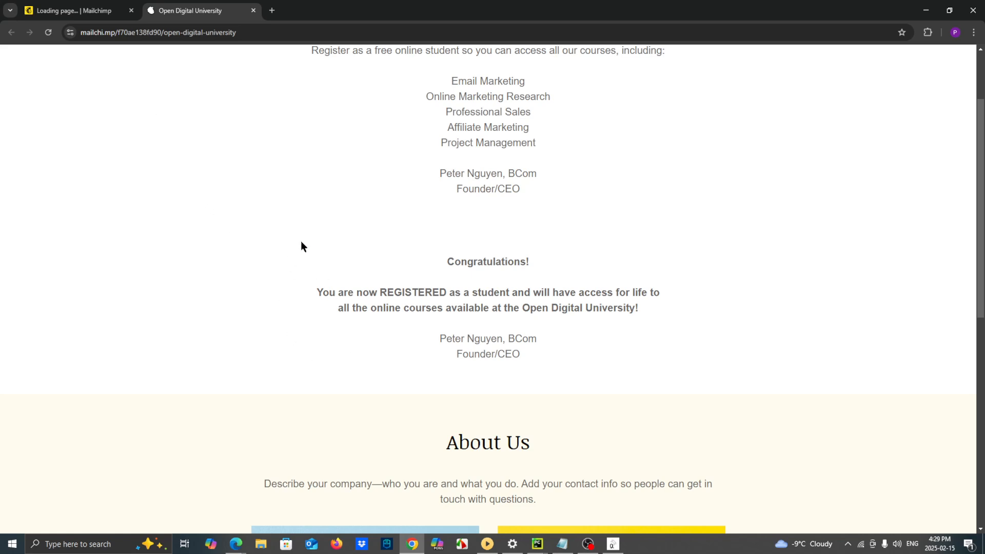
pyautogui.click(82, 12)
pyautogui.scroll(2, 251, 320)
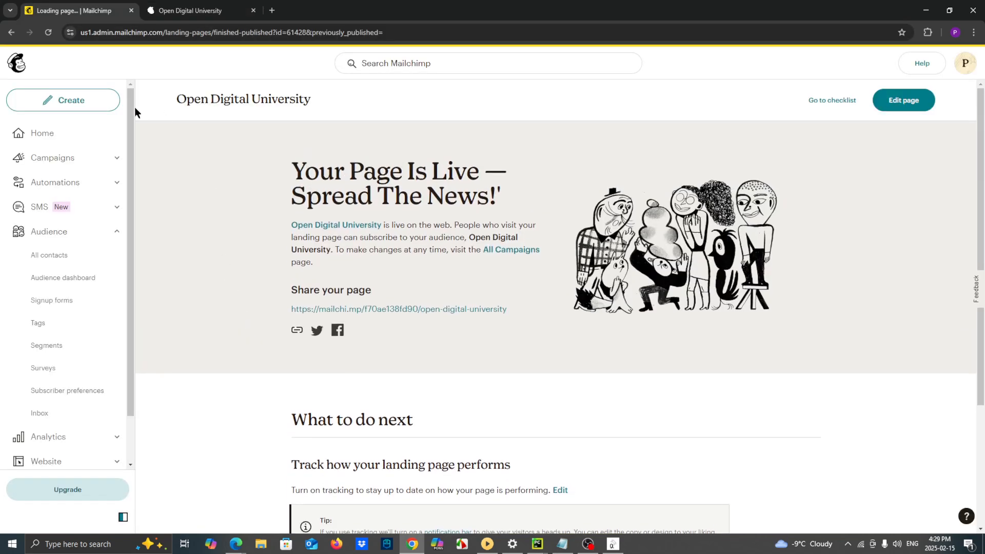
# Step: Open All contacts from Home and check the new subscriber's last-changed date
pyautogui.click(45, 134)
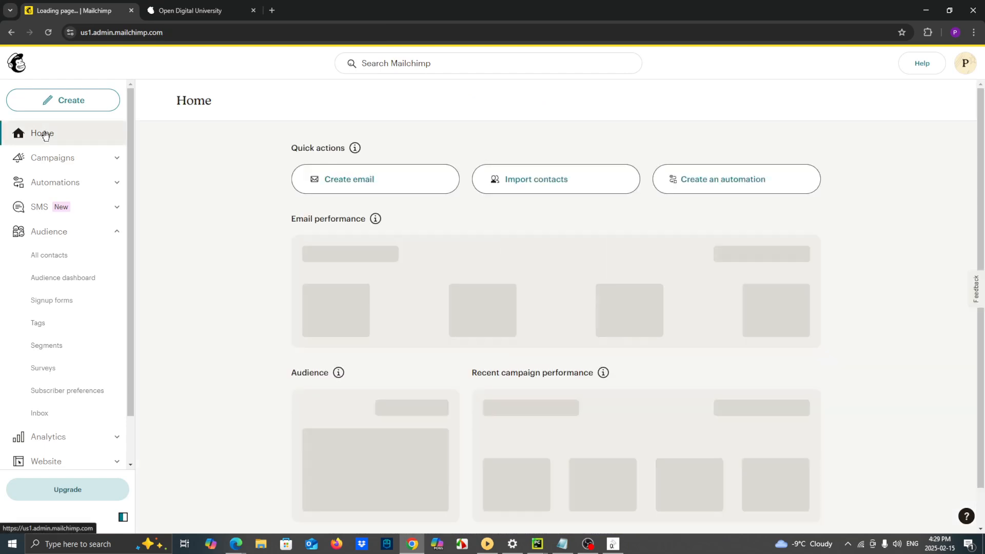
pyautogui.click(53, 258)
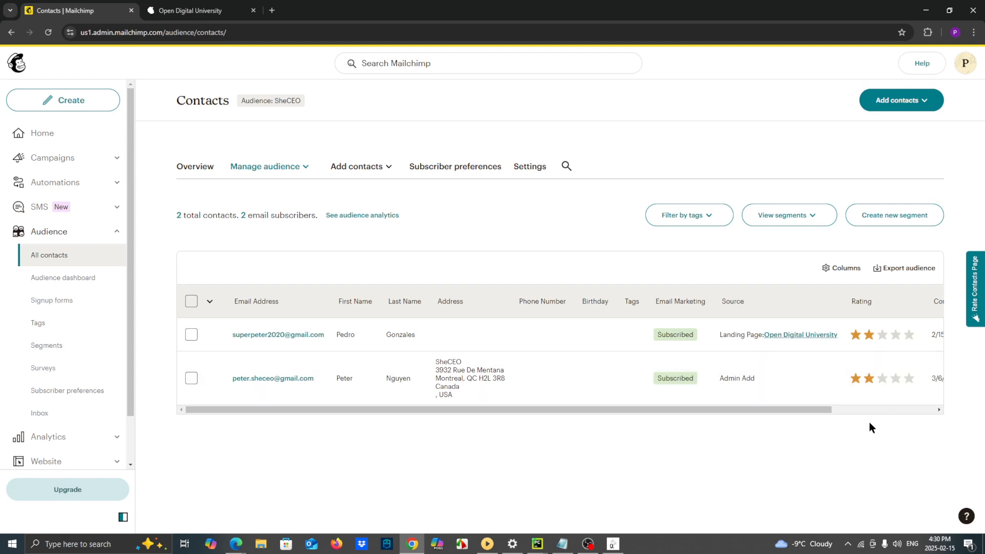
pyautogui.moveTo(816, 409); pyautogui.dragTo(963, 408)
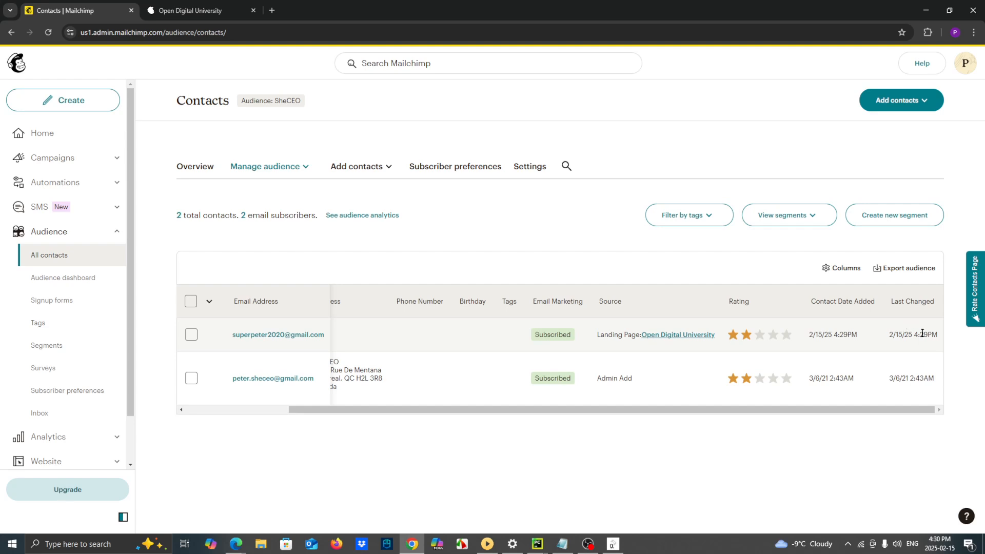
pyautogui.moveTo(890, 335); pyautogui.dragTo(930, 333)
pyautogui.click(922, 334)
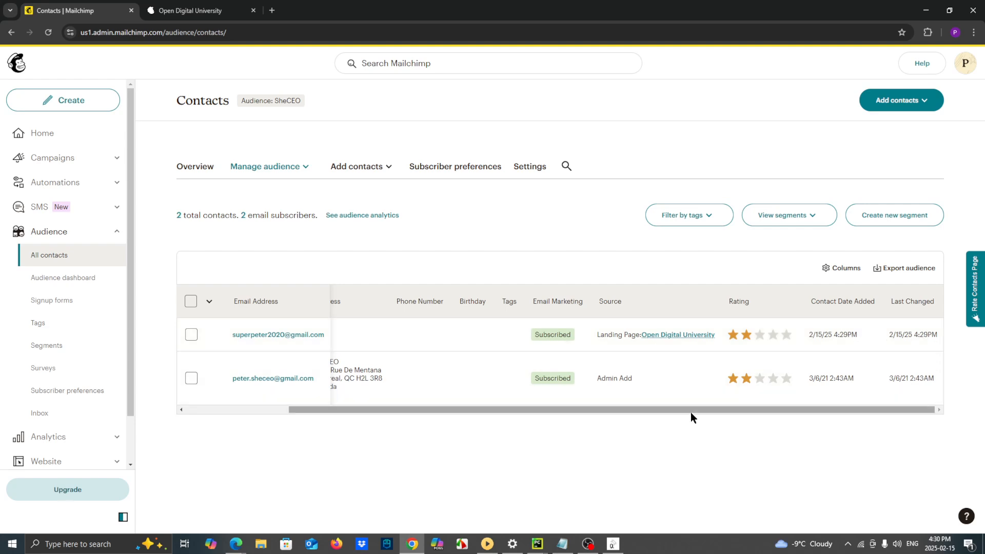
pyautogui.moveTo(691, 409); pyautogui.dragTo(512, 423)
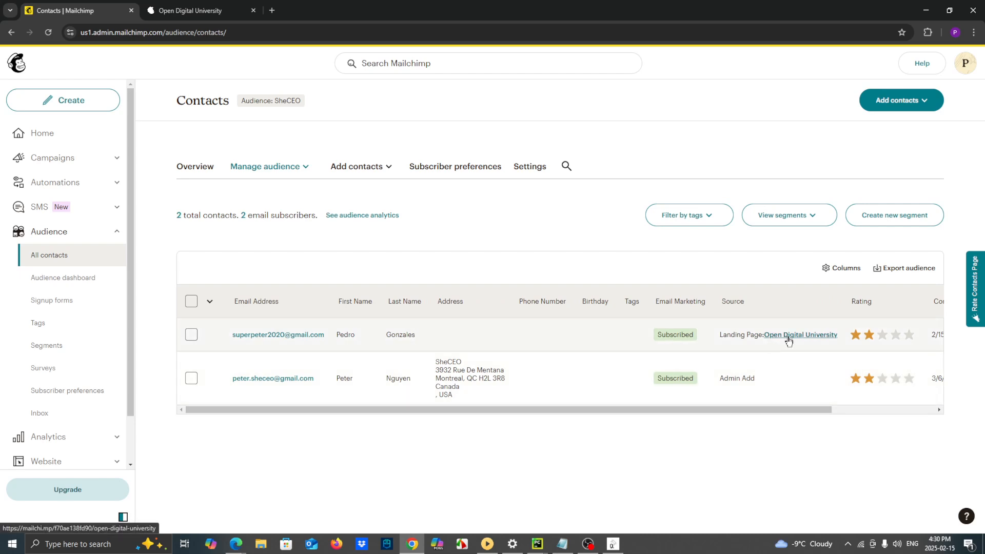
pyautogui.click(788, 335)
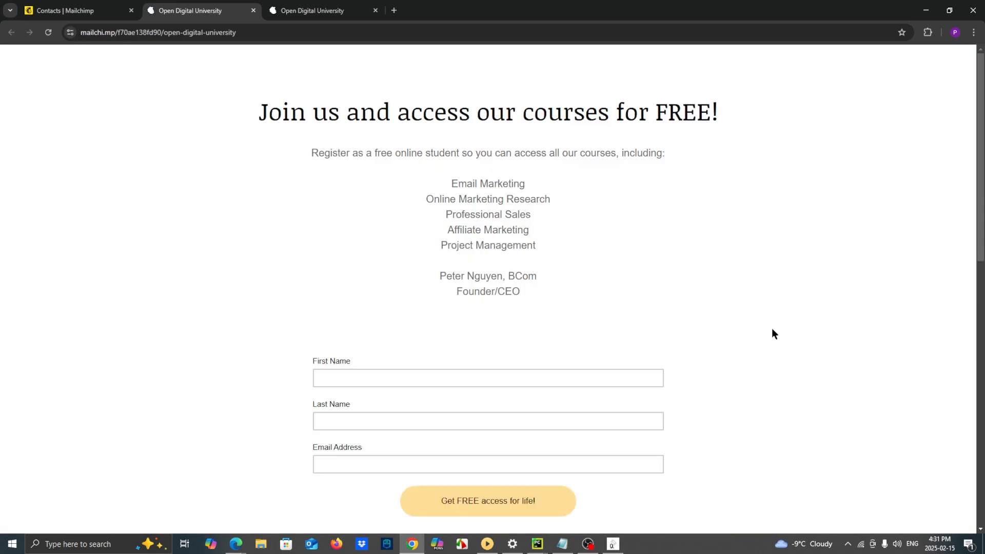
pyautogui.scroll(-3, 763, 267)
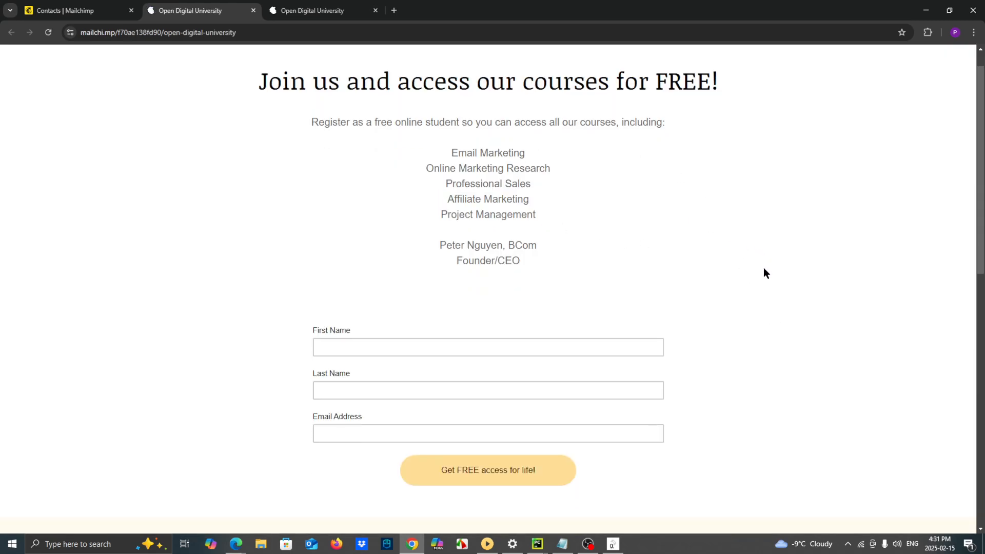
pyautogui.scroll(3, 764, 267)
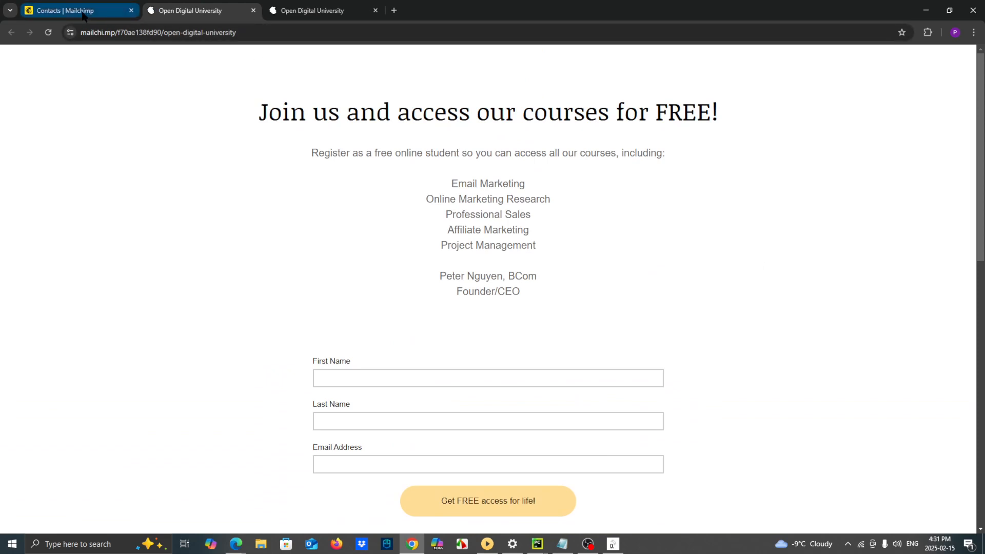
pyautogui.click(61, 11)
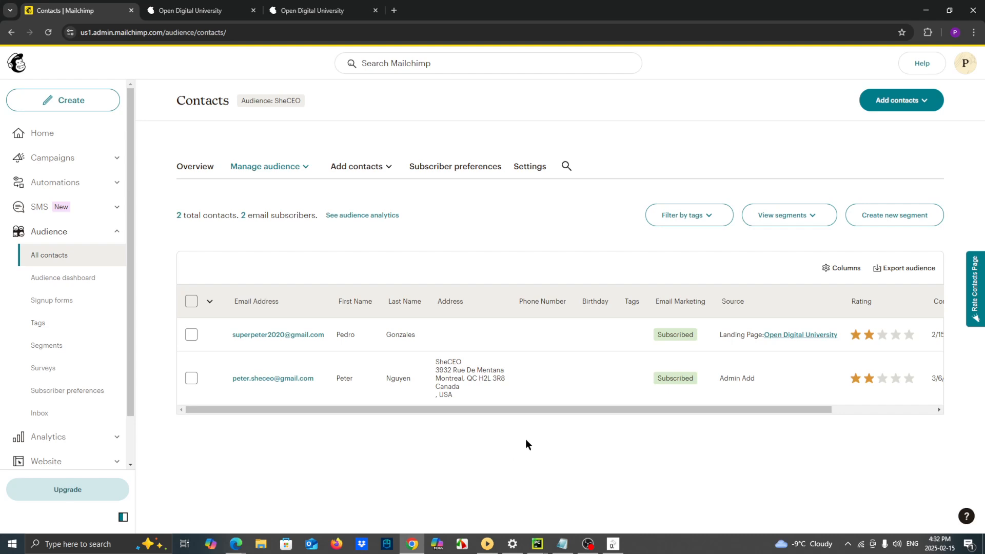
# Step: Reopen the subscriber's source landing page from the contacts table
pyautogui.click(797, 334)
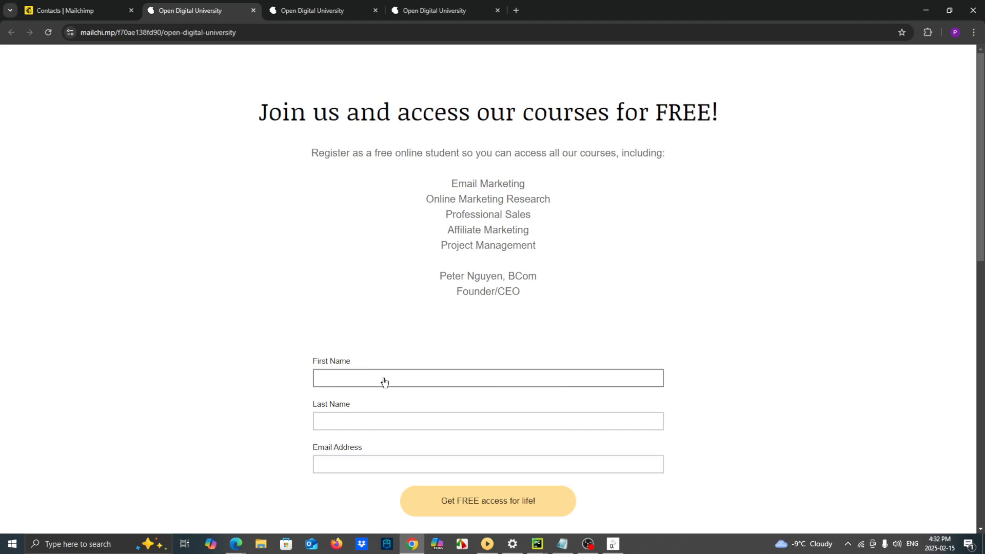
pyautogui.rightClick(369, 420)
pyautogui.click(207, 358)
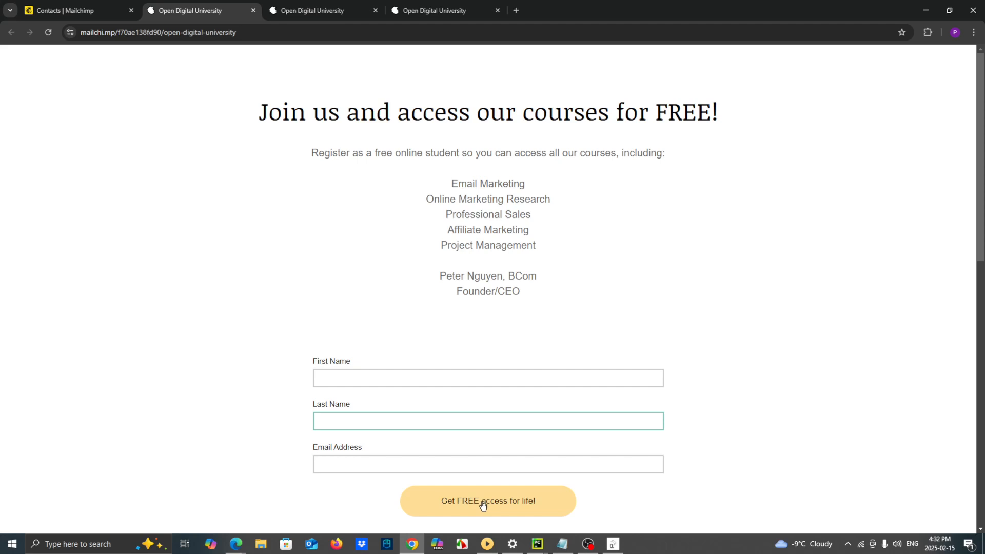
# Step: Look through the landing page, then open the SheCEO audience's Tags page in Mailchimp
pyautogui.scroll(-5, 714, 457)
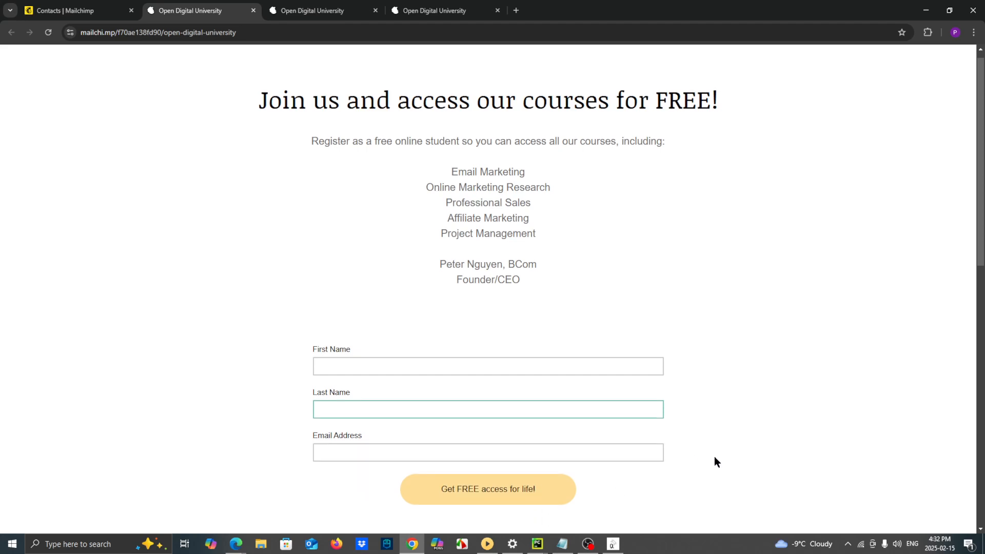
pyautogui.scroll(5, 522, 411)
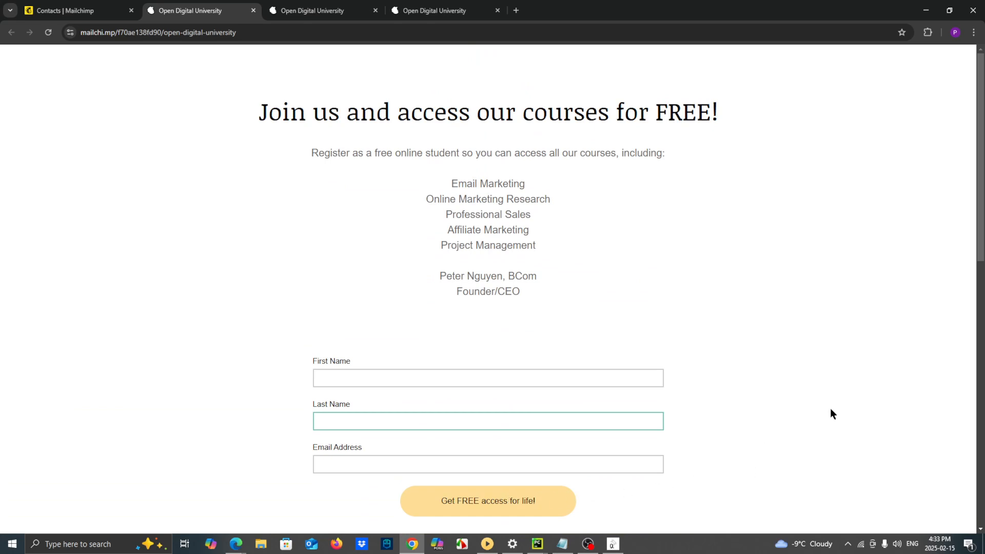
pyautogui.scroll(-5, 817, 415)
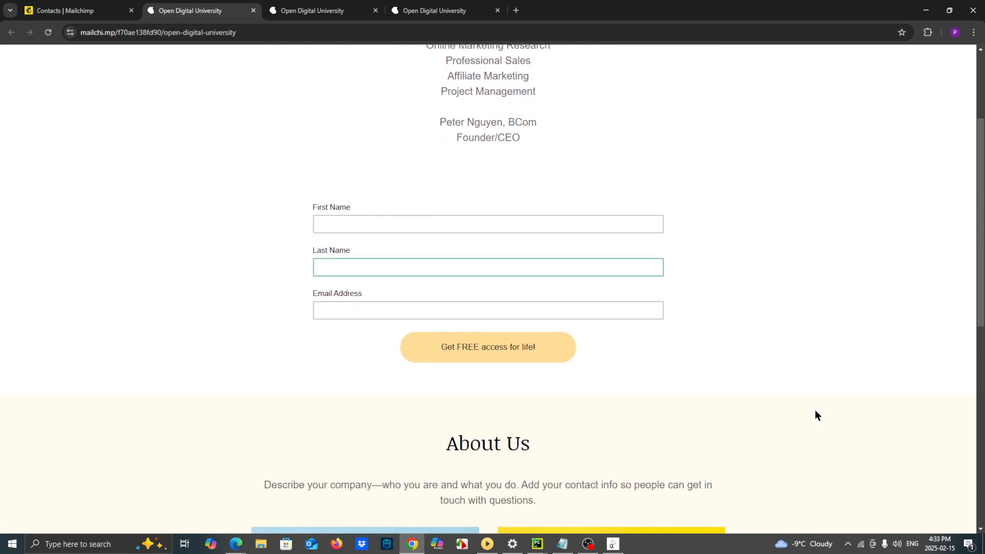
pyautogui.scroll(5, 815, 410)
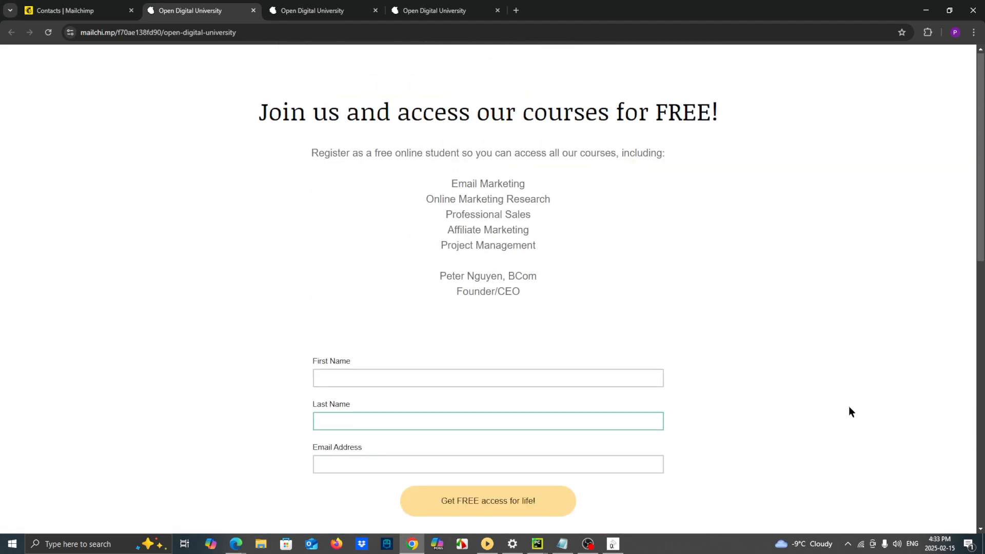
pyautogui.scroll(-8, 821, 408)
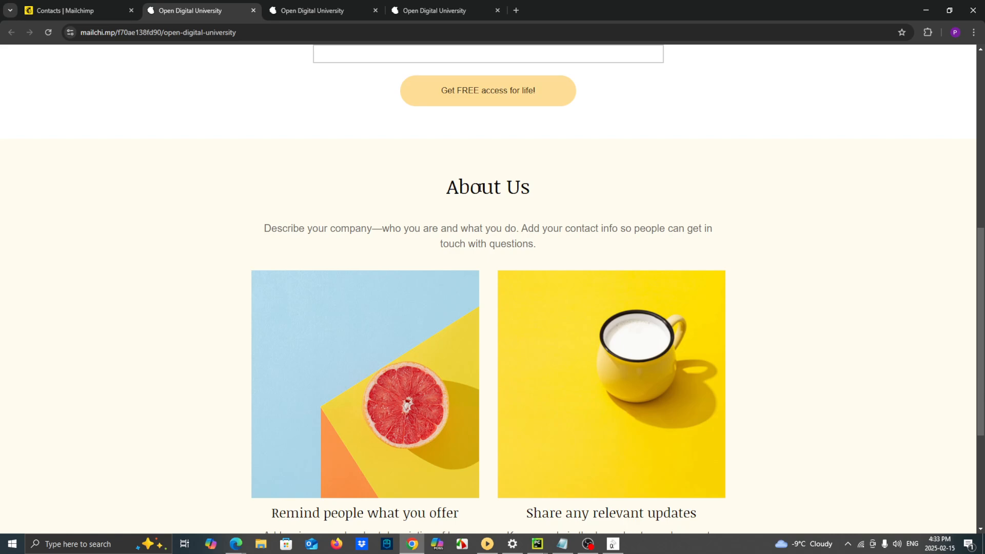
pyautogui.scroll(-1, 791, 312)
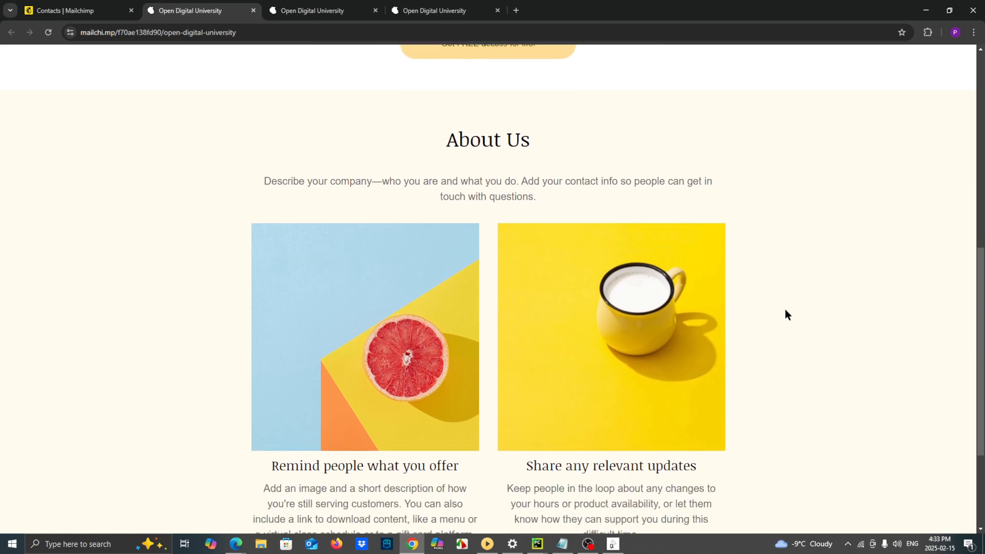
pyautogui.scroll(9, 785, 310)
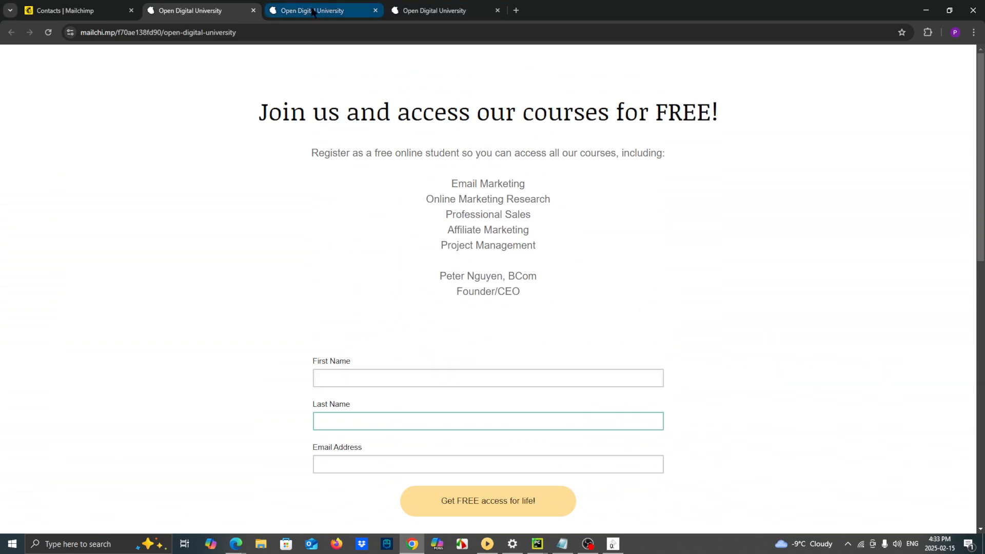
pyautogui.click(77, 10)
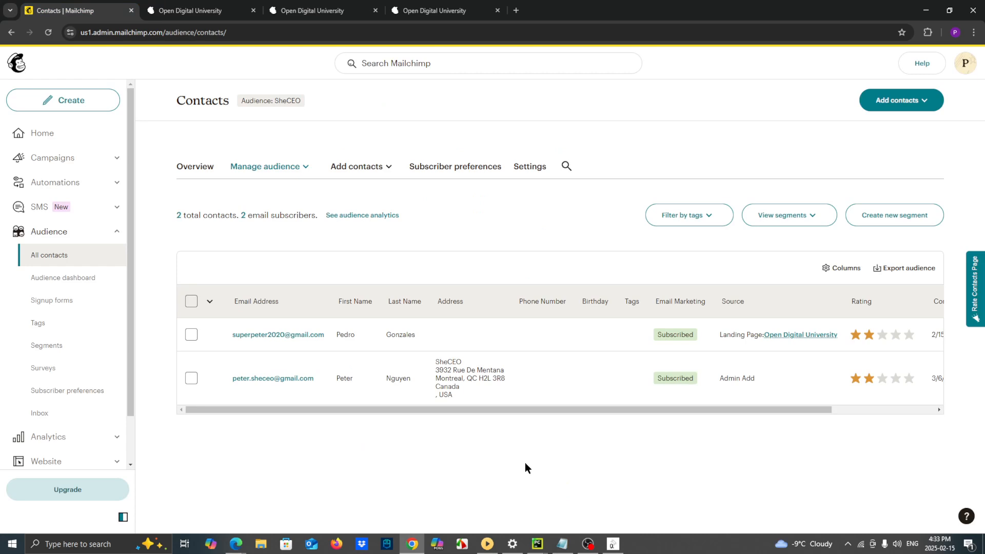
pyautogui.click(44, 327)
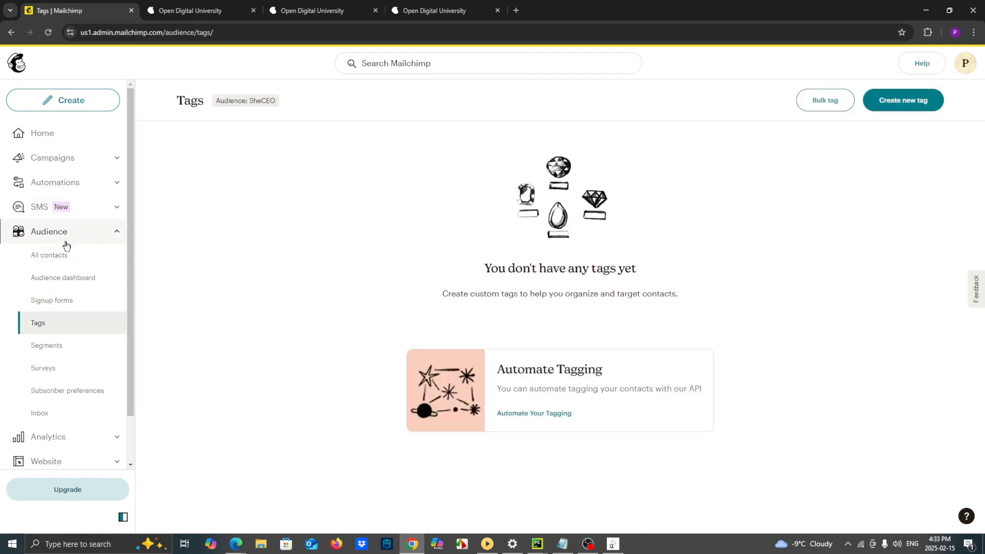
# Step: Open the landing-page subscriber's profile from All contacts and launch Manage Tags in a new tab
pyautogui.click(49, 256)
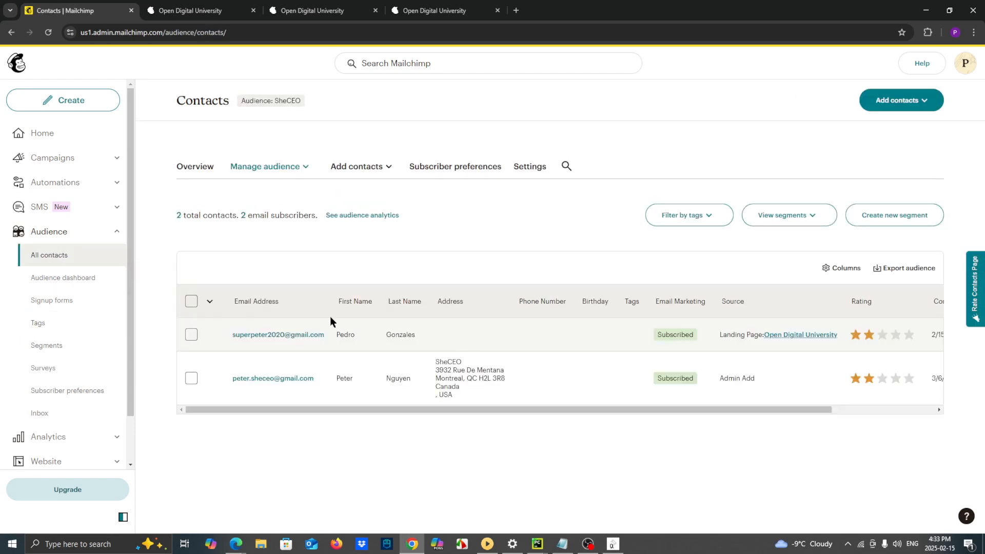
pyautogui.click(277, 336)
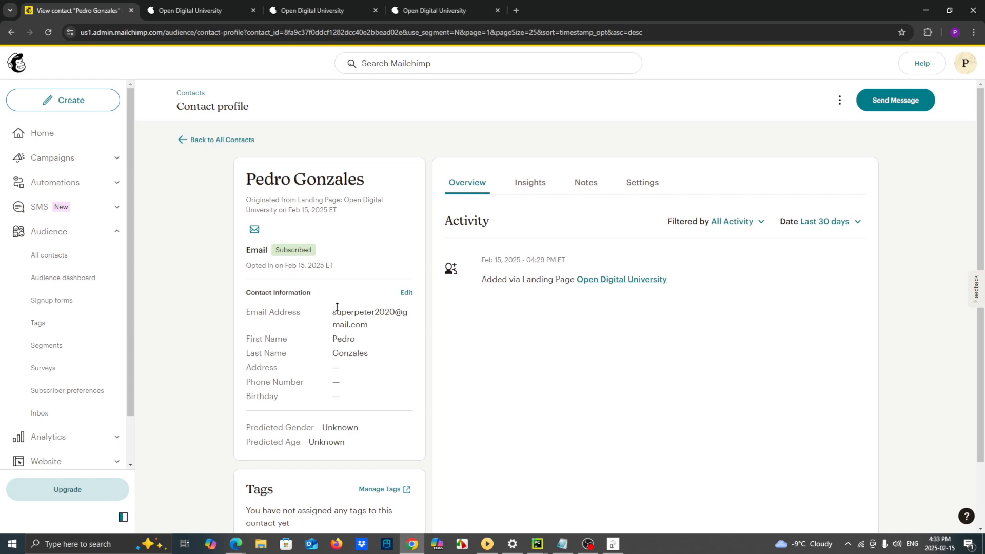
pyautogui.scroll(-2, 362, 365)
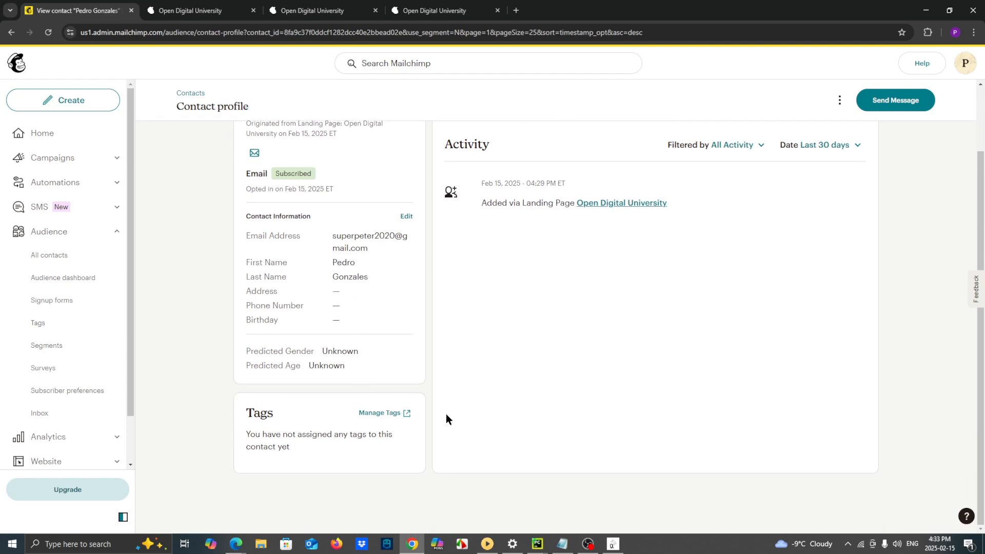
pyautogui.scroll(2, 443, 441)
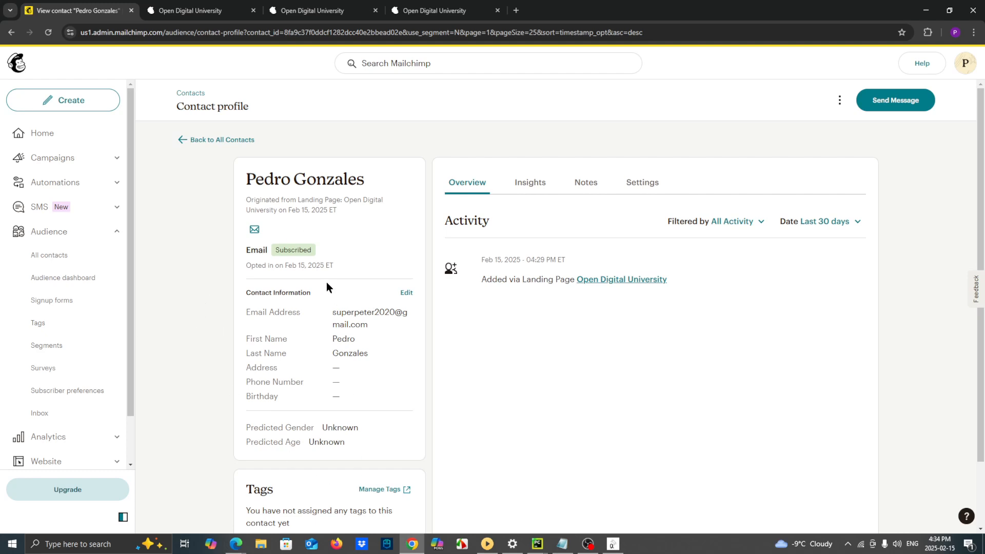
pyautogui.click(389, 488)
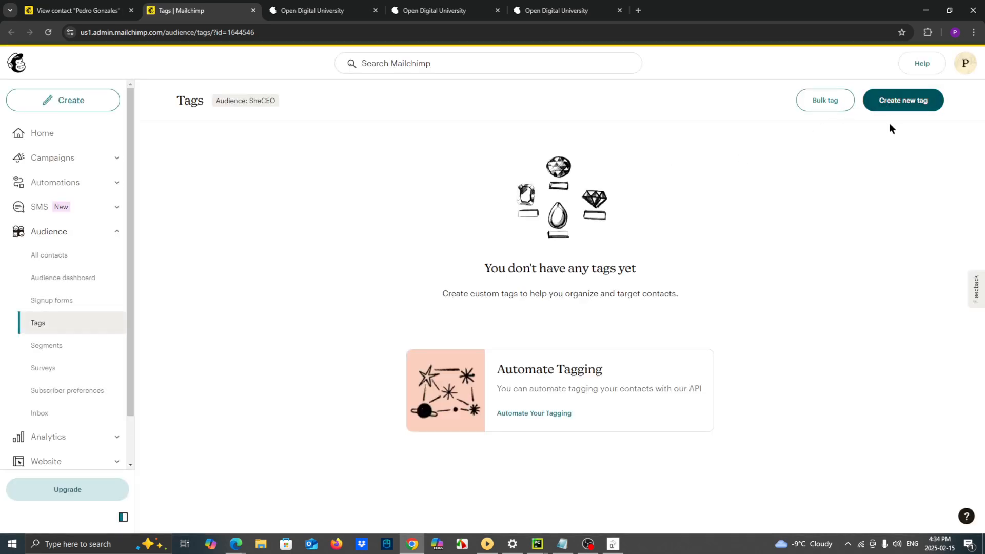
# Step: Create the audience tags 'tav' and 'woman'
pyautogui.click(897, 106)
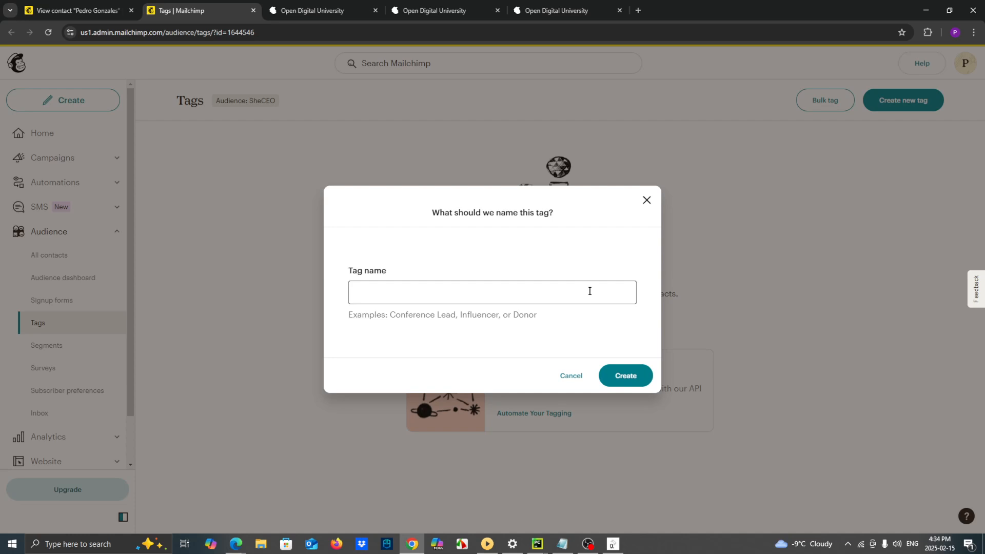
pyautogui.click(589, 290)
pyautogui.write('tav')
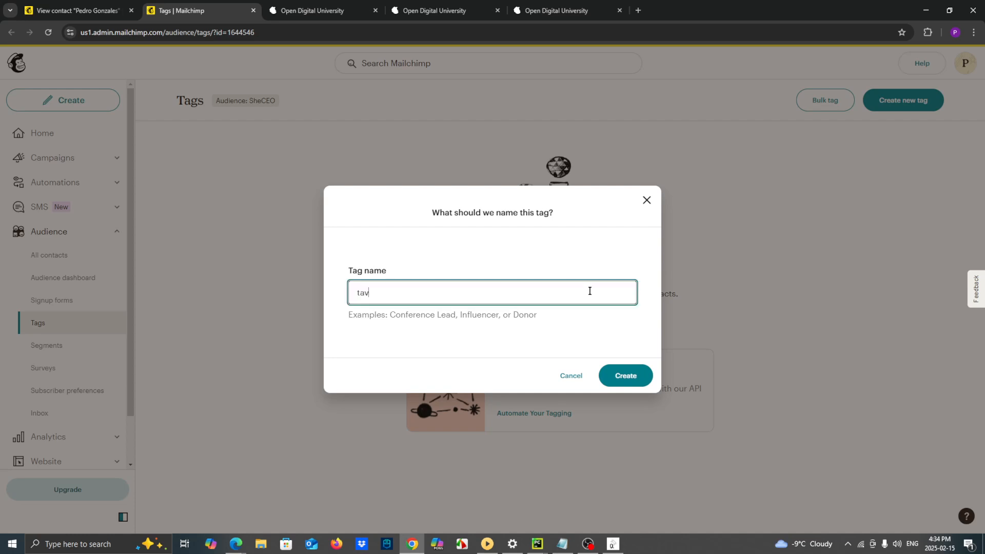
pyautogui.click(625, 375)
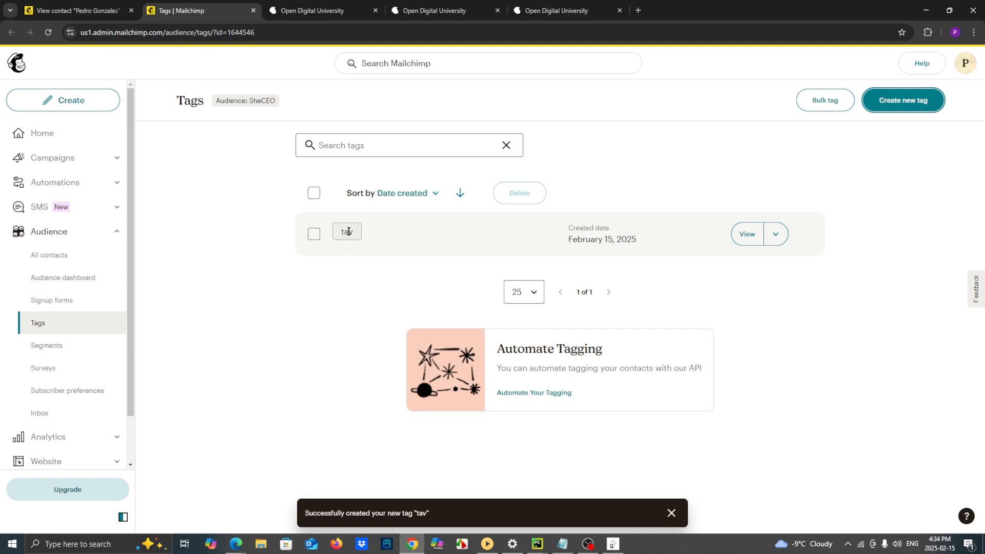
pyautogui.click(887, 111)
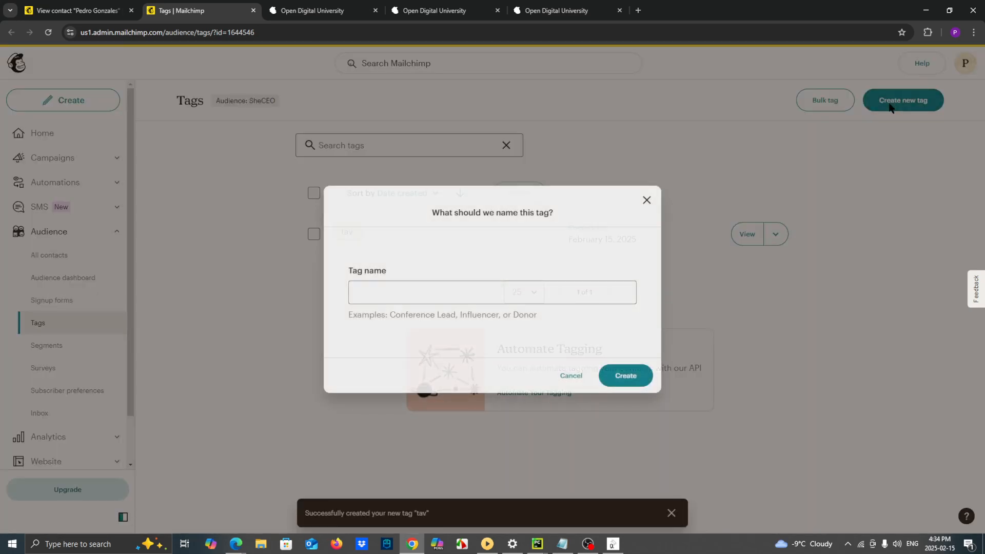
pyautogui.click(565, 291)
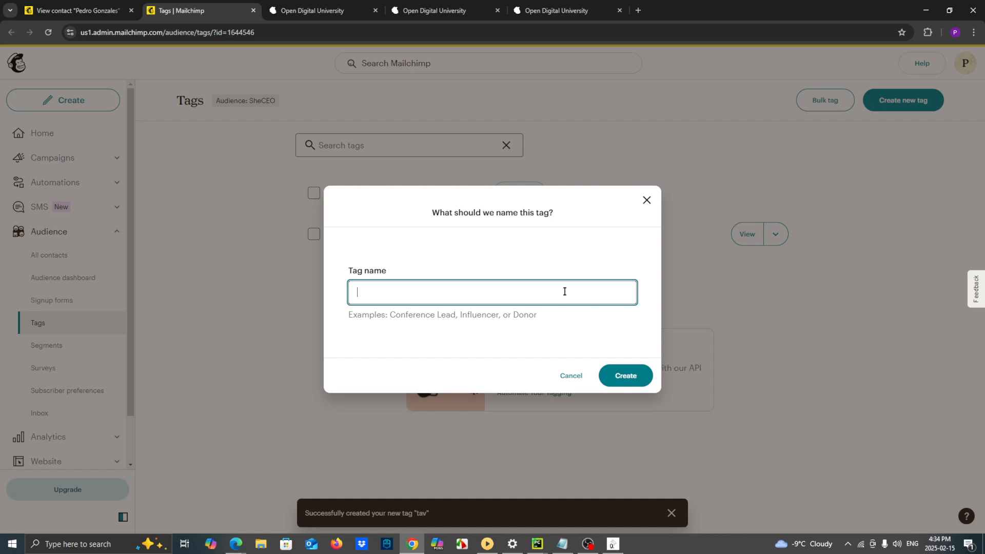
pyautogui.write('wome')
pyautogui.write('an')
pyautogui.click(625, 377)
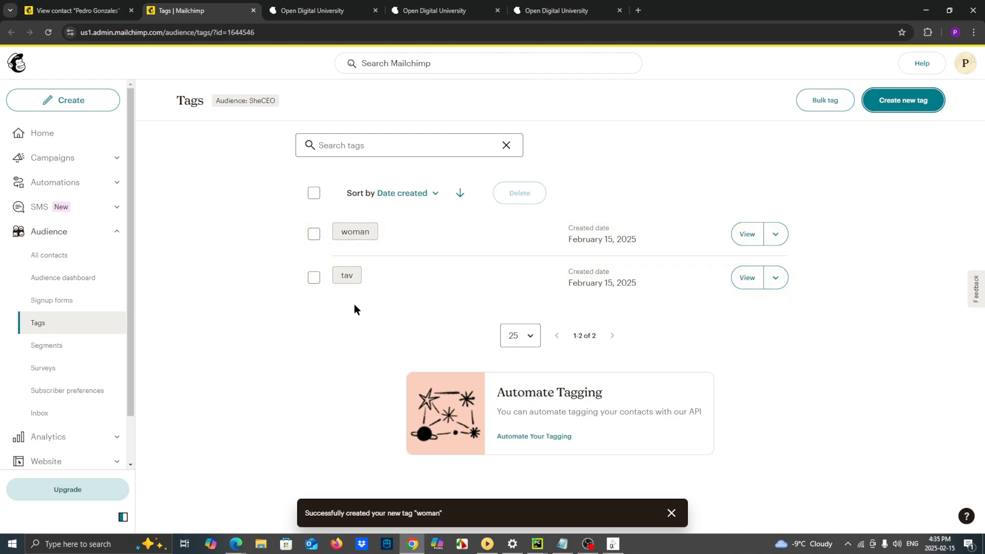
# Step: Create the 'connection' tag and return to the landing page tab
pyautogui.click(898, 103)
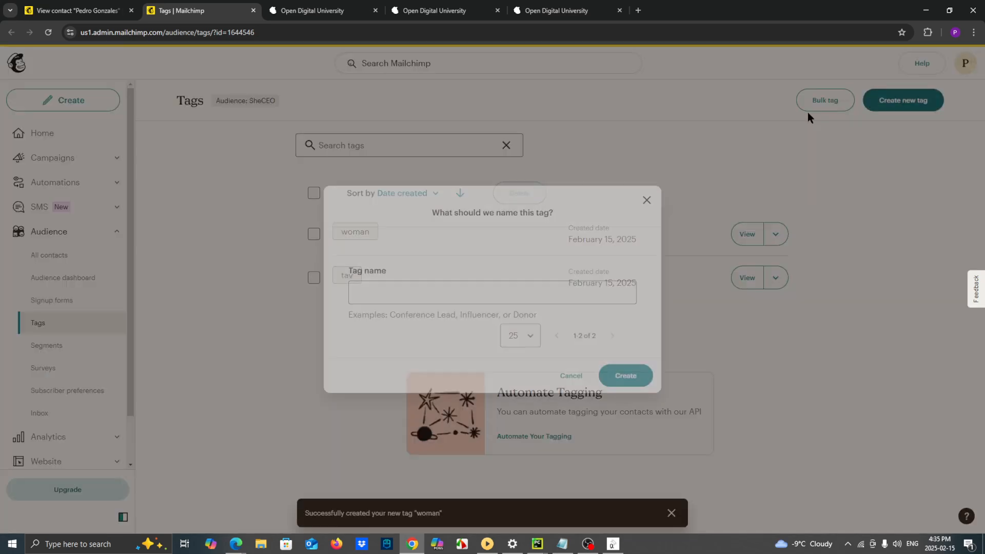
pyautogui.write('connection')
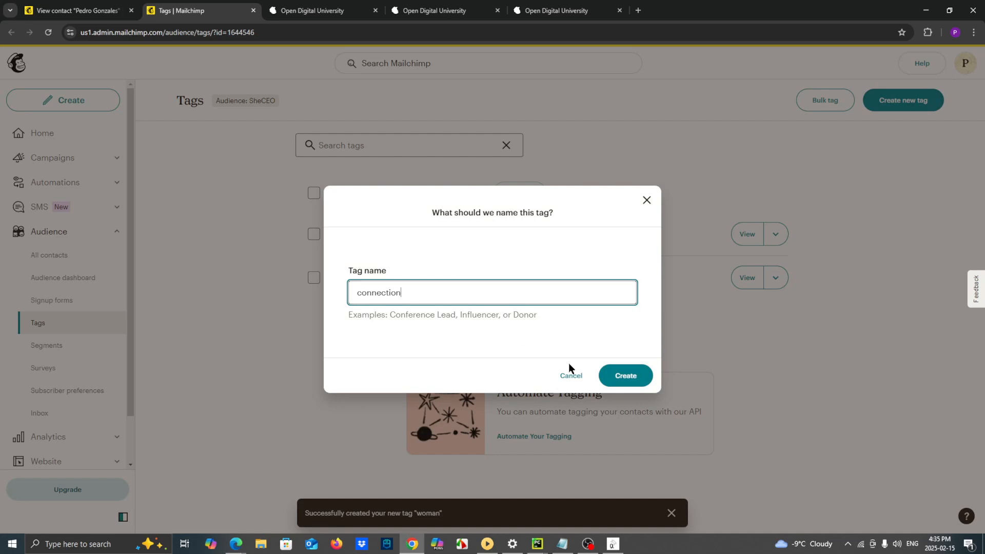
pyautogui.click(626, 377)
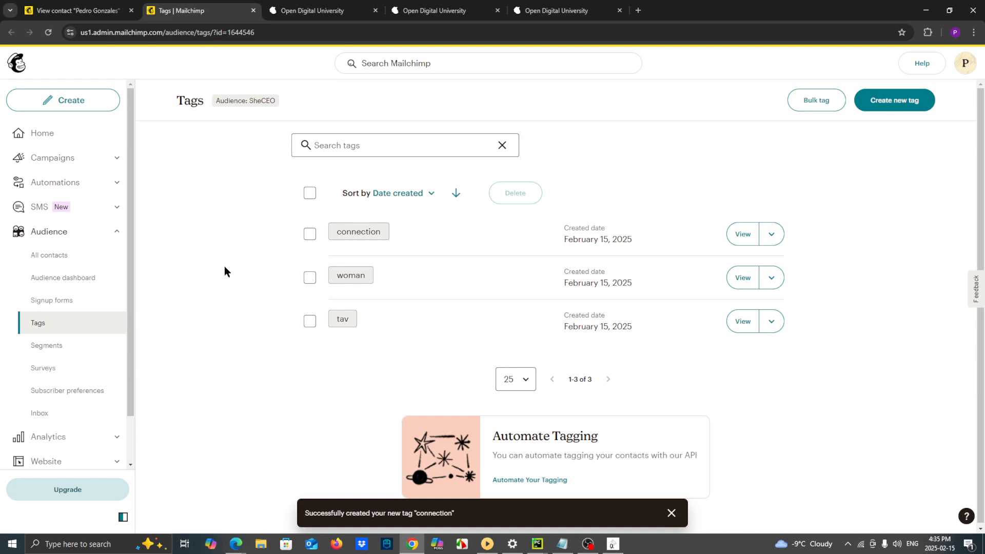
pyautogui.click(334, 11)
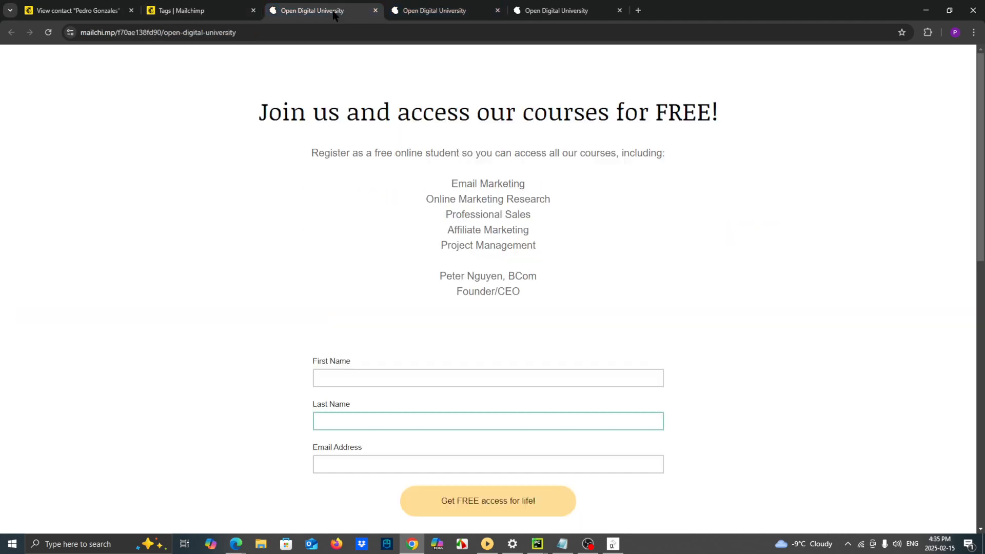